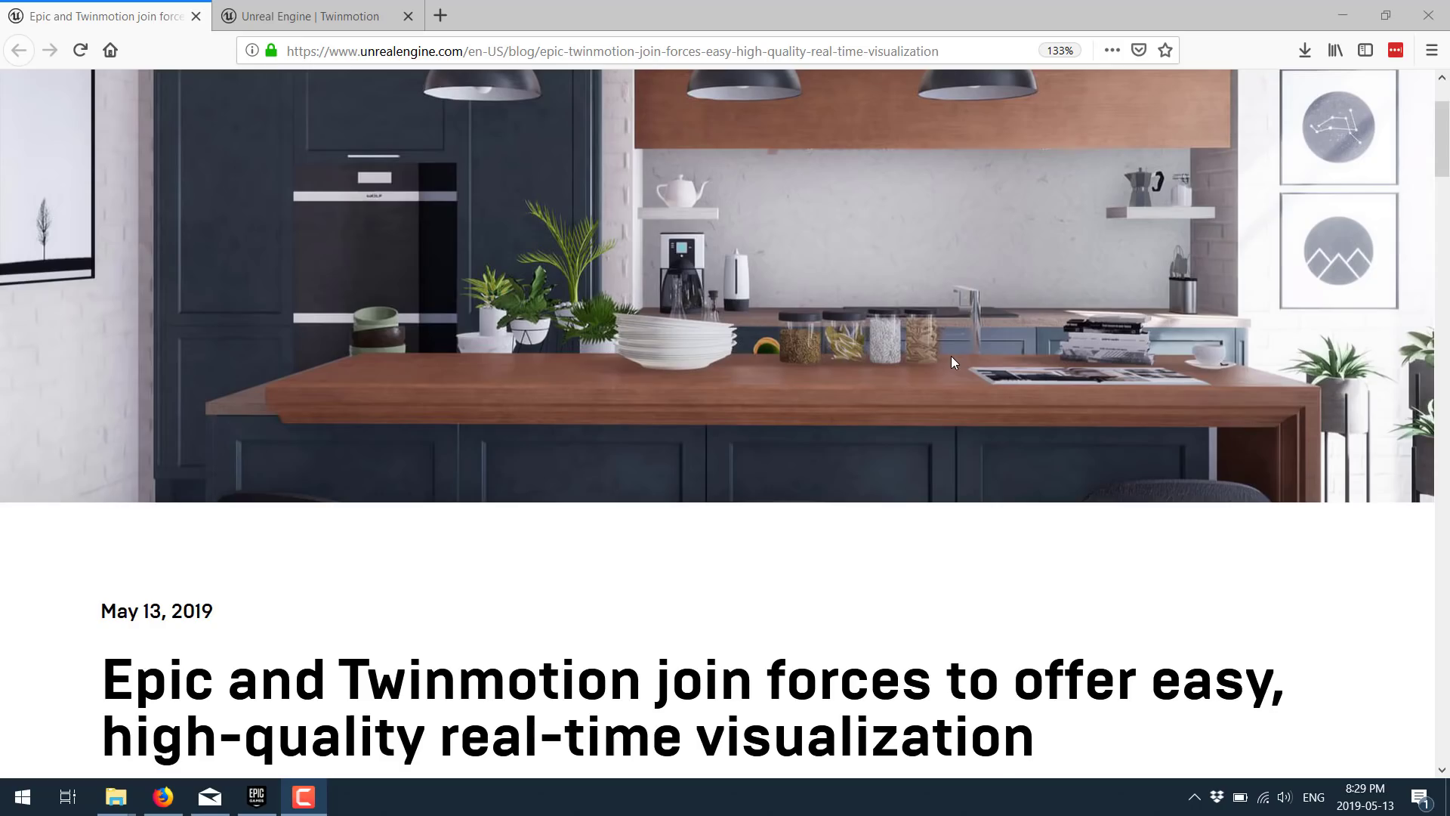
Step: Switch to the Epic Games Launcher and launch Twinmotion
{"action": "key", "text": "alt+Tab"}
{"action": "key", "text": "alt+Tab"}
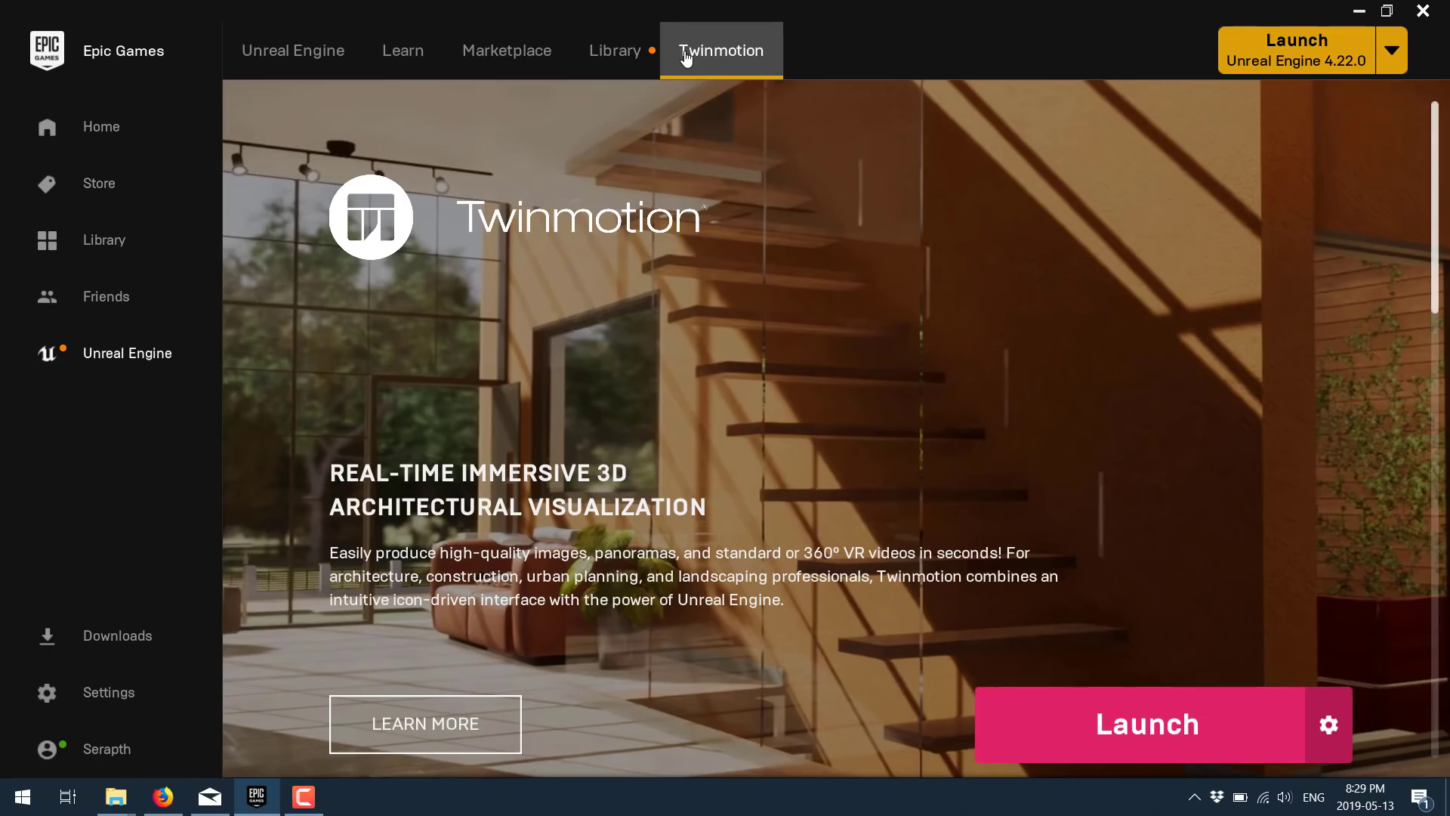
{"action": "left_click", "coordinate": [1179, 728]}
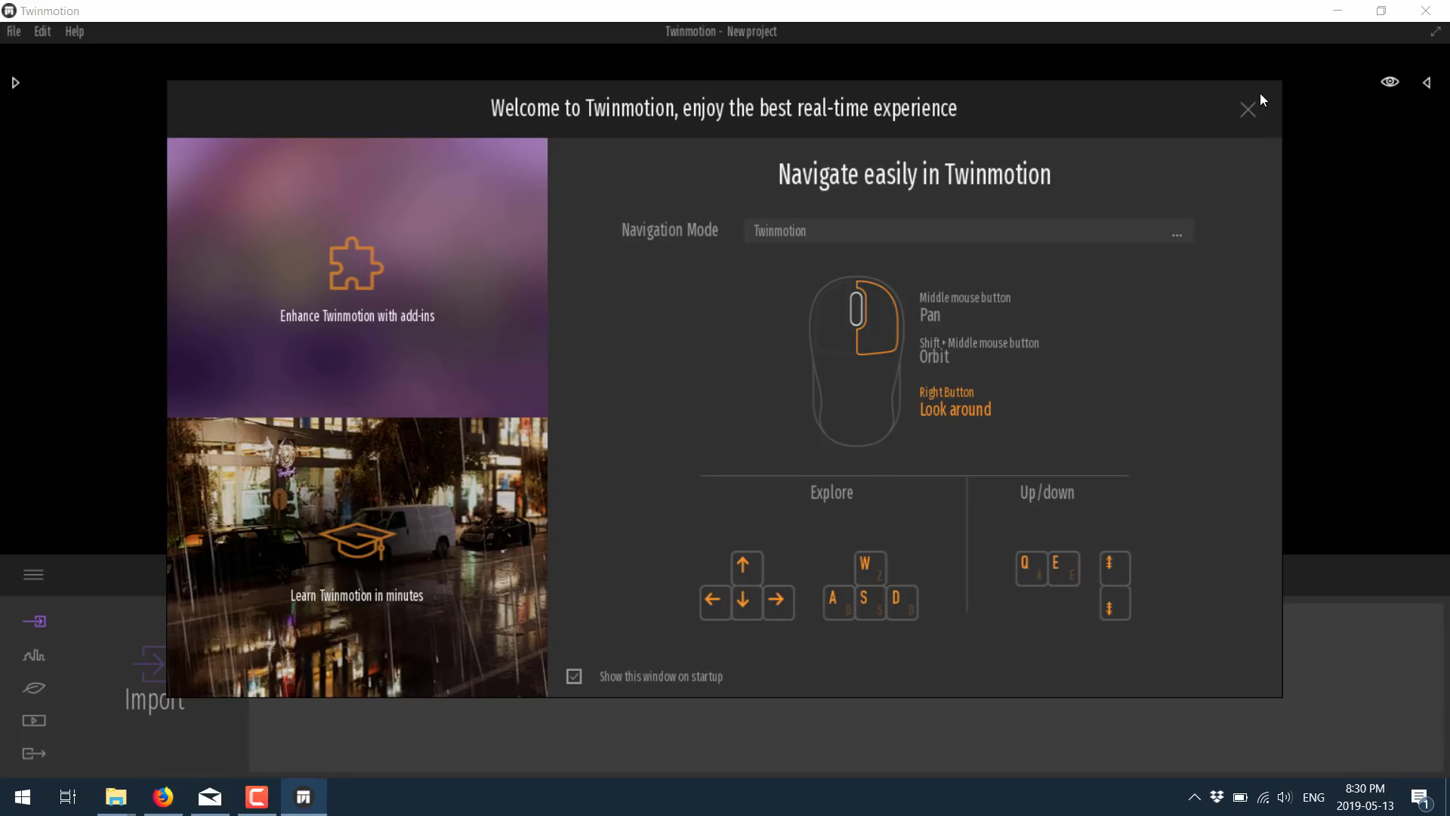
Step: Close the Welcome dialog and load the Materialsroom demo scene from File > Demo scenes
{"action": "left_click", "coordinate": [1247, 111]}
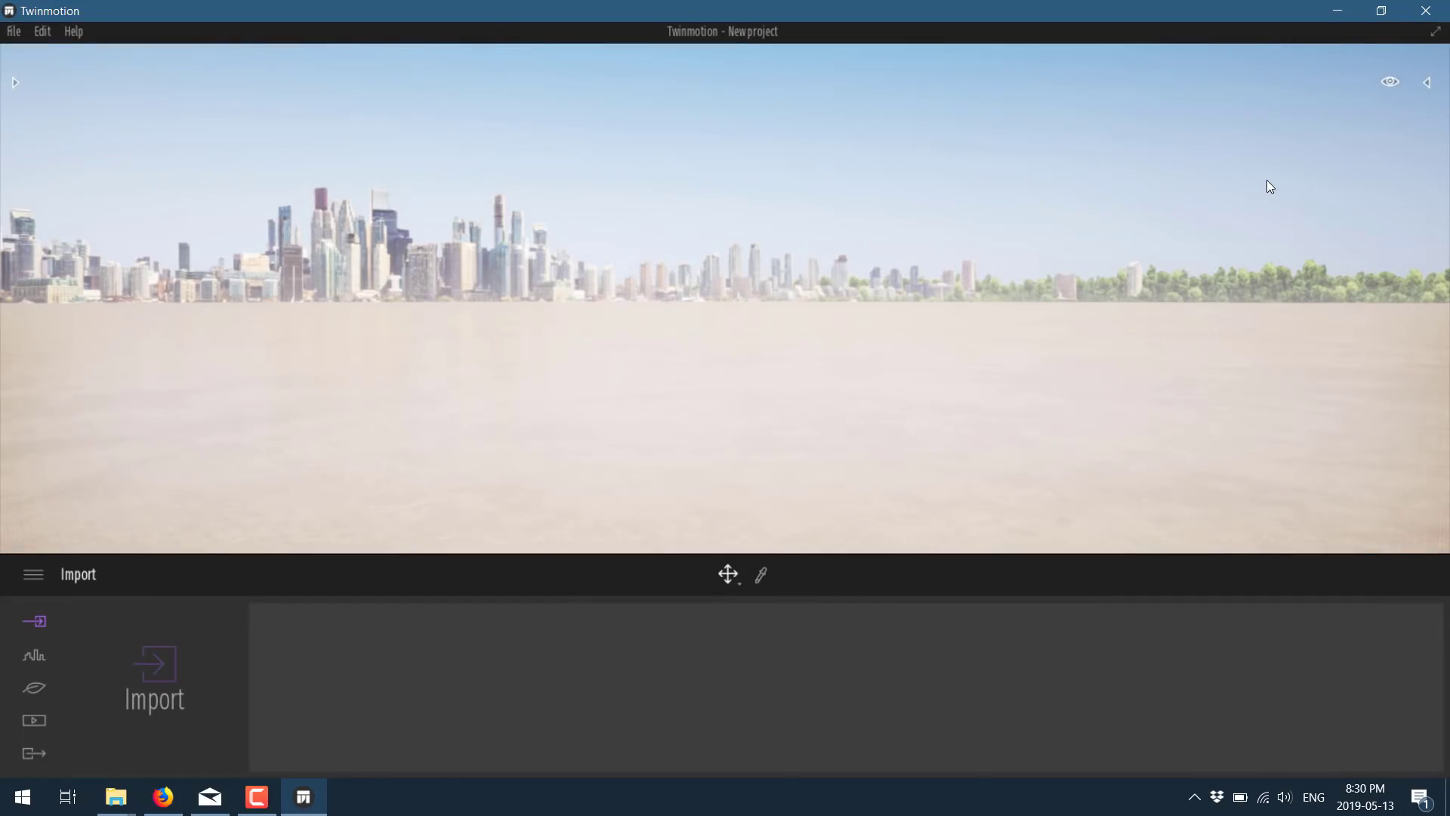
{"action": "left_click", "coordinate": [12, 31]}
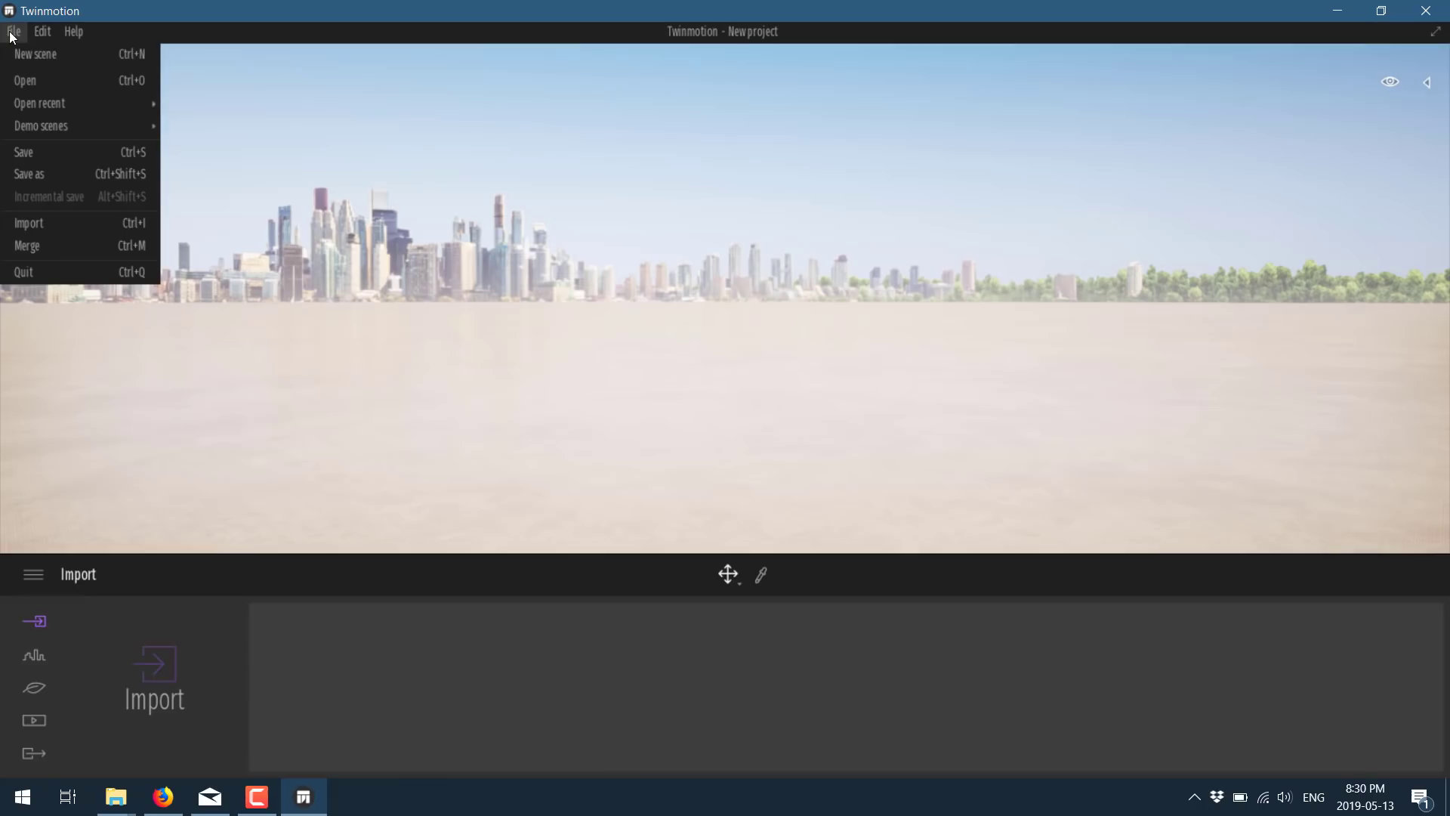
{"action": "mouse_move", "coordinate": [43, 101]}
{"action": "mouse_move", "coordinate": [106, 133]}
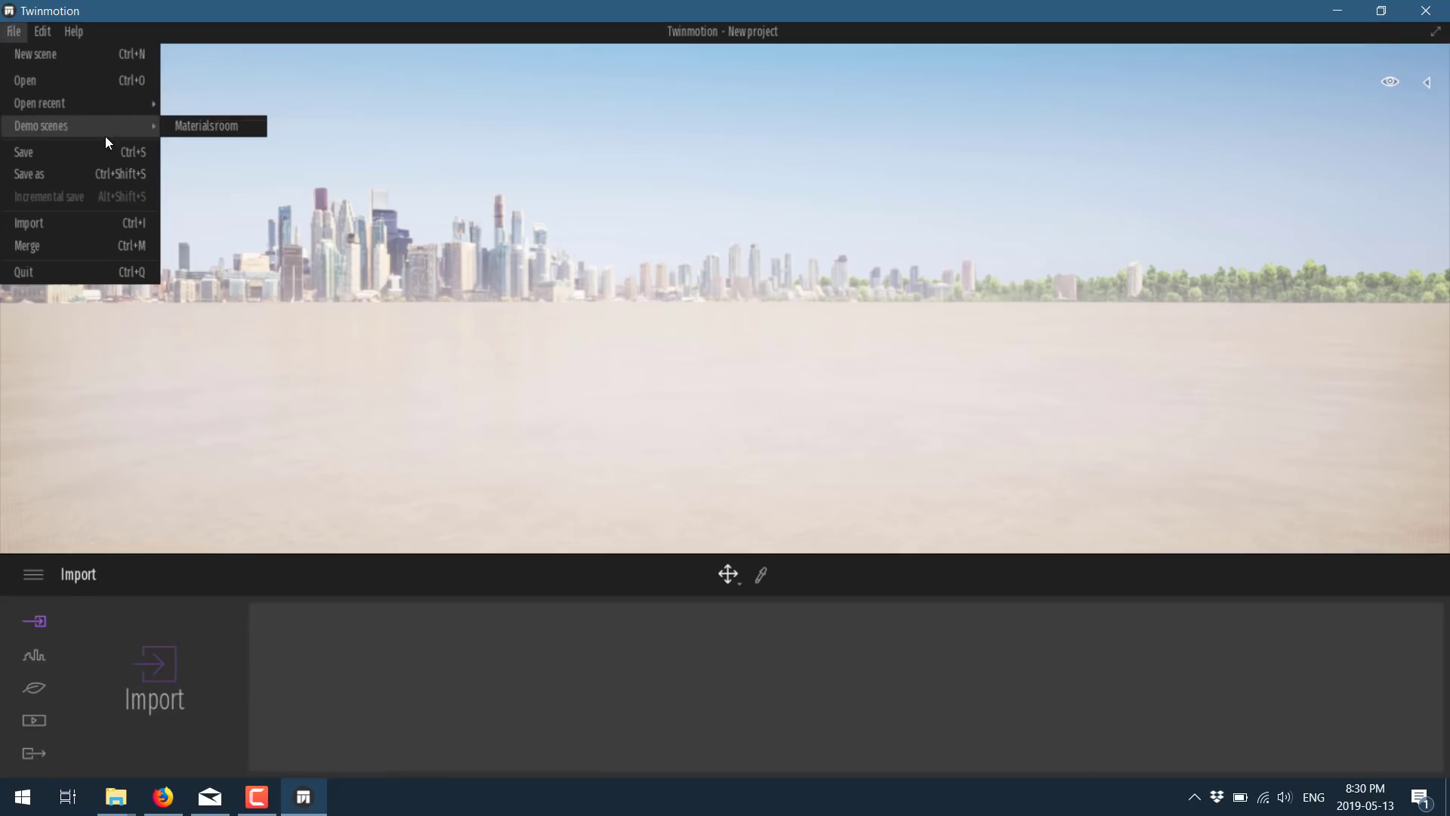
{"action": "left_click", "coordinate": [212, 129]}
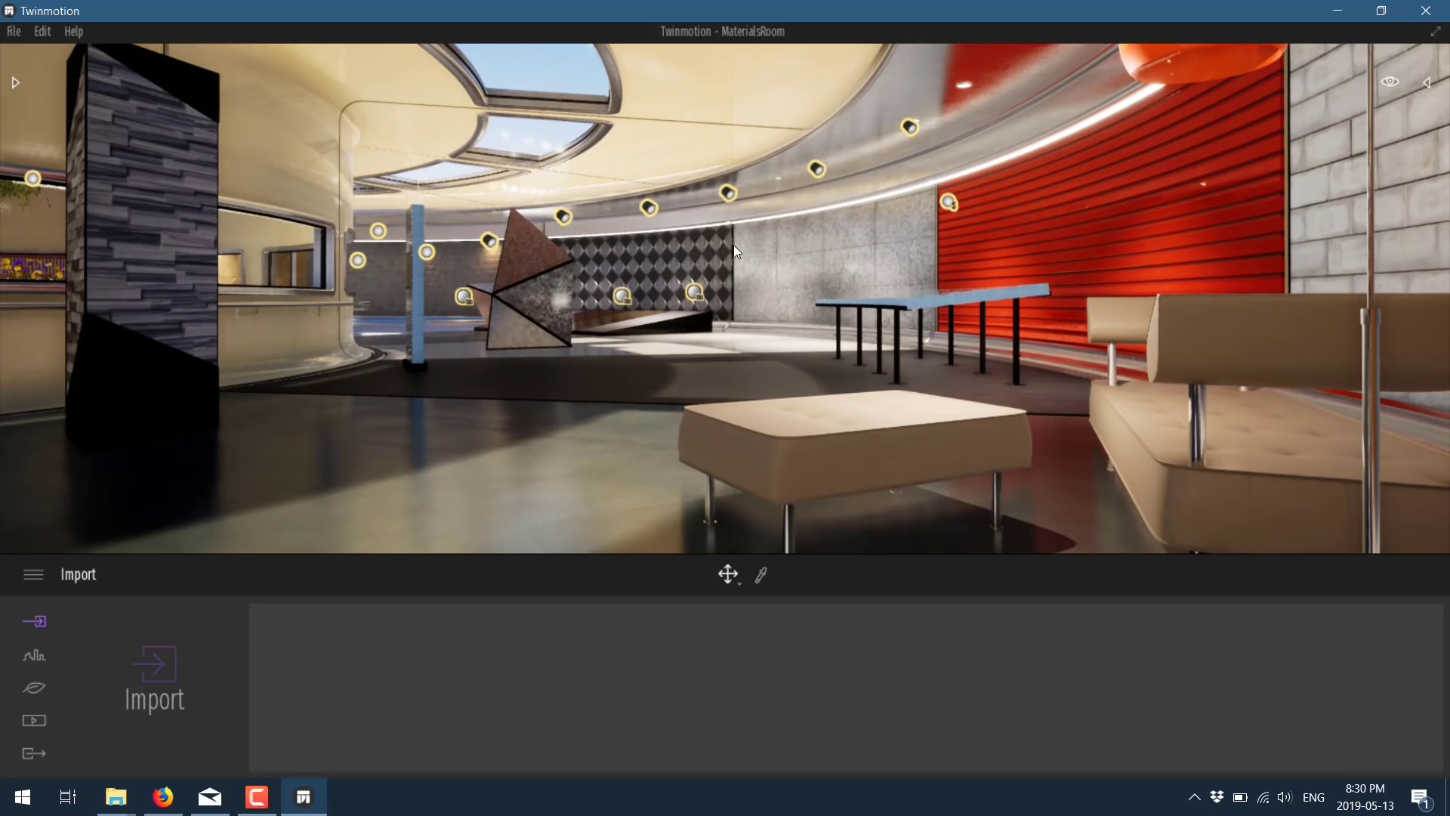
Step: Walk through the MaterialsRoom past the white car and along the curved wall to face the lobby
{"action": "left_click_drag", "start_coordinate": [734, 251], "coordinate": [997, 264]}
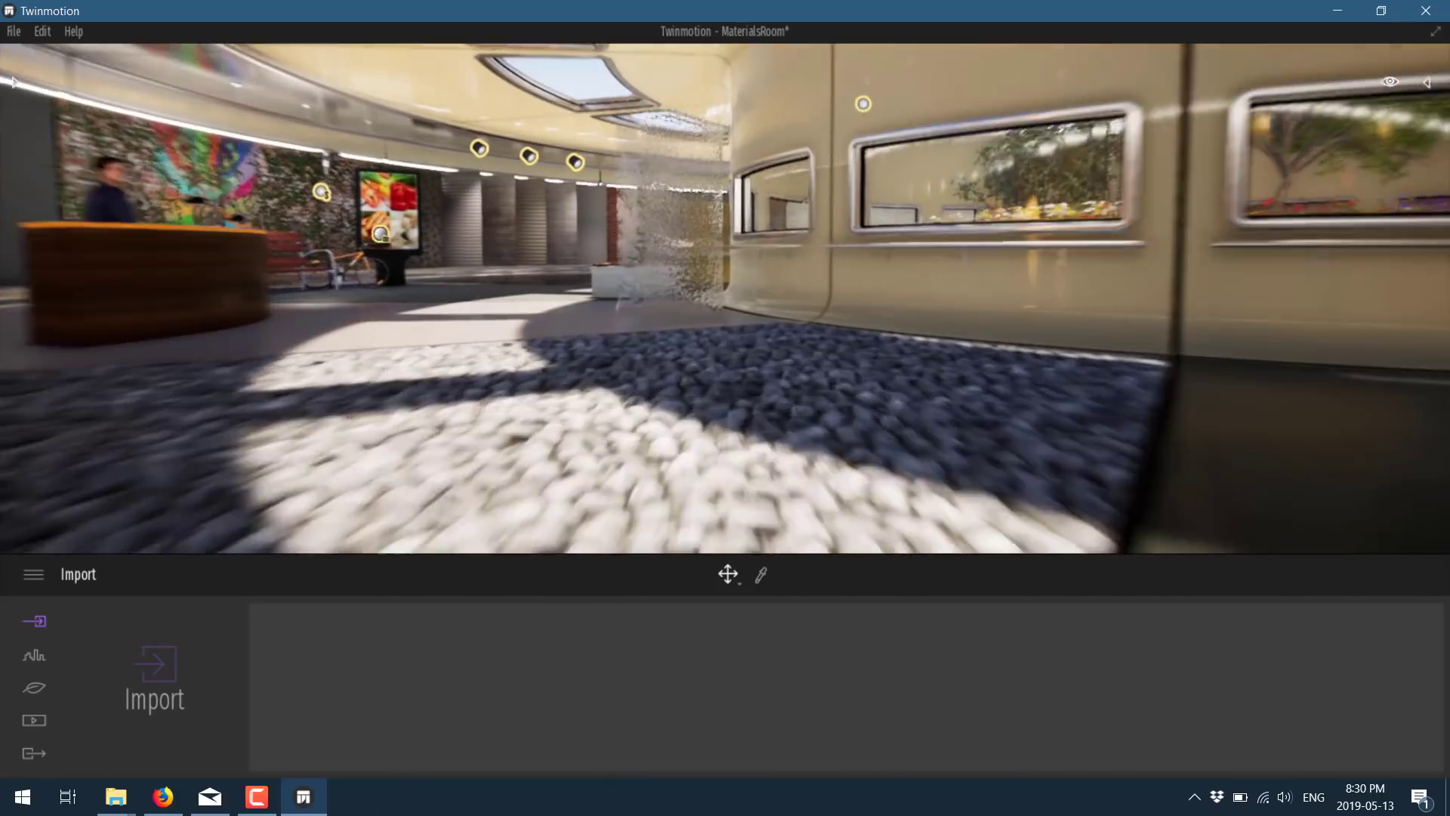
{"action": "key", "text": "Up"}
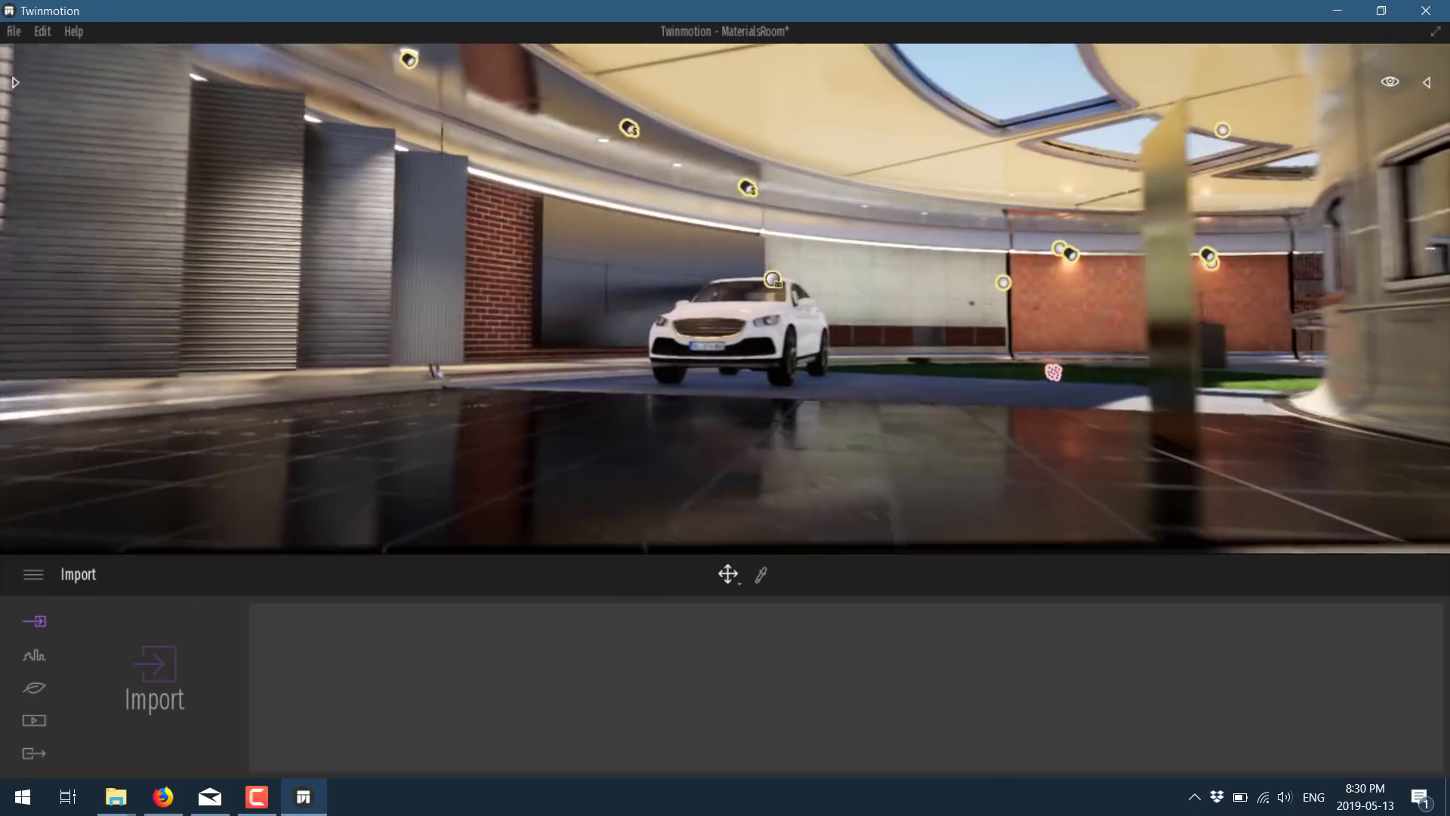
{"action": "key", "text": "Up"}
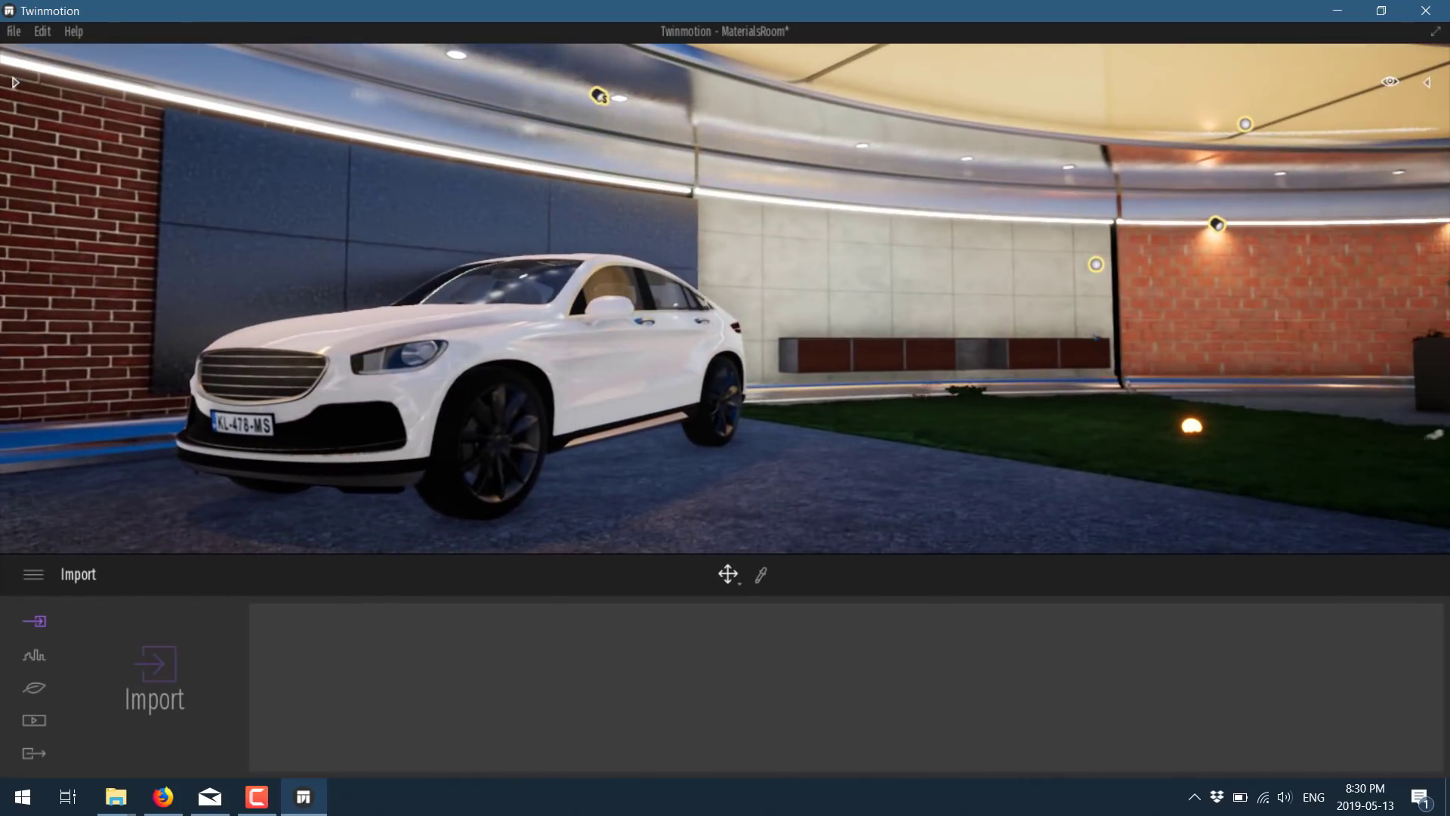
{"action": "key", "text": "Up"}
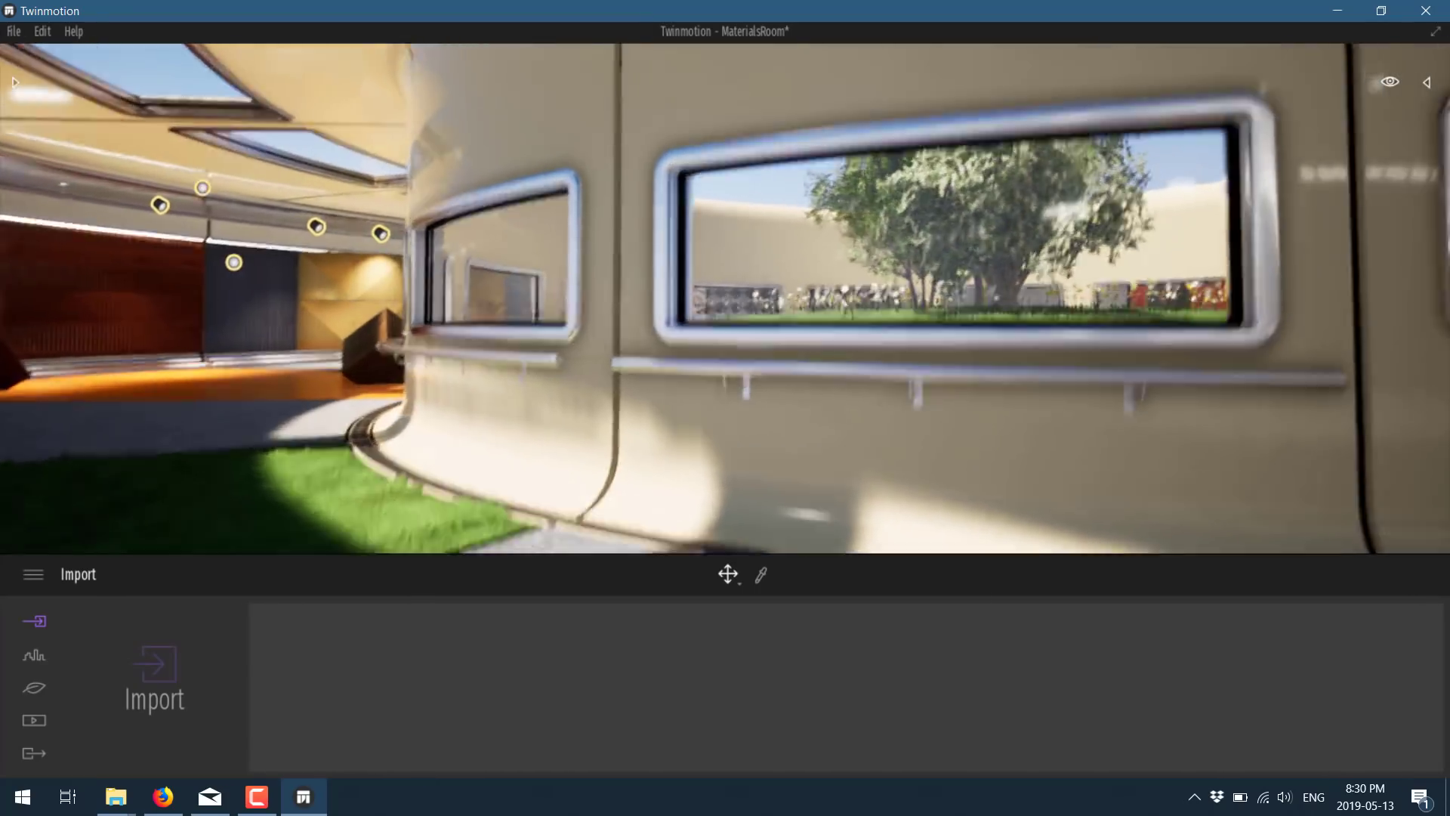
{"action": "key", "text": "Up"}
{"action": "key", "text": "Left"}
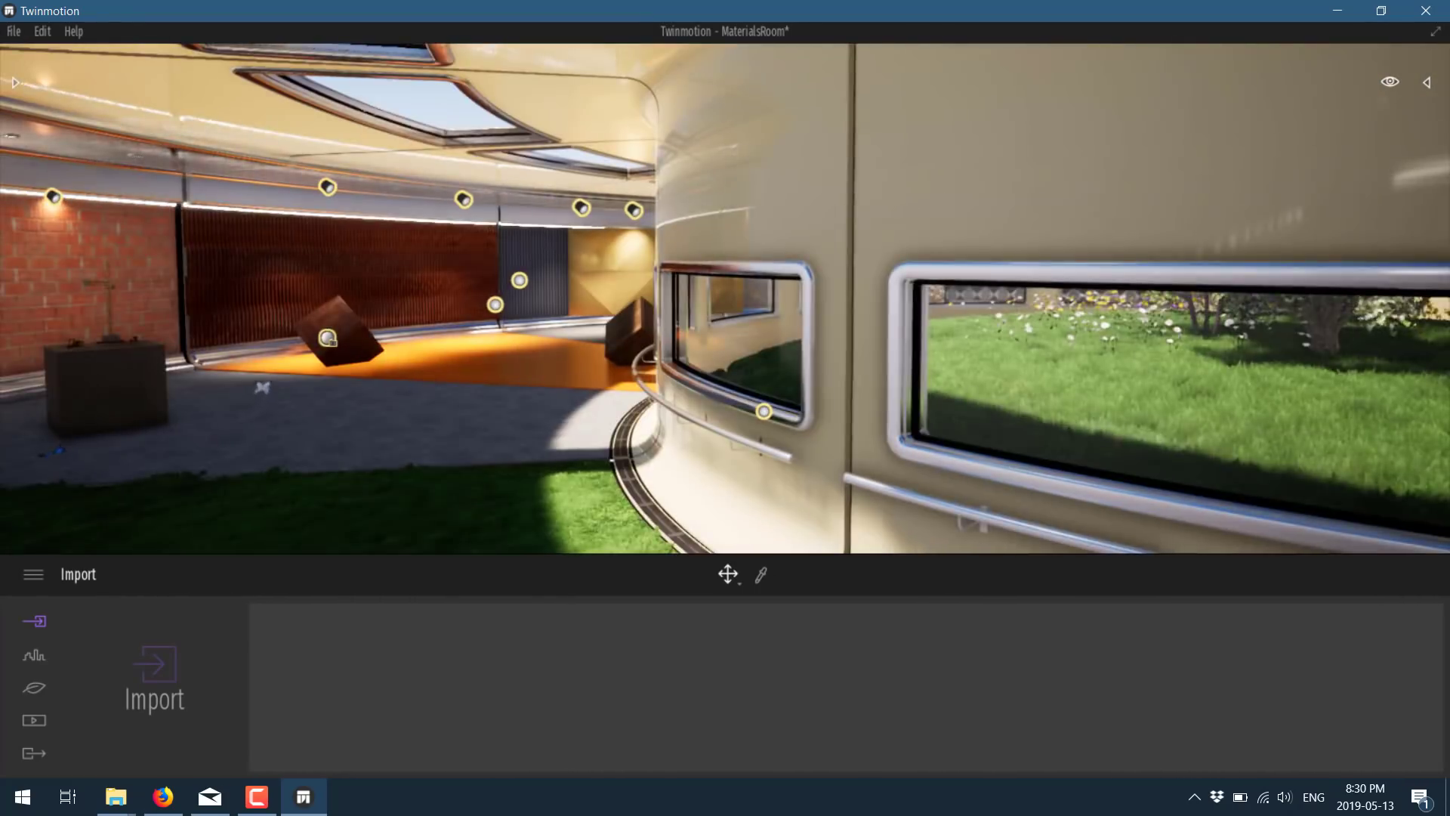
{"action": "key", "text": "Left"}
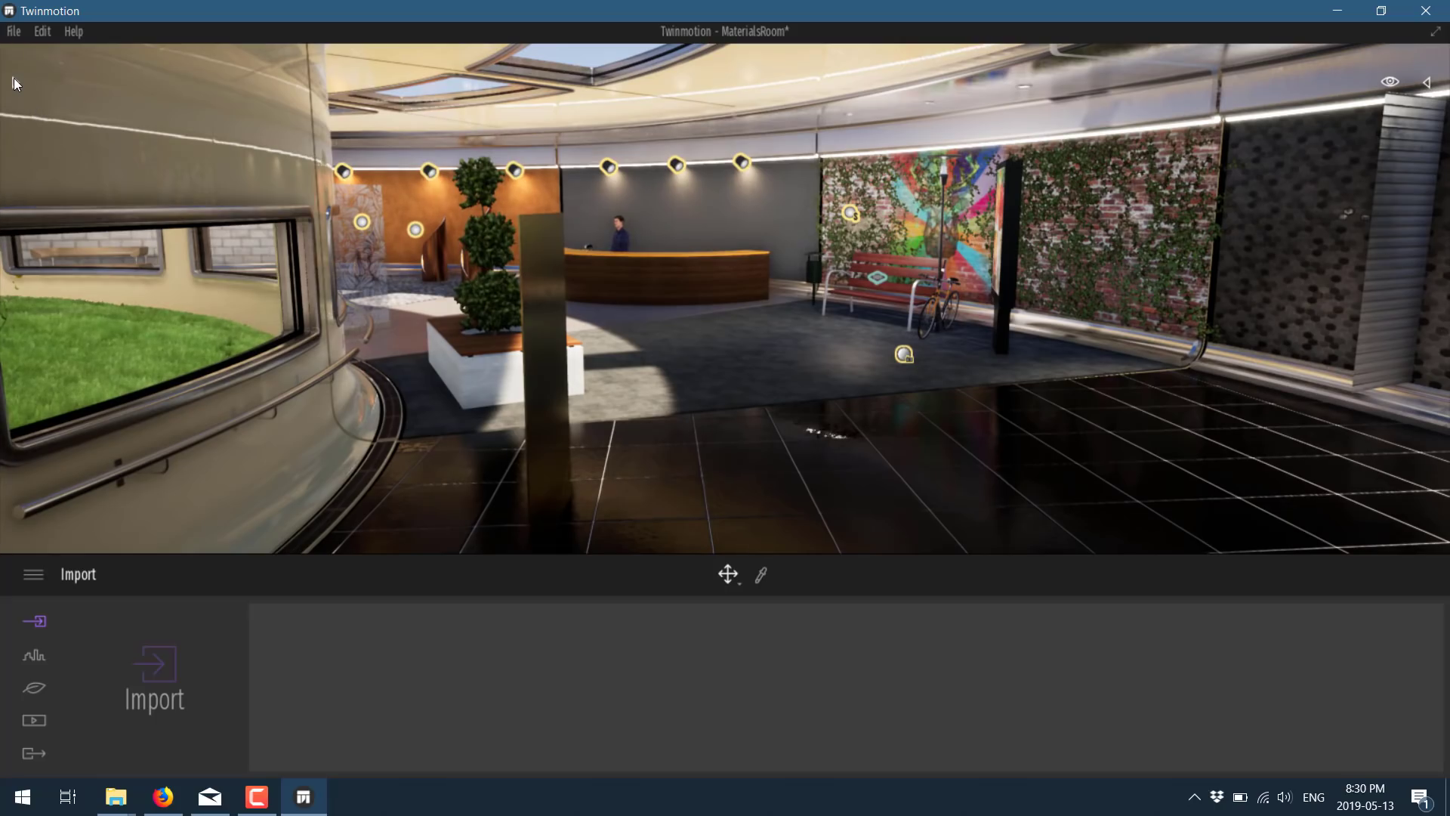
Step: Place Hot Air Balloon 06 from Vehicles > Aircraft in the lobby and move it deeper into the room
{"action": "left_click", "coordinate": [15, 84]}
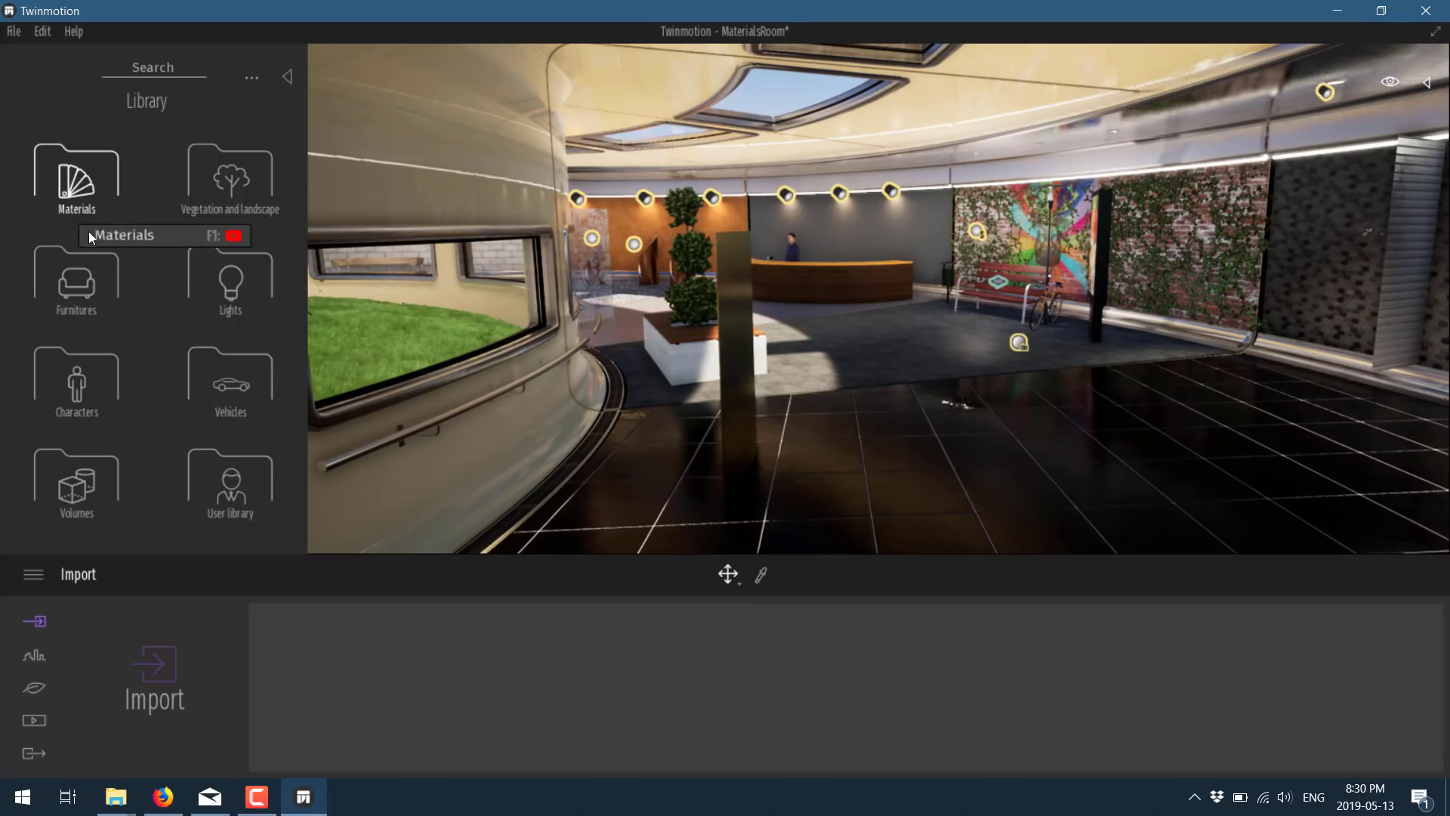
{"action": "left_click", "coordinate": [228, 395]}
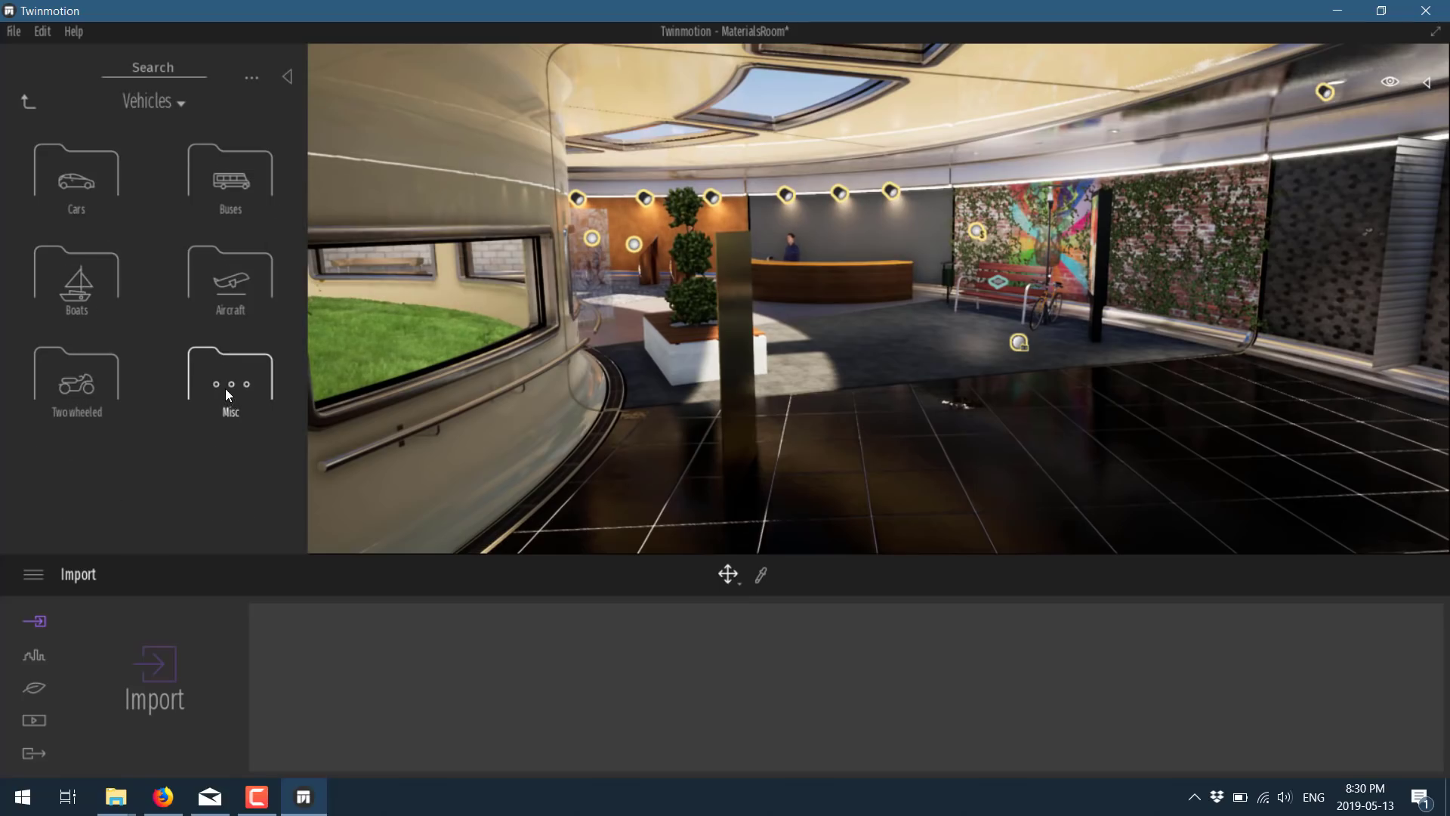
{"action": "left_click", "coordinate": [205, 302]}
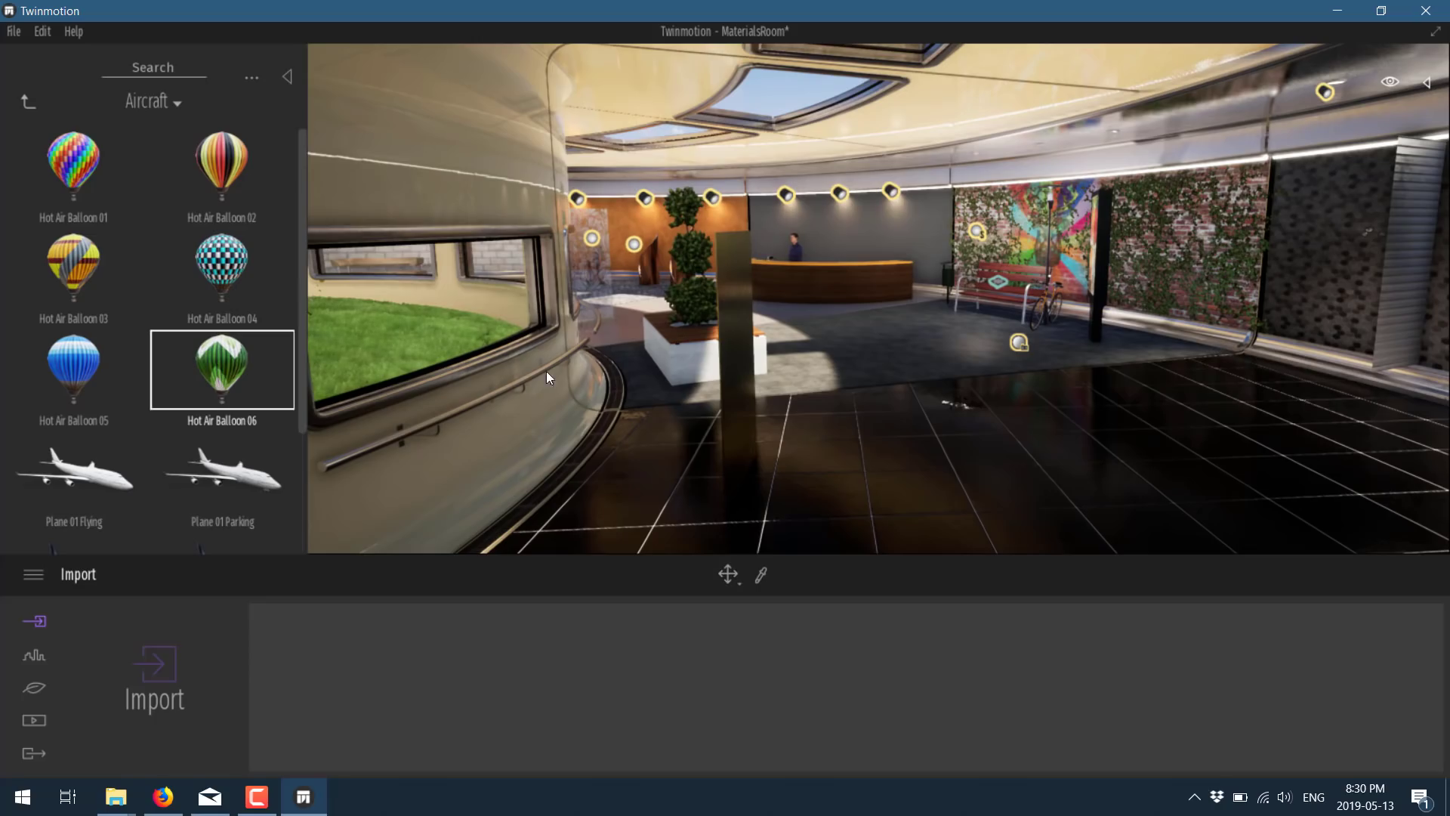
{"action": "left_click_drag", "start_coordinate": [546, 370], "coordinate": [961, 406]}
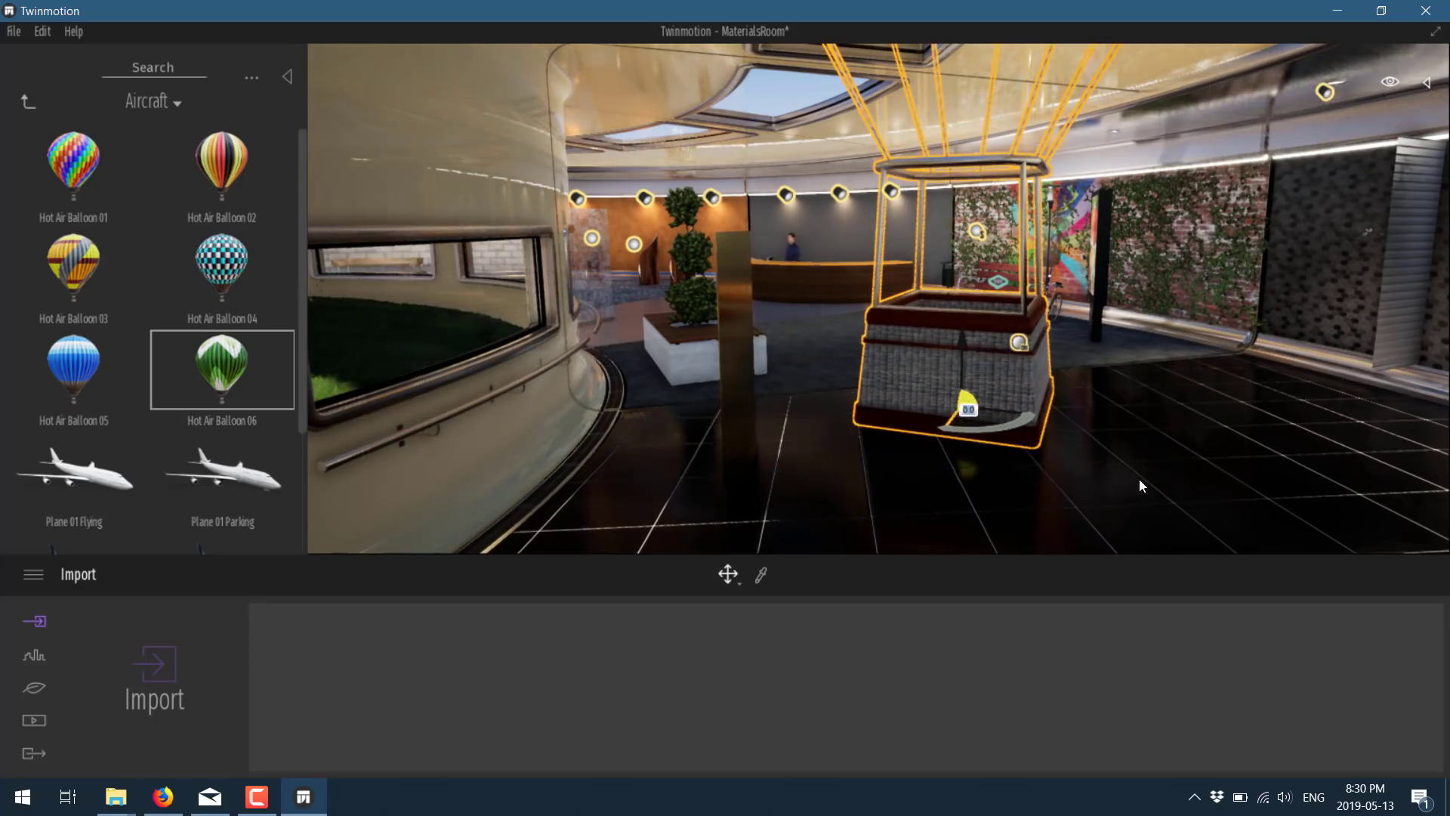
{"action": "left_click", "coordinate": [1190, 436]}
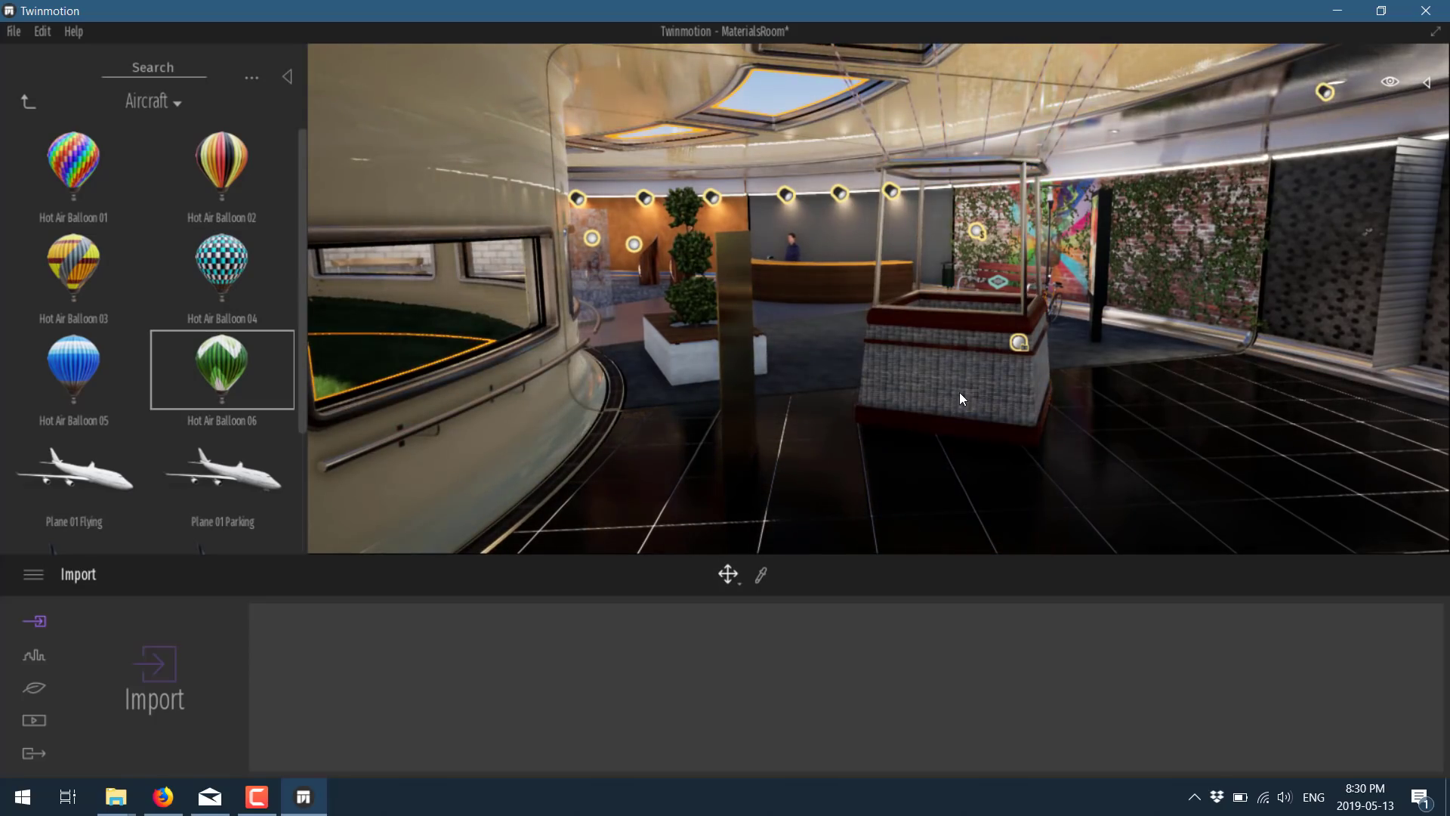
{"action": "left_click", "coordinate": [962, 398]}
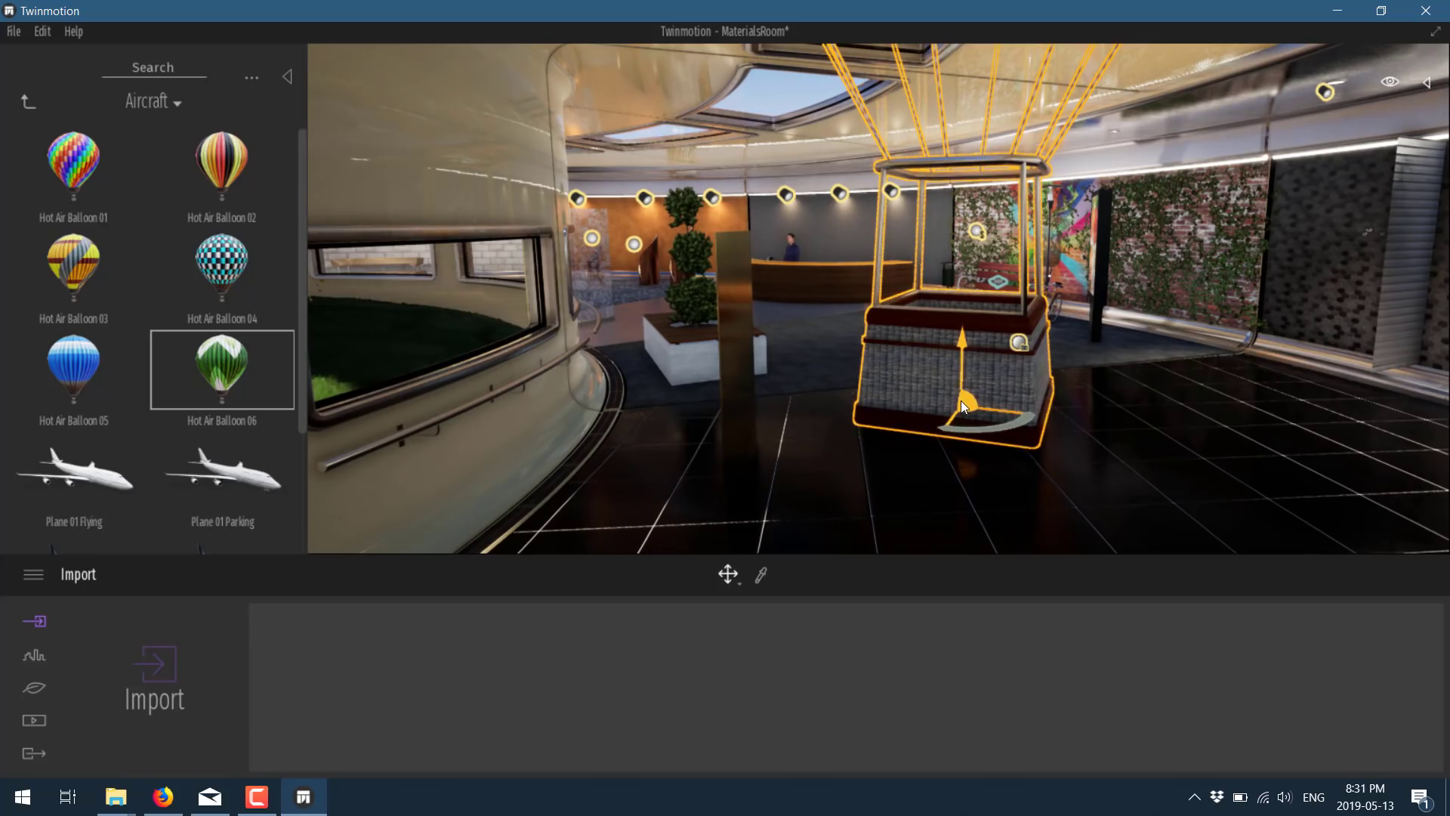
{"action": "left_click_drag", "start_coordinate": [961, 400], "coordinate": [1078, 157]}
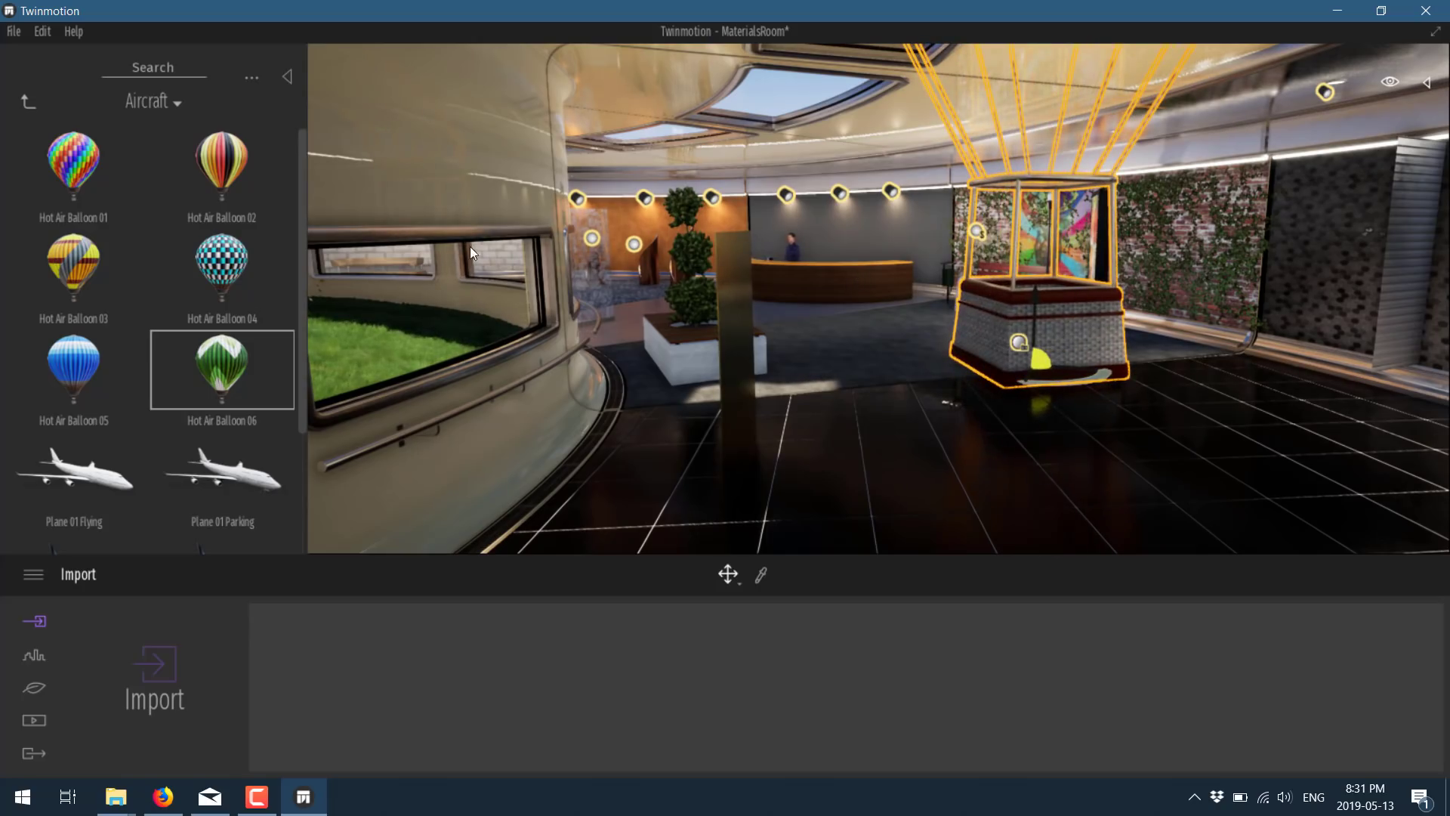
Step: Place Orchid 04 and Orchid 06 from Furnitures > Home > Livingroom > Plants on the lobby floor
{"action": "left_click", "coordinate": [37, 99]}
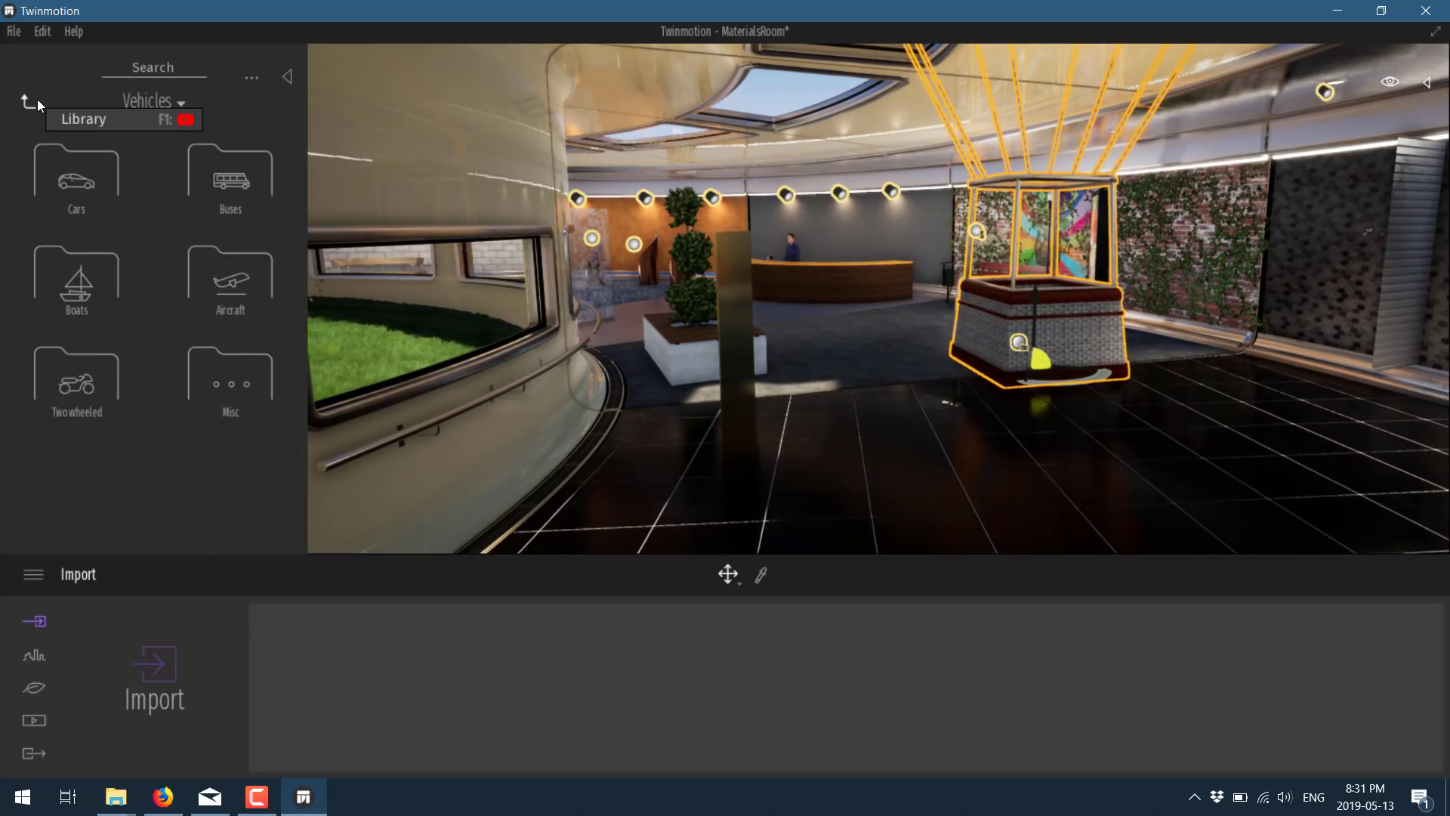
{"action": "left_click", "coordinate": [29, 101]}
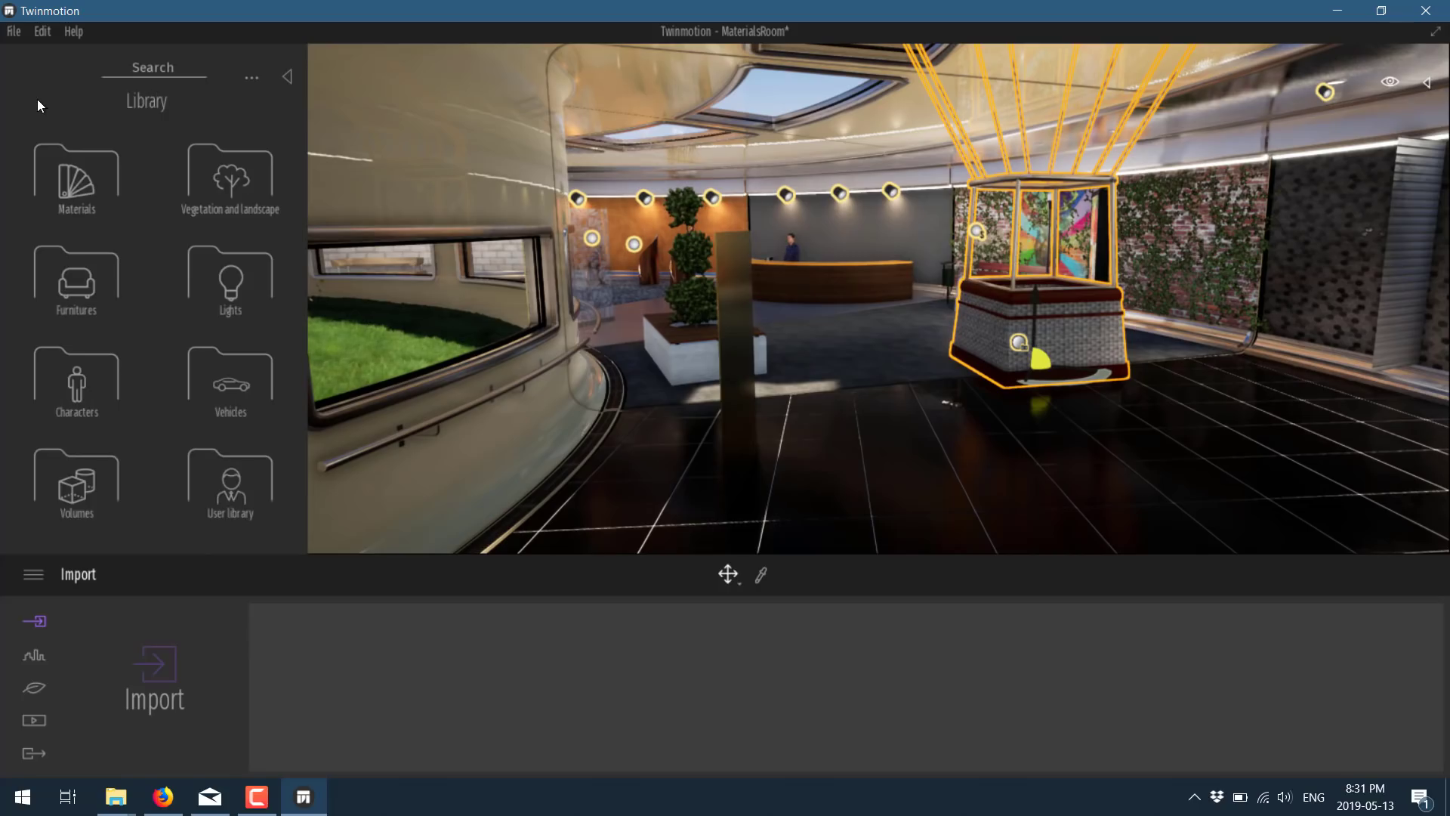
{"action": "left_click", "coordinate": [81, 287]}
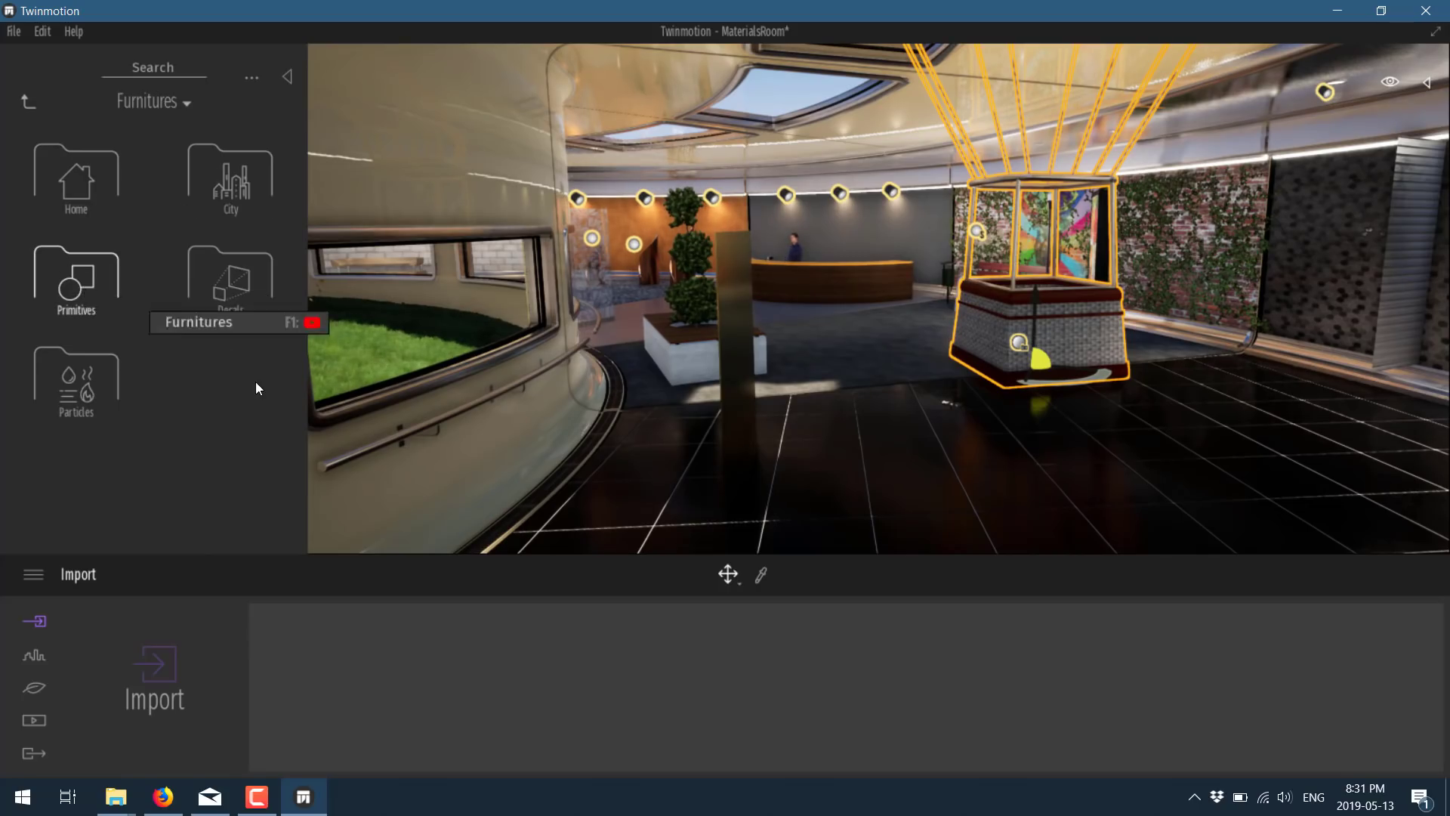
{"action": "left_click", "coordinate": [73, 181]}
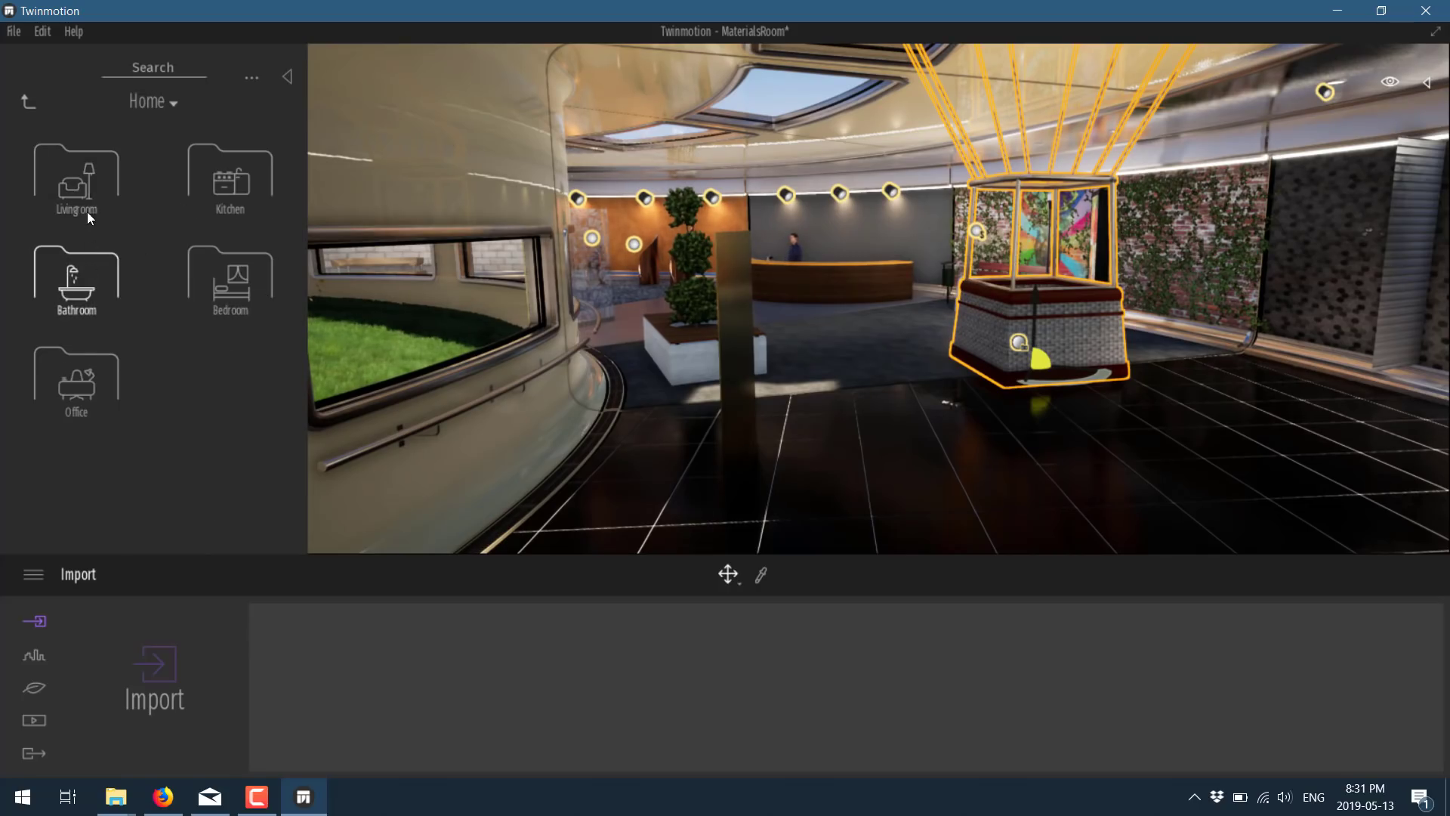
{"action": "left_click", "coordinate": [89, 215]}
{"action": "left_click", "coordinate": [195, 288]}
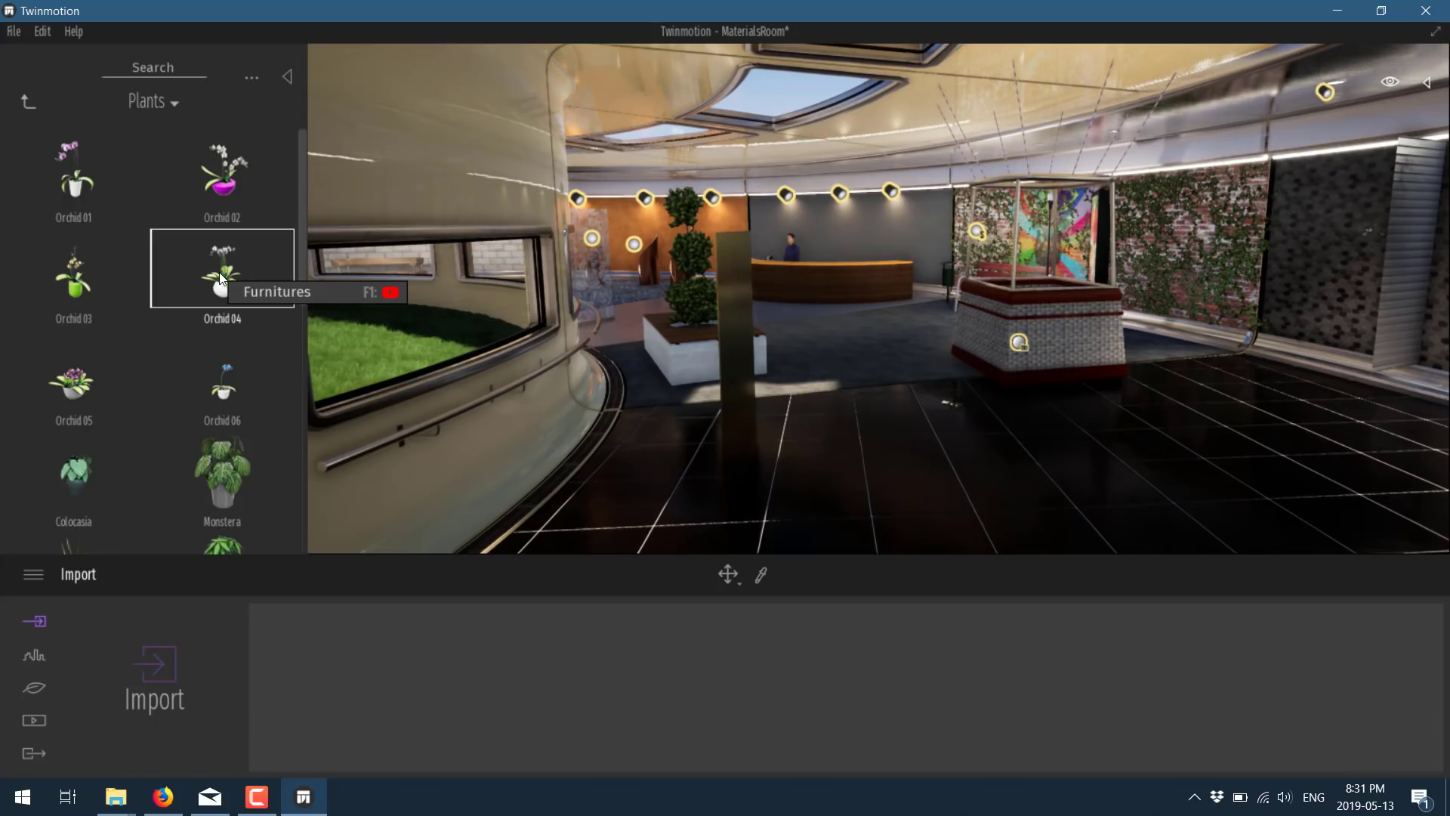
{"action": "left_click_drag", "start_coordinate": [233, 275], "coordinate": [1087, 442]}
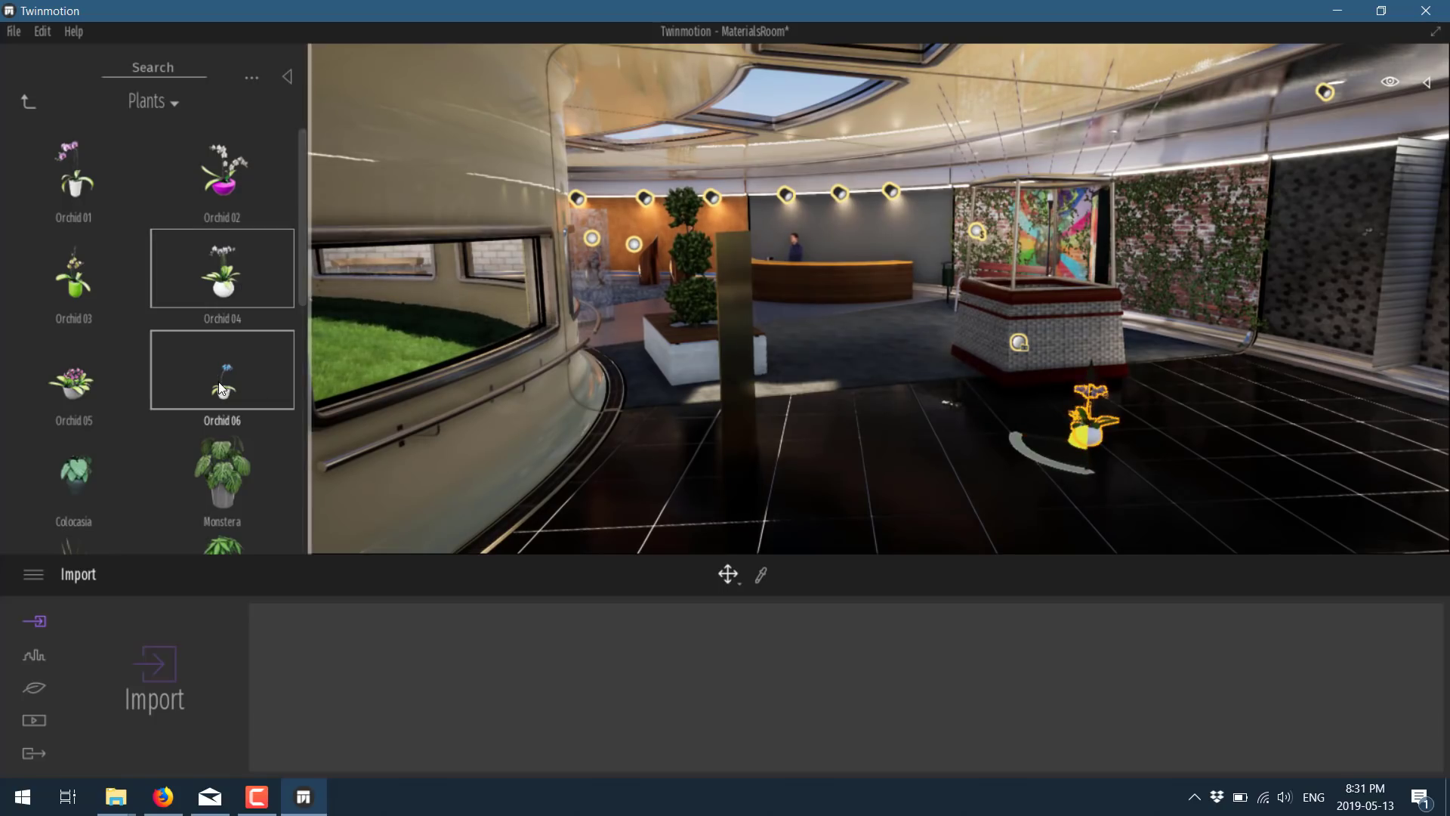
{"action": "left_click_drag", "start_coordinate": [799, 477], "coordinate": [877, 478]}
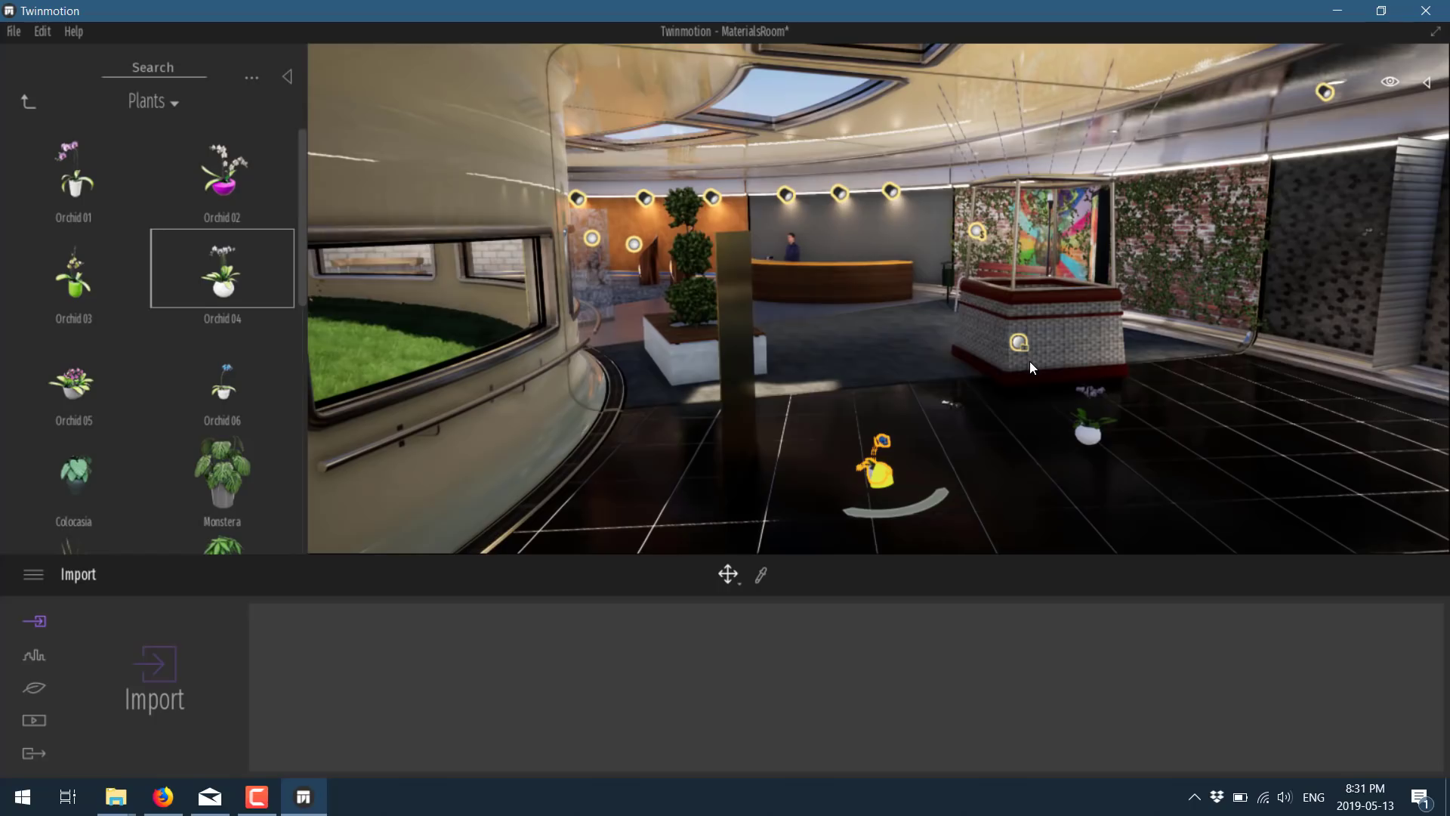
Step: Place the Soo character from Characters > Humans beside the right brick wall
{"action": "left_click", "coordinate": [26, 100]}
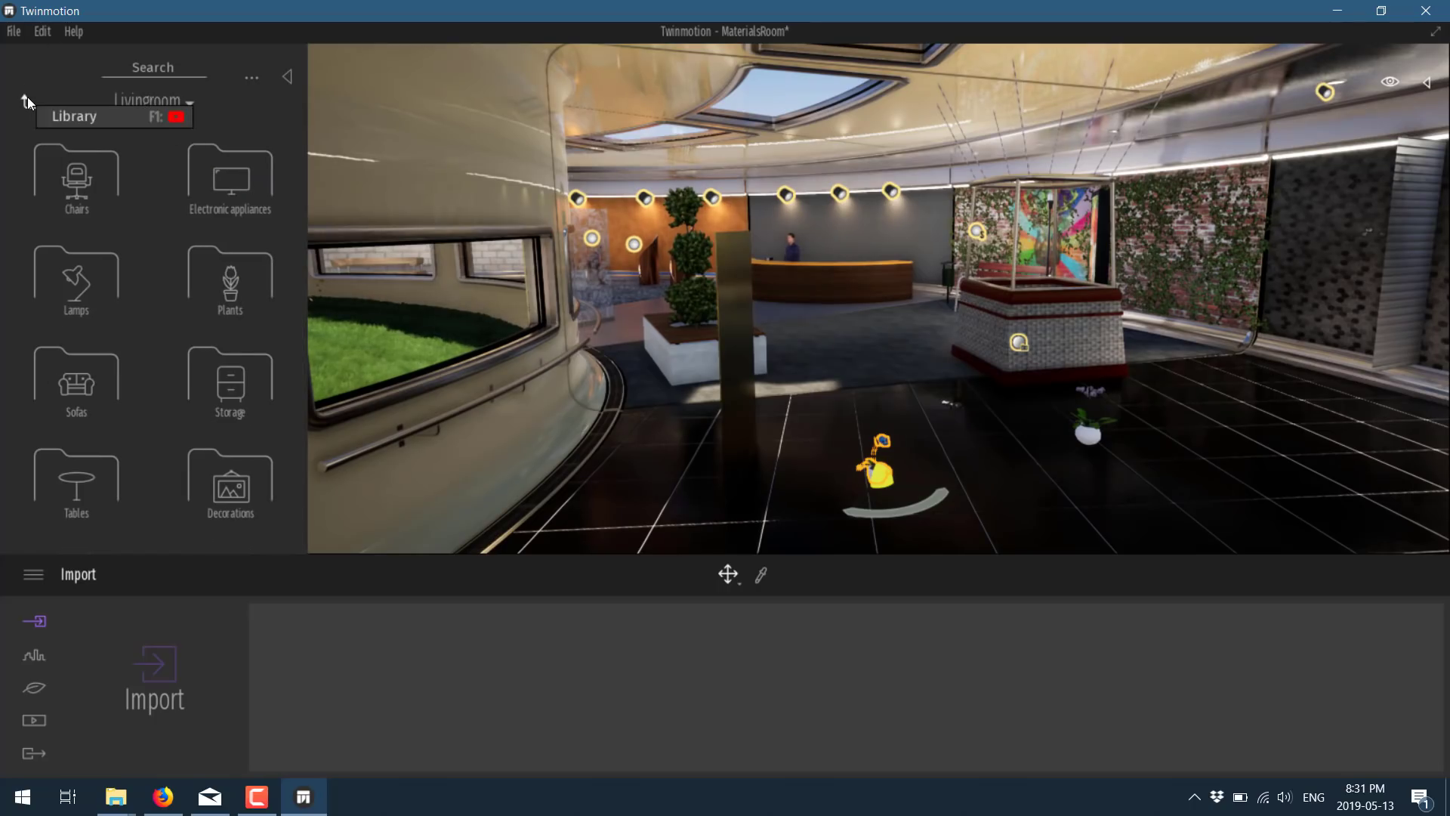
{"action": "left_click", "coordinate": [36, 105]}
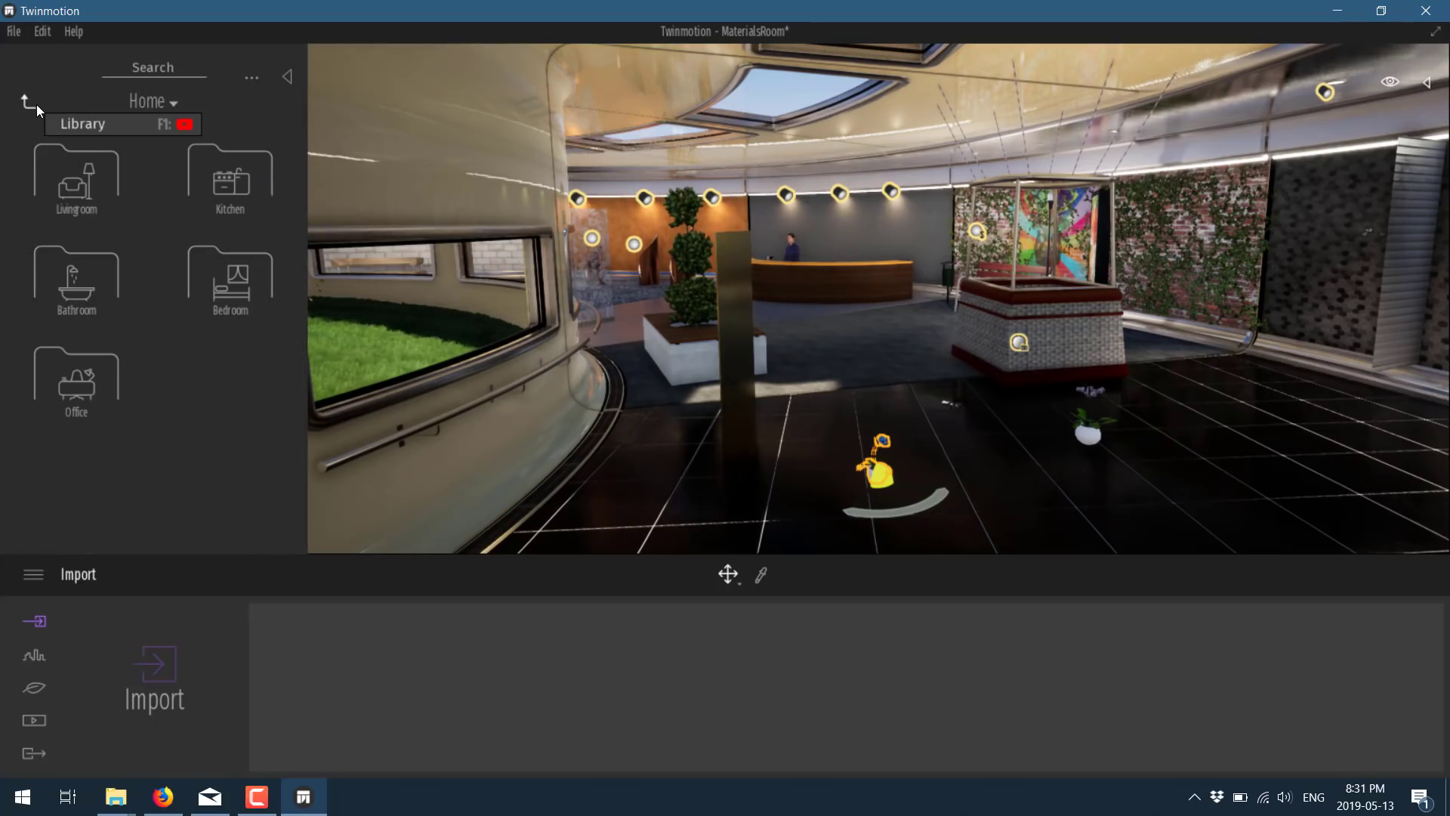
{"action": "left_click", "coordinate": [36, 105]}
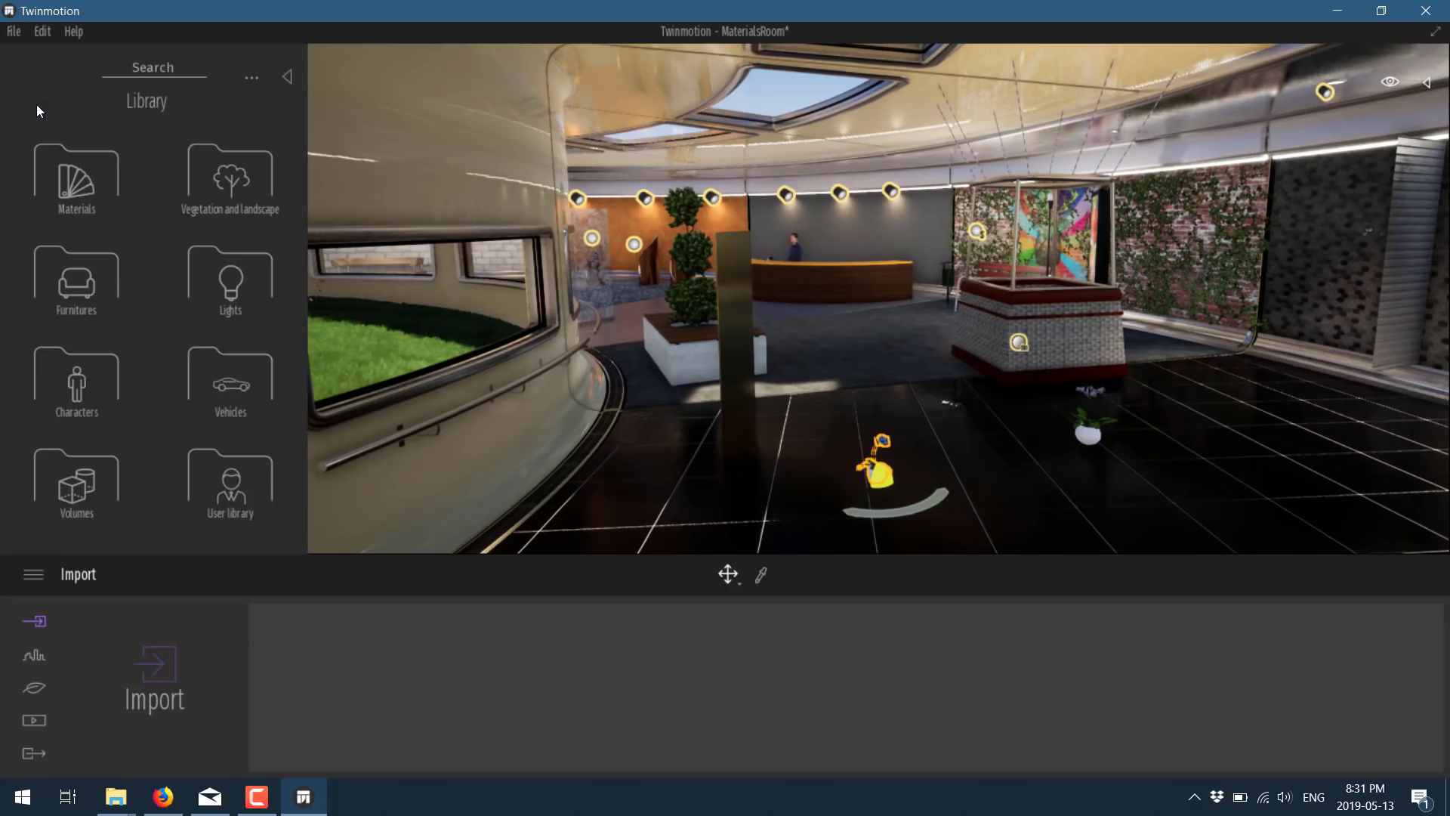
{"action": "left_click", "coordinate": [85, 377]}
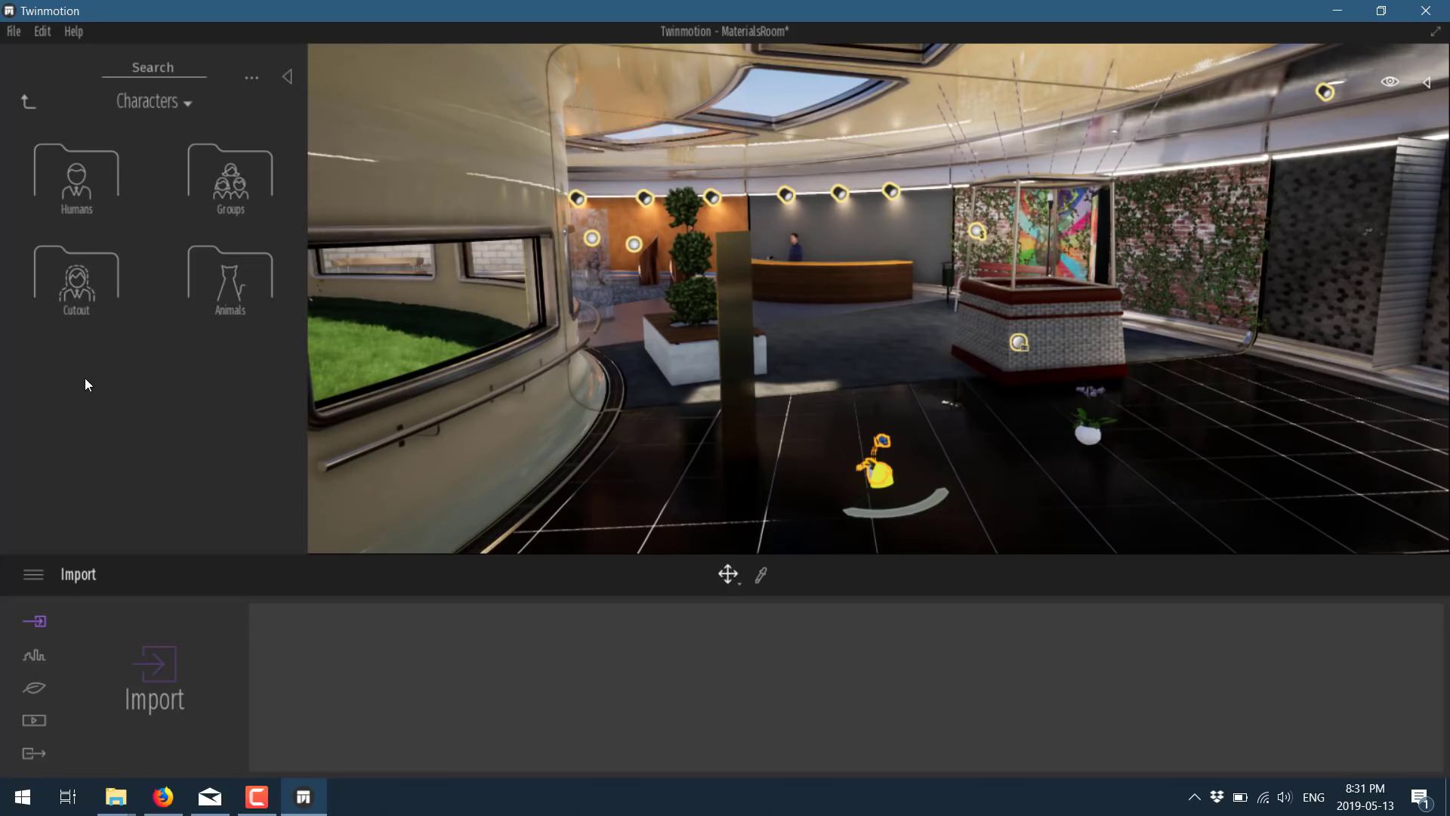
{"action": "left_click", "coordinate": [80, 197]}
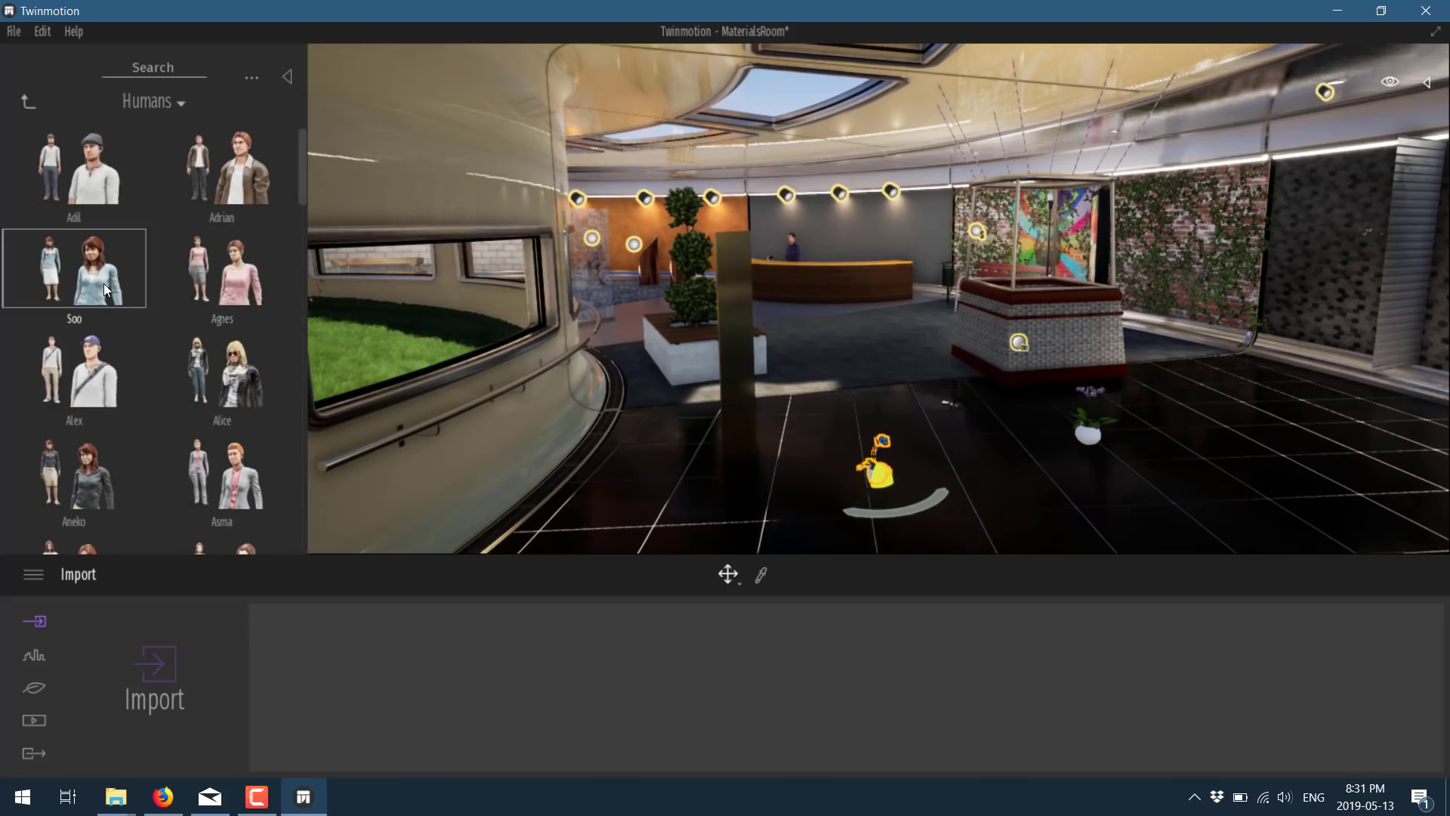
{"action": "left_click_drag", "start_coordinate": [118, 290], "coordinate": [1190, 397]}
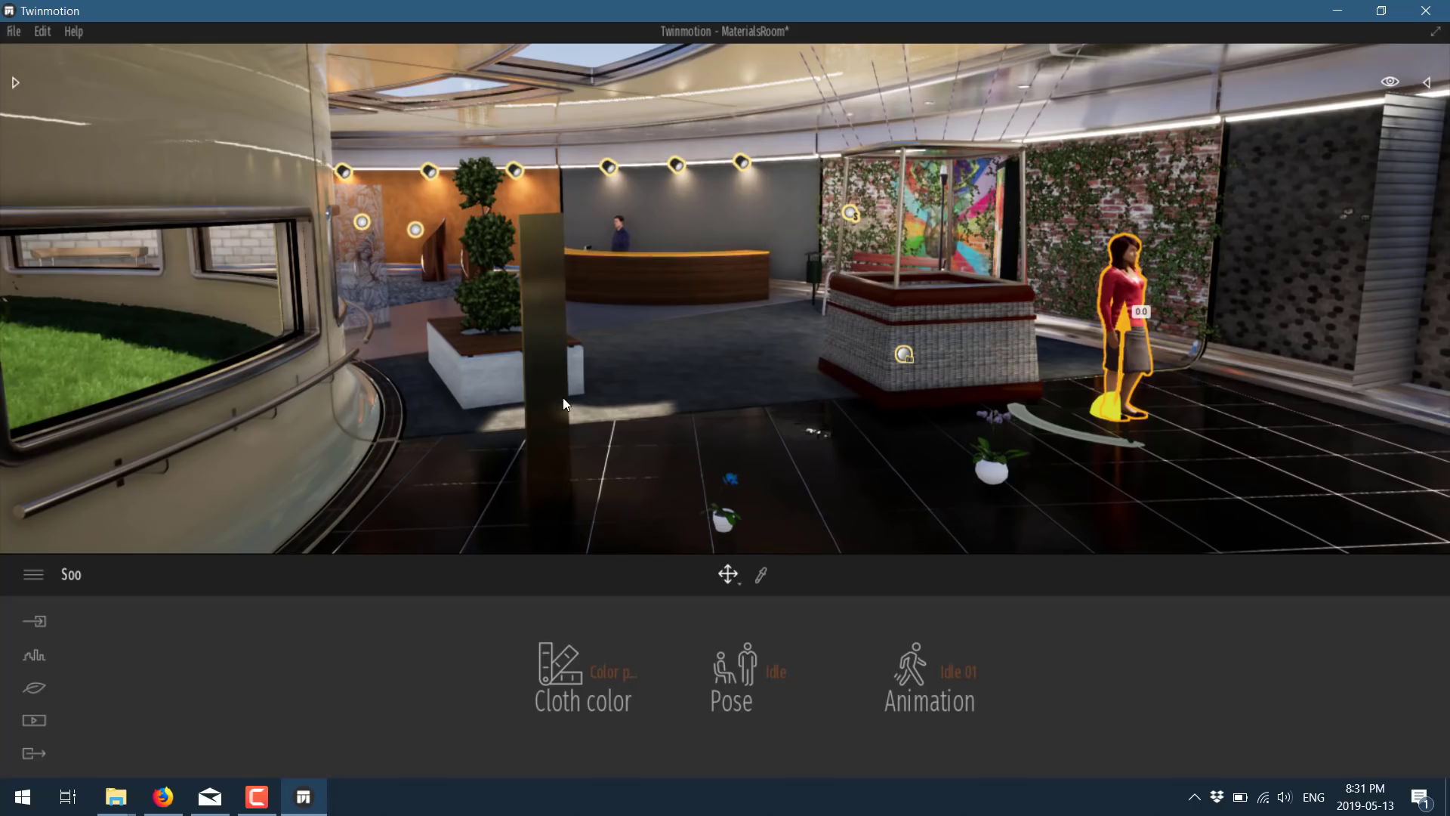
Step: Browse the Import, Urban, Nature, Media and Export dock panels
{"action": "left_click", "coordinate": [34, 626]}
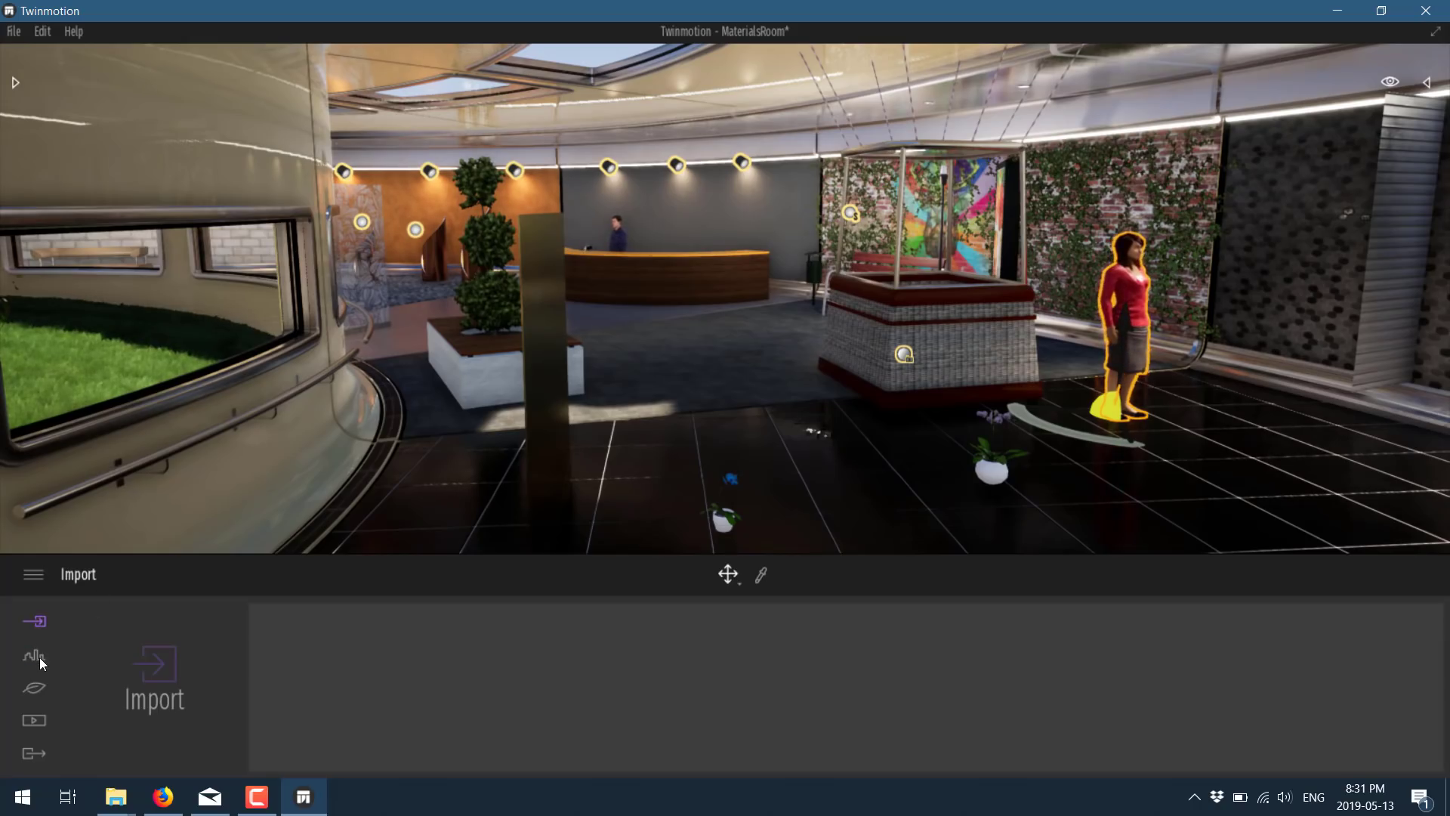
{"action": "left_click", "coordinate": [38, 658]}
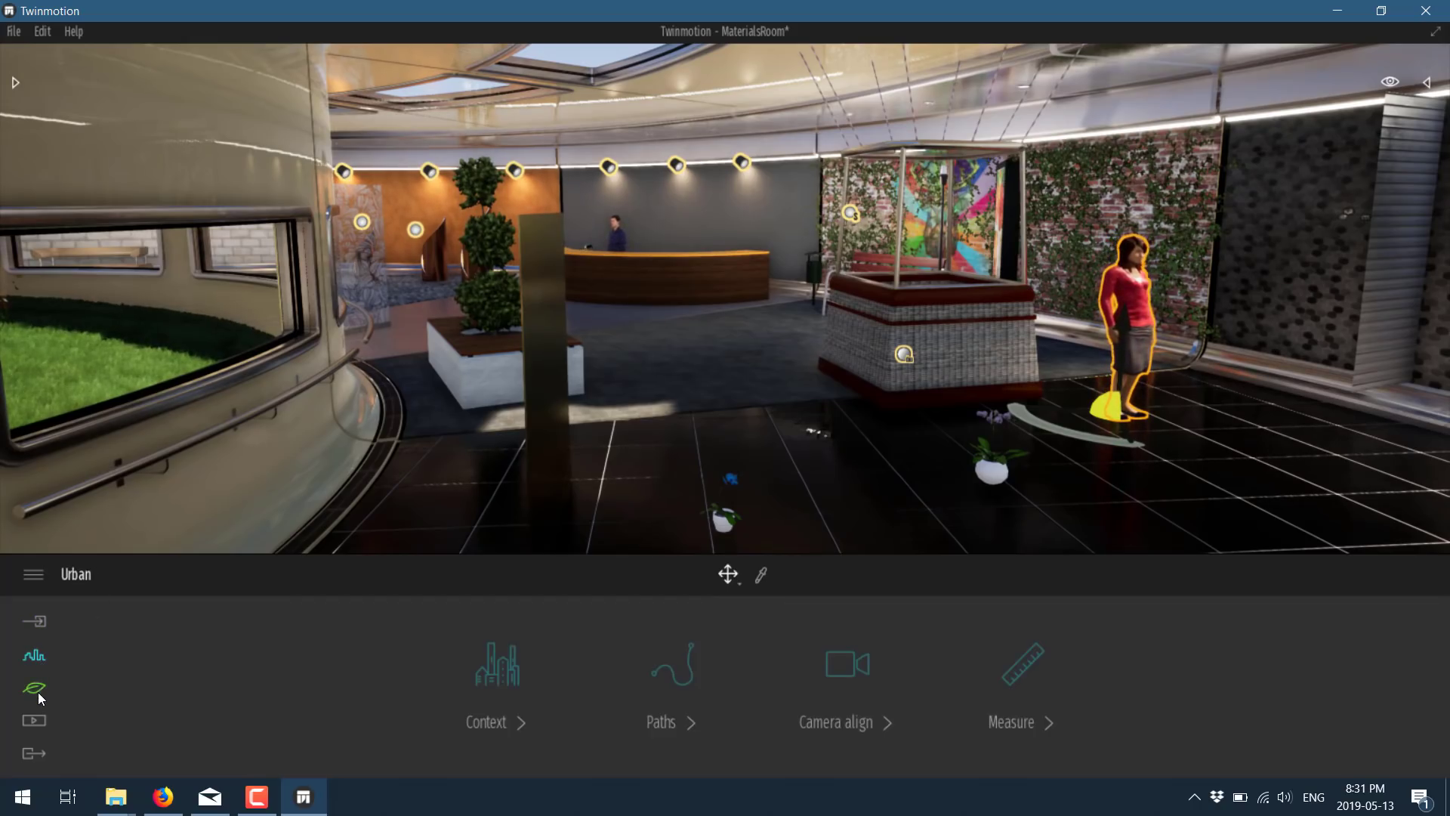
{"action": "left_click", "coordinate": [38, 692]}
{"action": "left_click", "coordinate": [39, 719]}
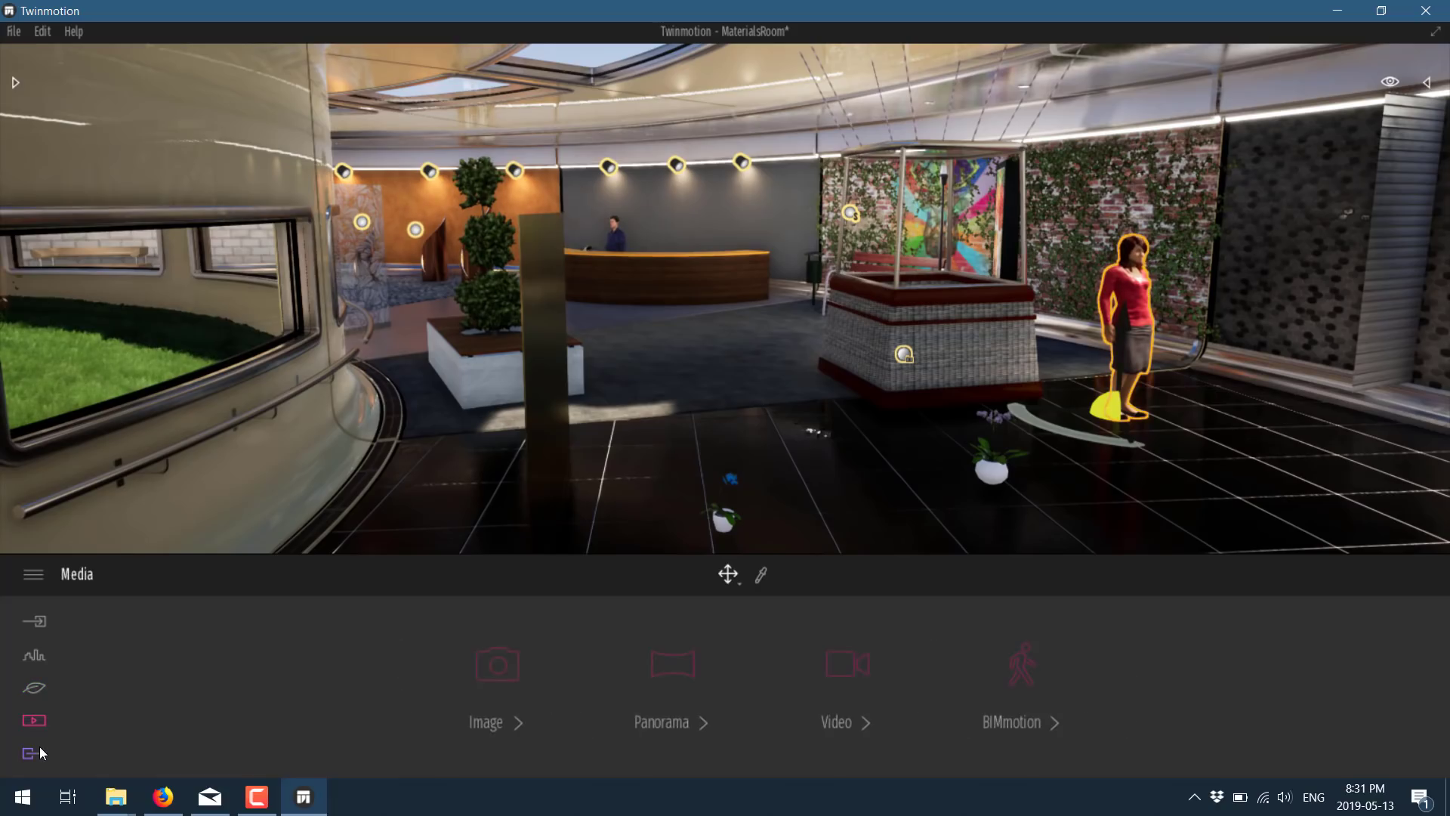
{"action": "left_click", "coordinate": [39, 746]}
Step: Back in Import, sample the brick wall material with the eyedropper, then select Soo
{"action": "left_click", "coordinate": [37, 623]}
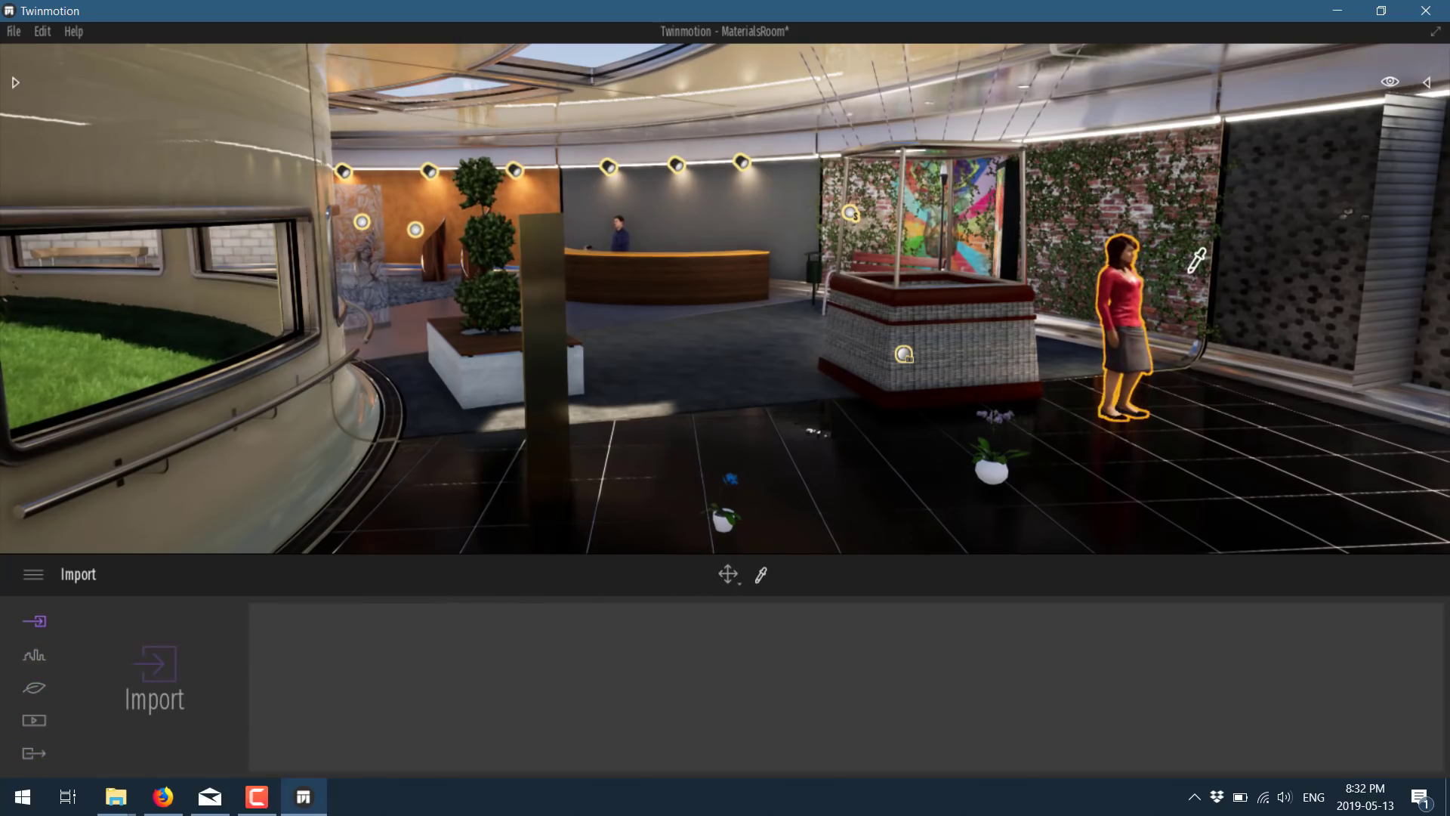
{"action": "left_click", "coordinate": [1142, 273]}
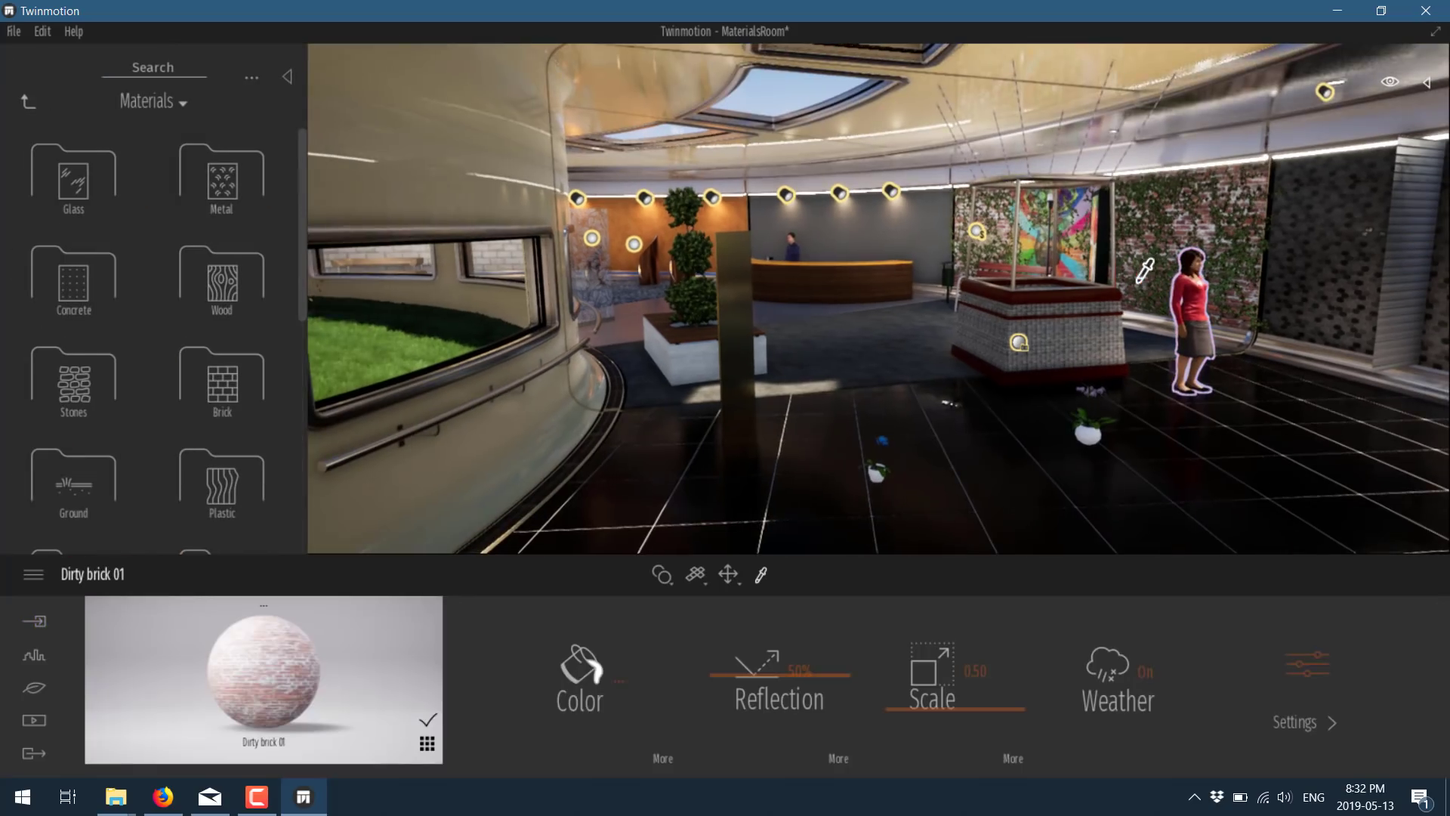
{"action": "left_click", "coordinate": [1198, 297]}
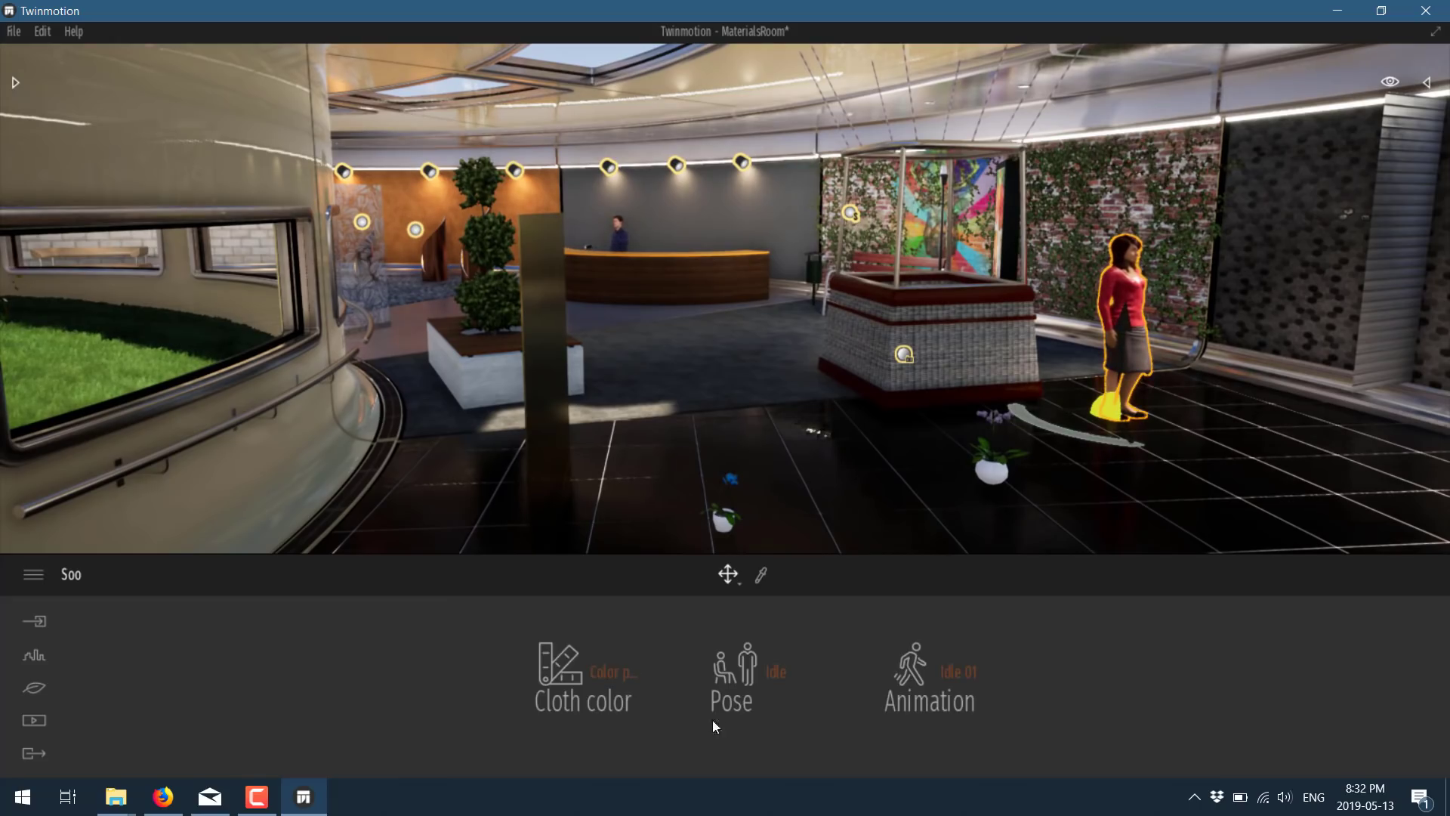
Step: Set Soo's pose to Sitting with animation Sitting 06, then change her pose to Dancing
{"action": "left_click", "coordinate": [734, 668]}
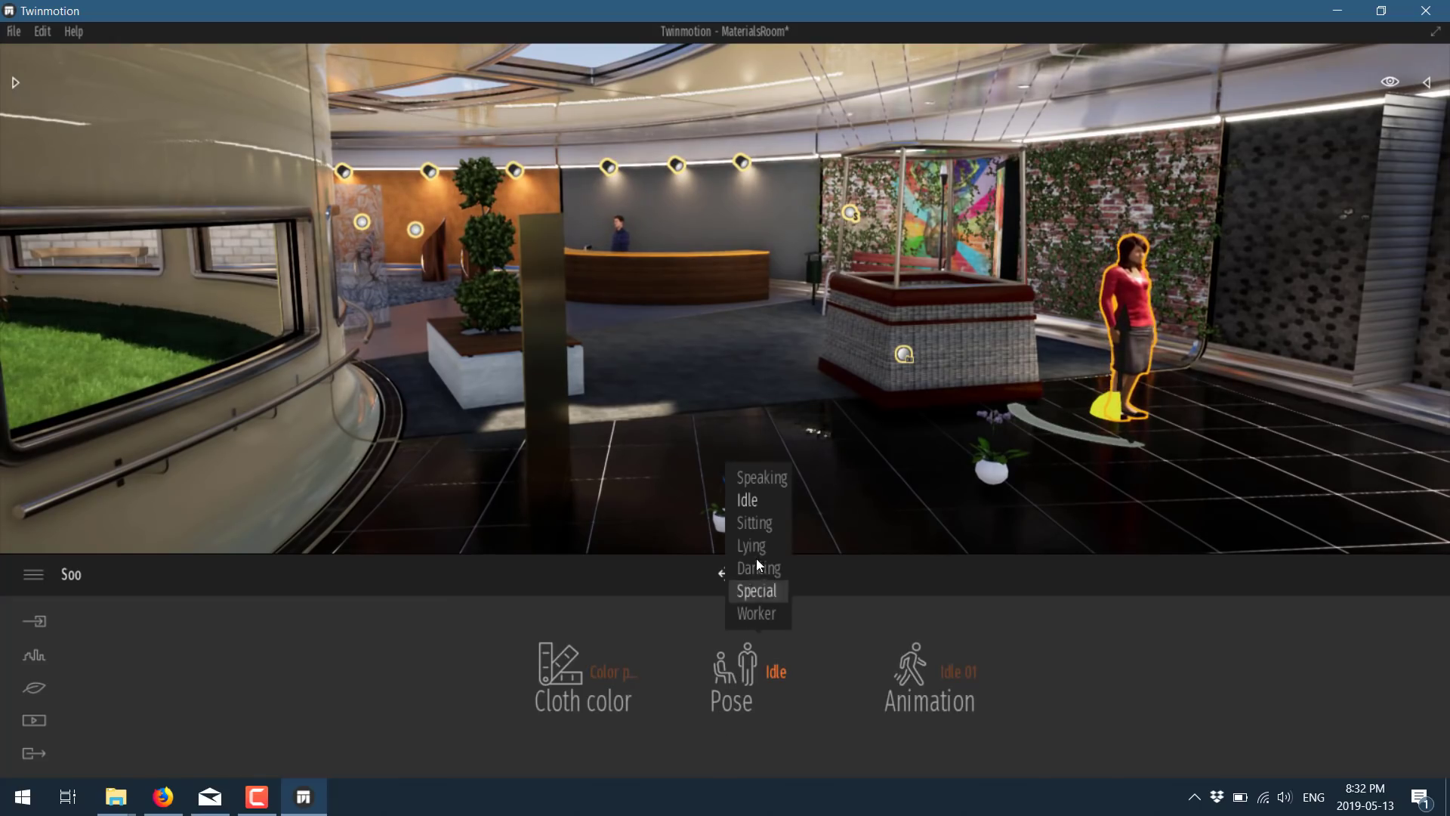
{"action": "left_click", "coordinate": [754, 523]}
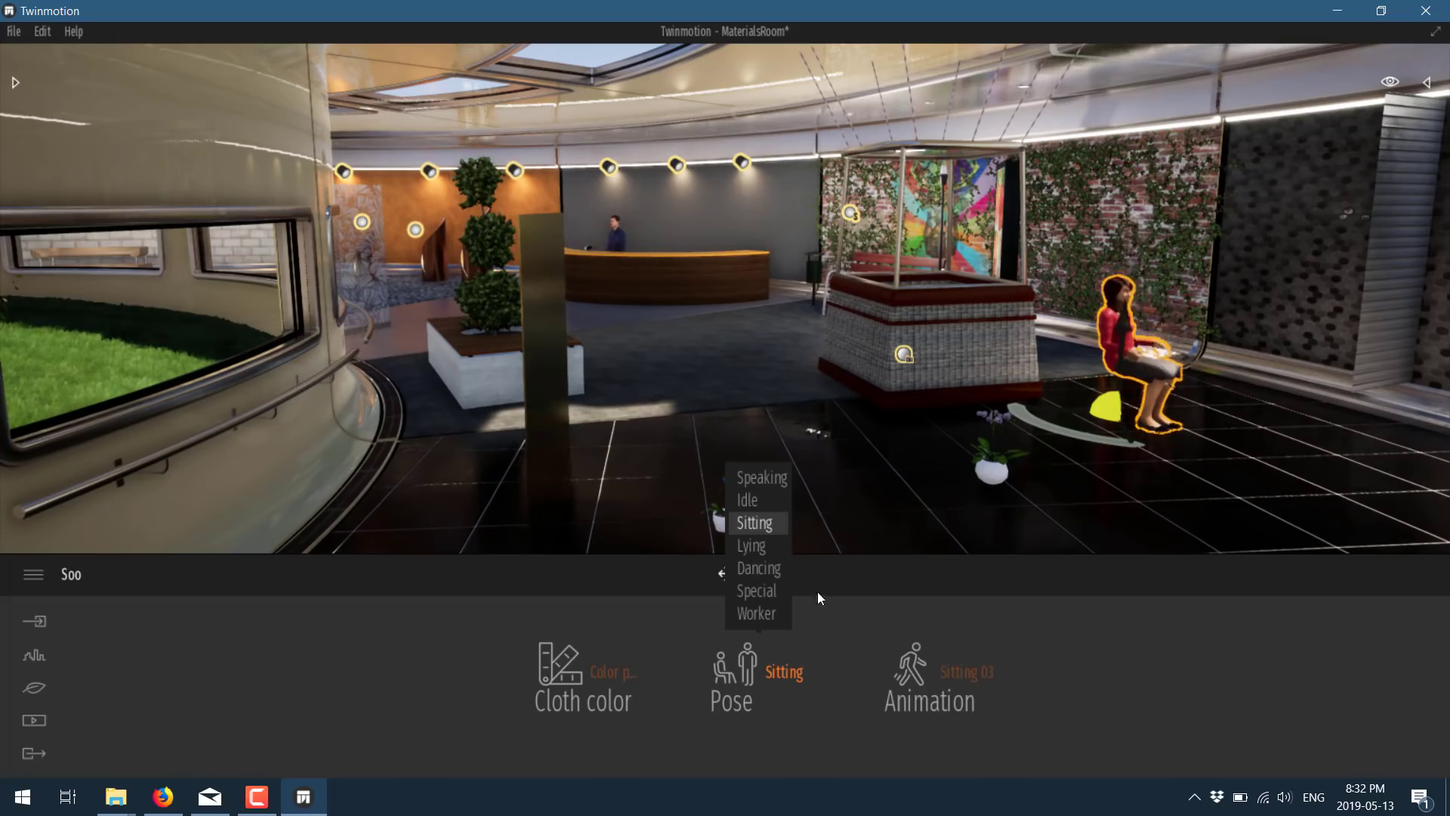
{"action": "left_click", "coordinate": [928, 659]}
{"action": "left_click", "coordinate": [935, 618]}
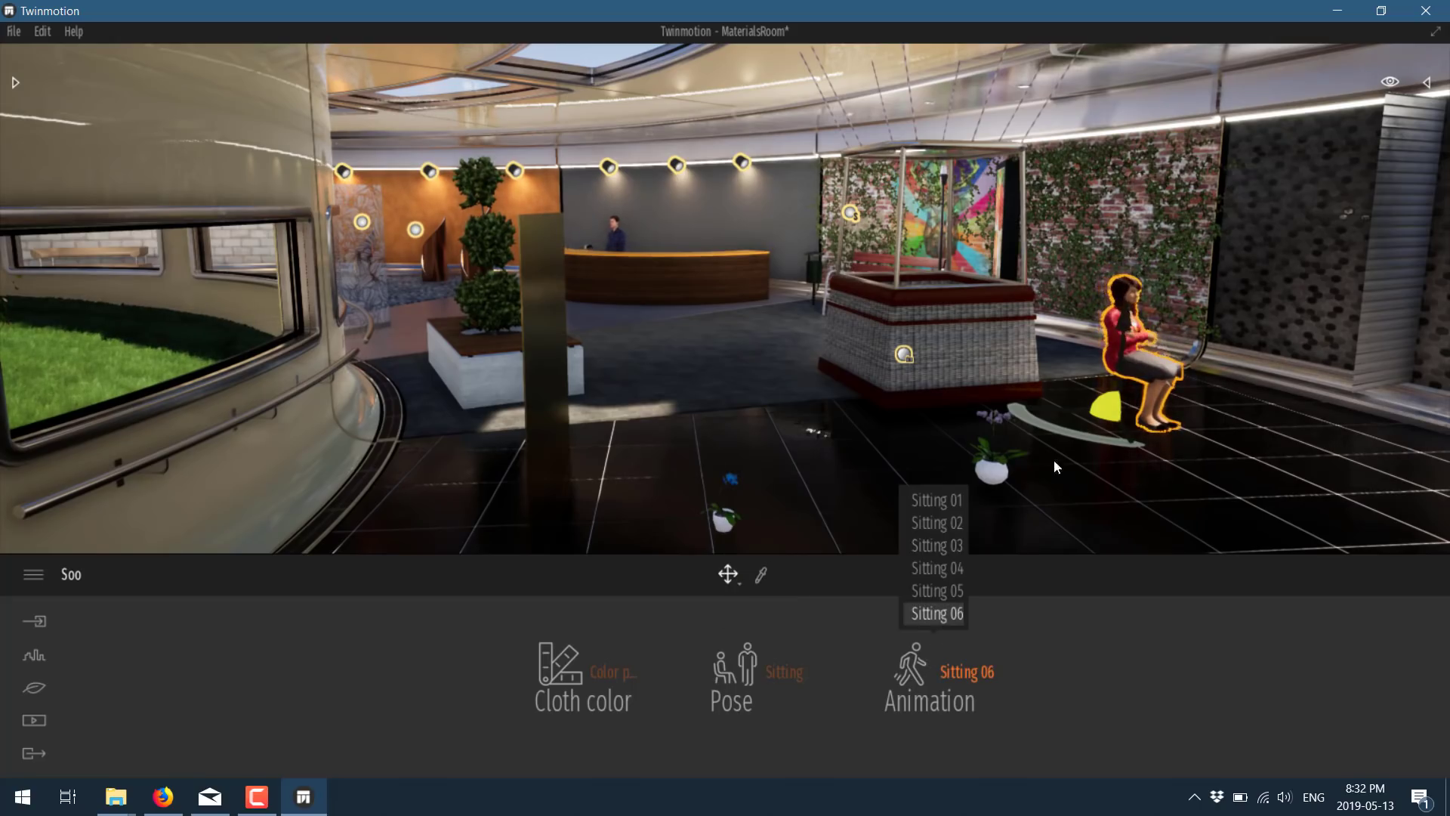
{"action": "left_click", "coordinate": [747, 690]}
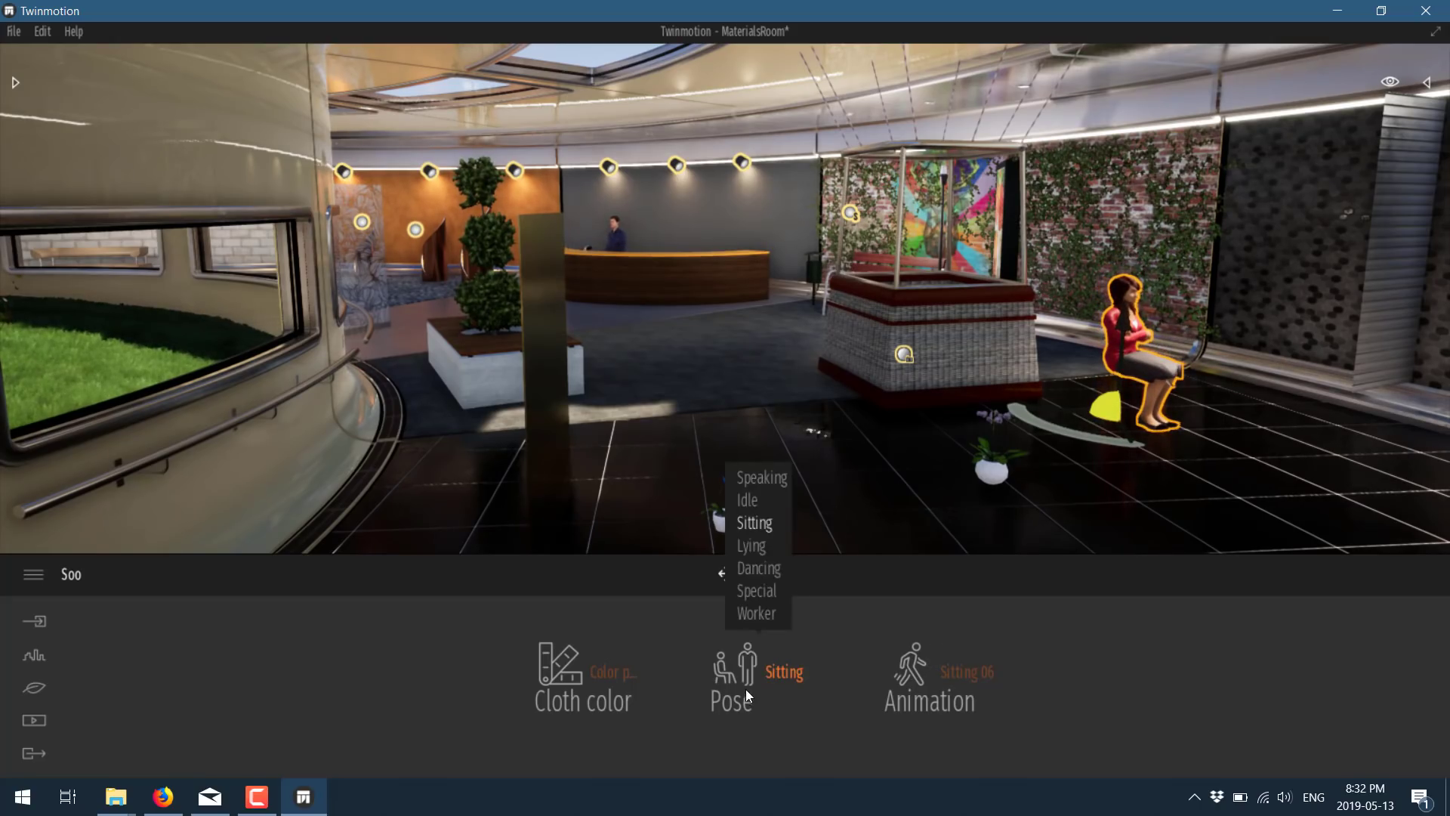
{"action": "left_click", "coordinate": [752, 574]}
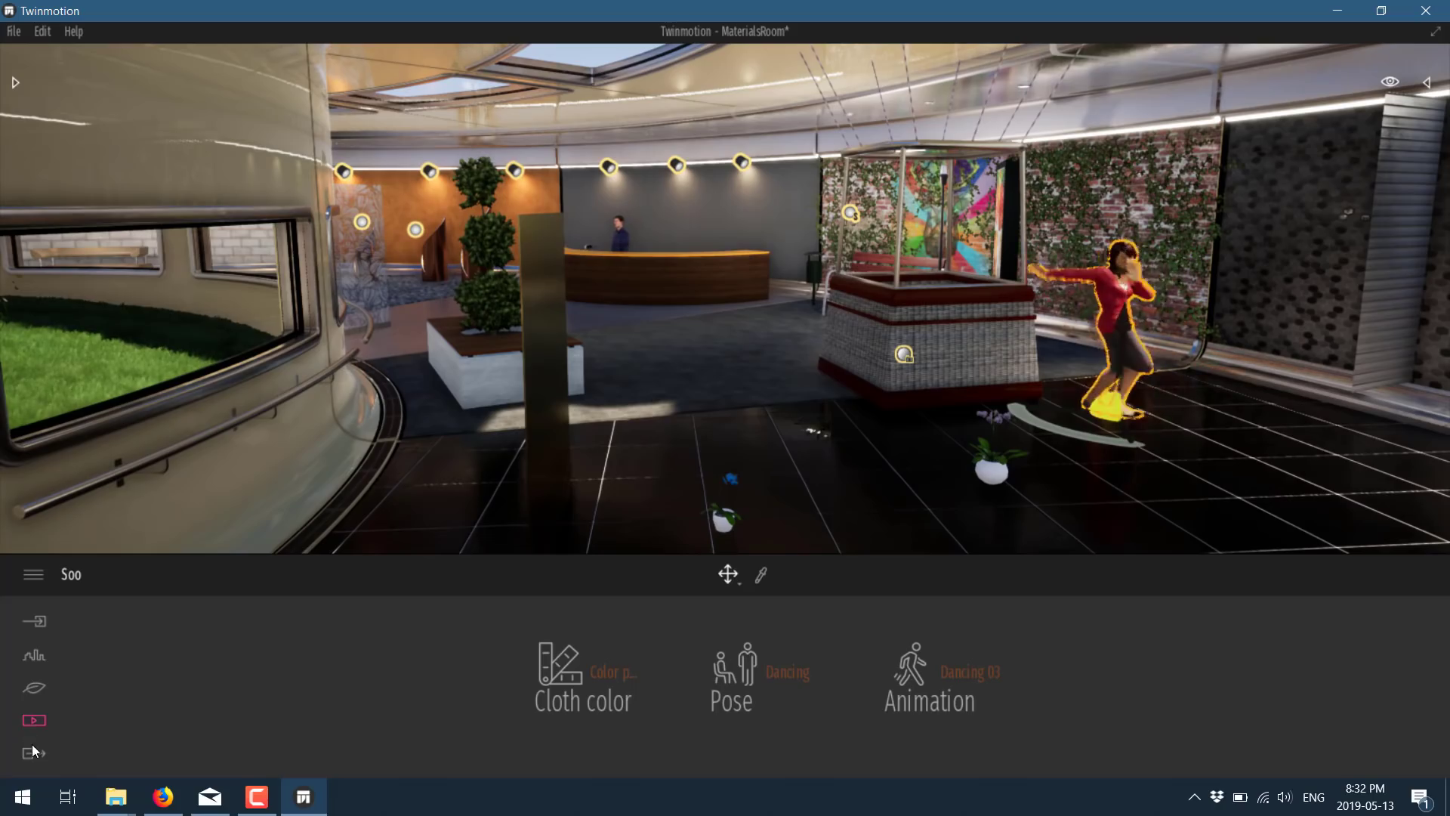
{"action": "left_click", "coordinate": [31, 723]}
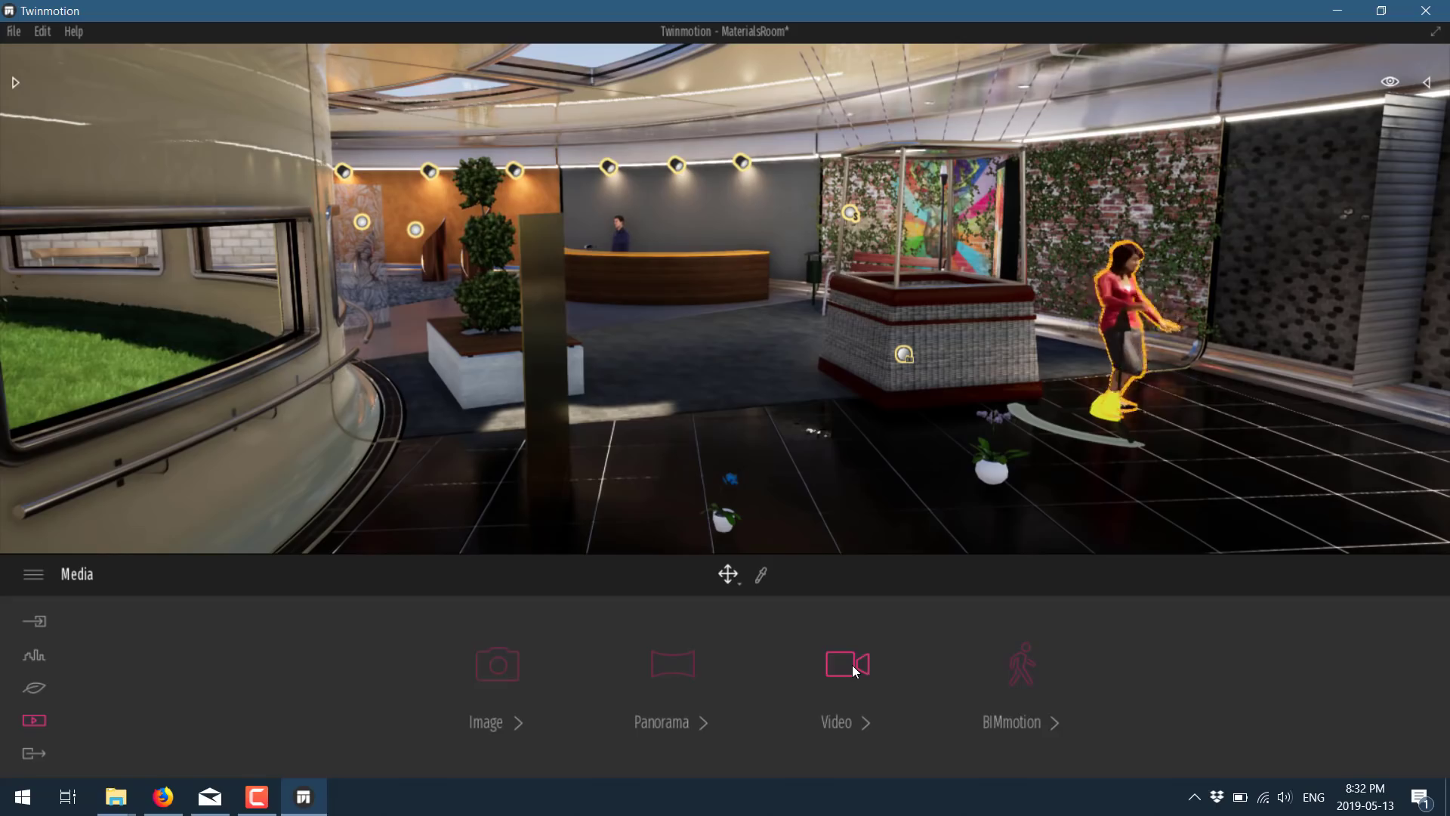
Step: View the Export and Media panels, then expand the Scene graph panel
{"action": "left_click", "coordinate": [29, 756]}
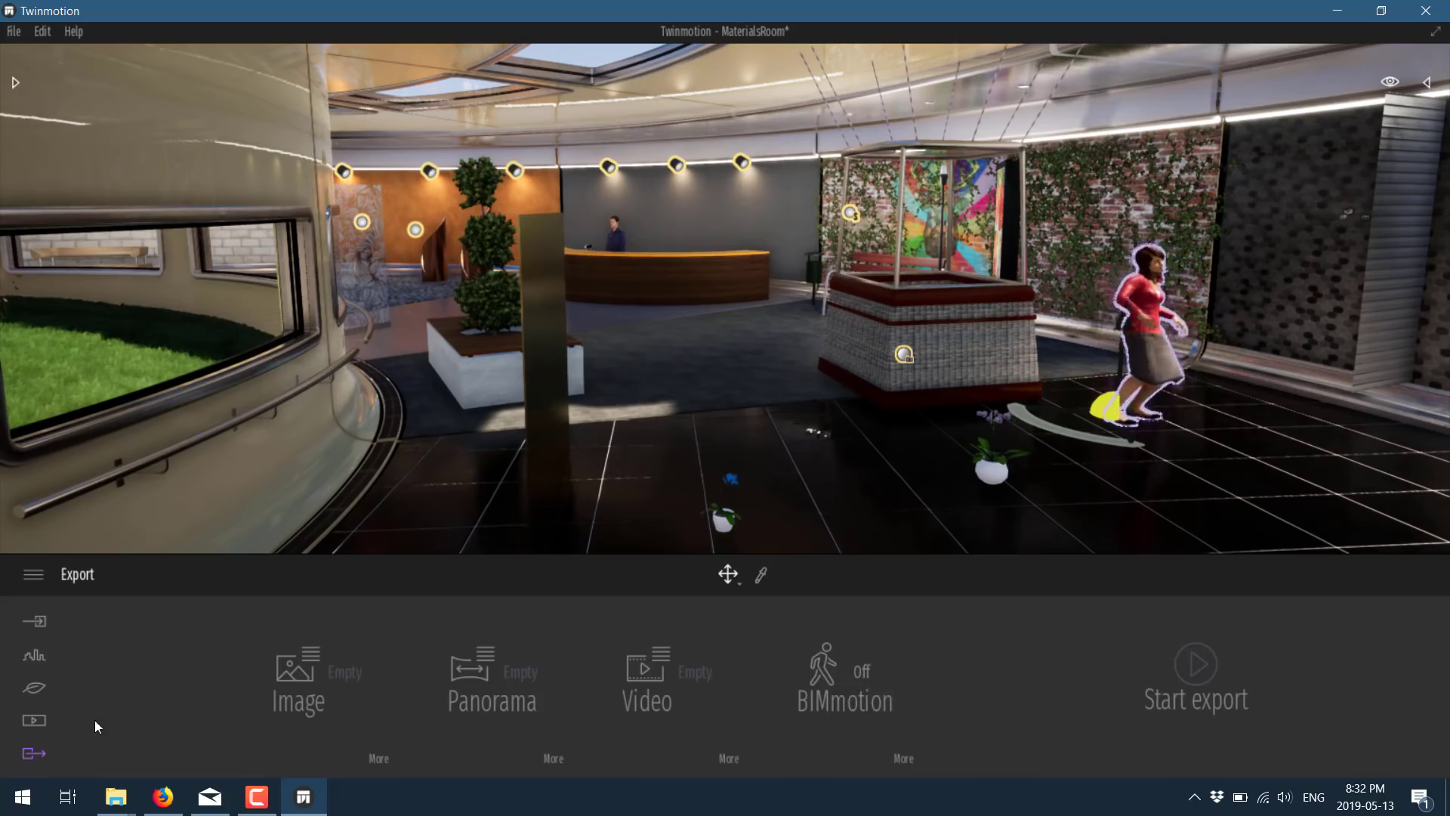
{"action": "left_click", "coordinate": [35, 719]}
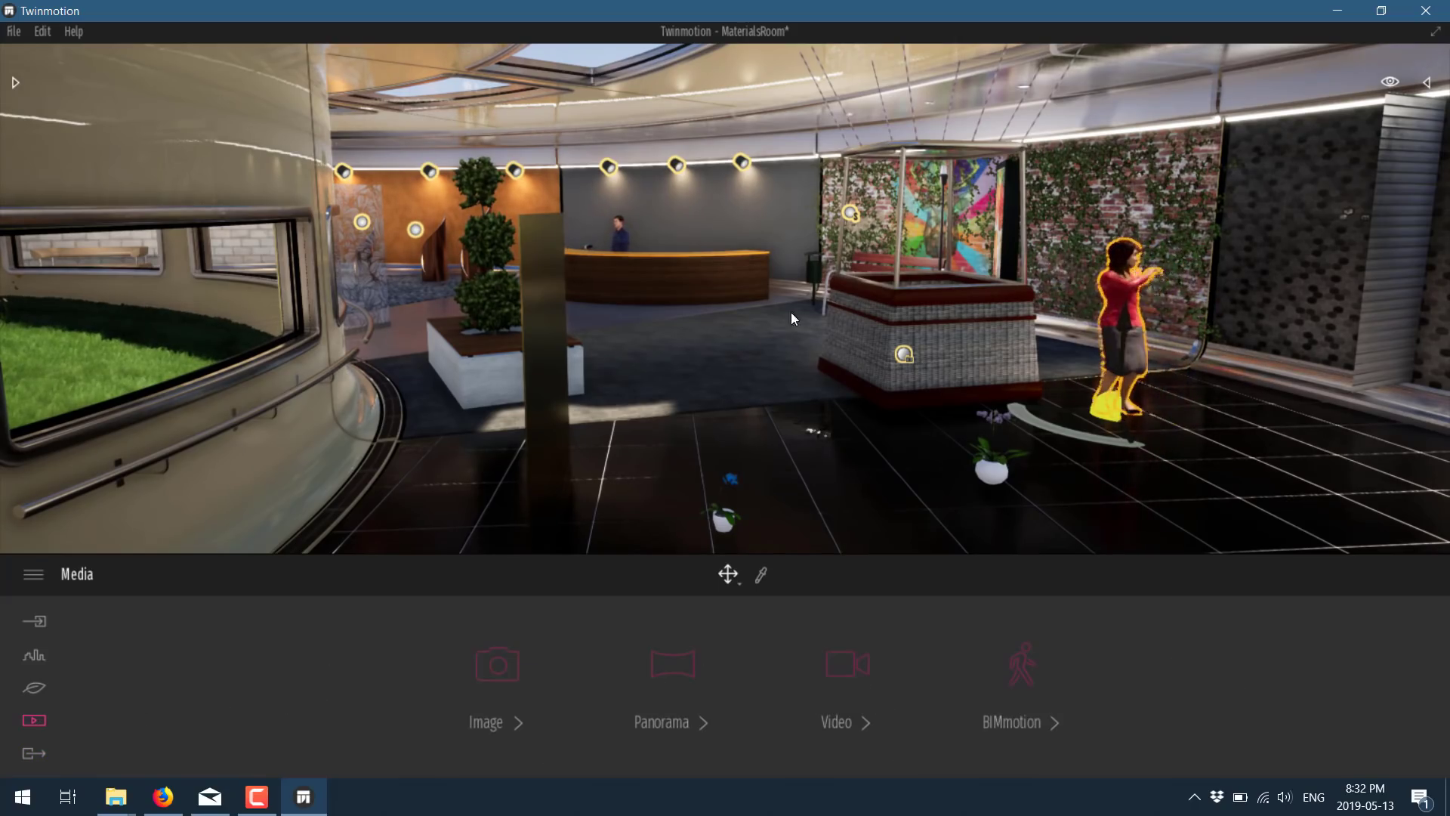
{"action": "left_click", "coordinate": [1426, 81]}
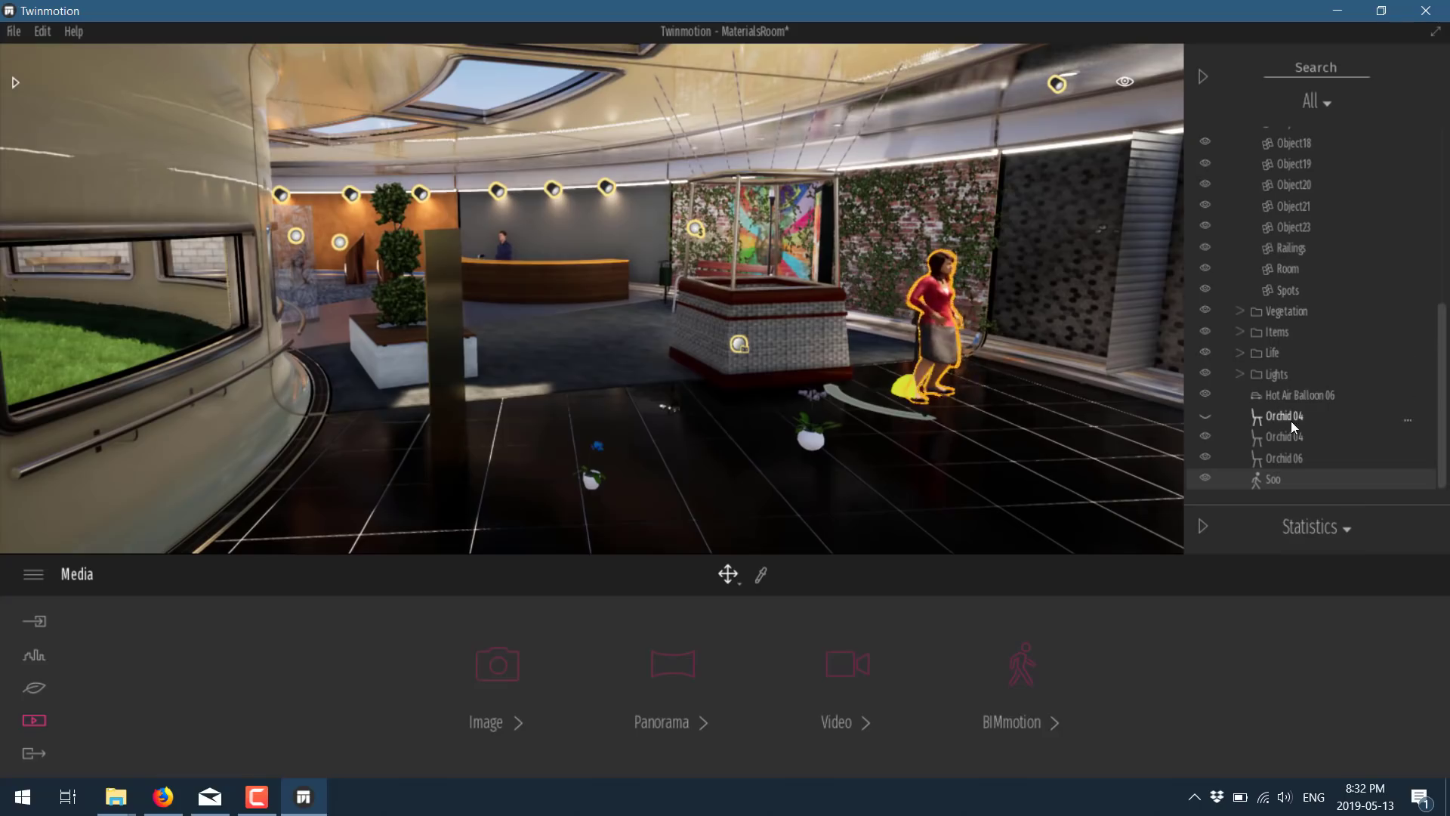
Step: Delete Hot Air Balloon 06 through its options menu in the Scene graph
{"action": "left_click", "coordinate": [1297, 395]}
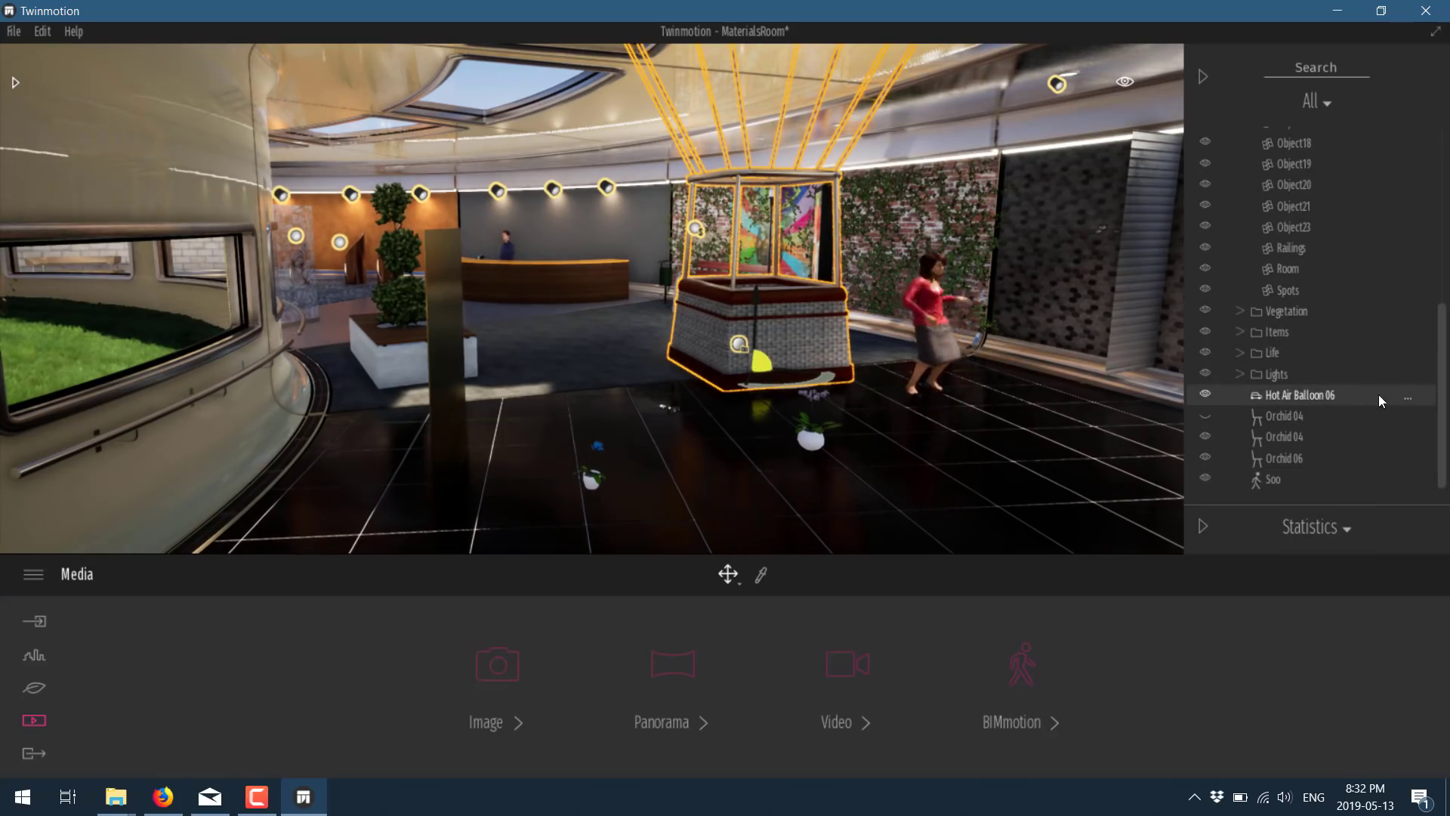
{"action": "left_click", "coordinate": [1407, 398]}
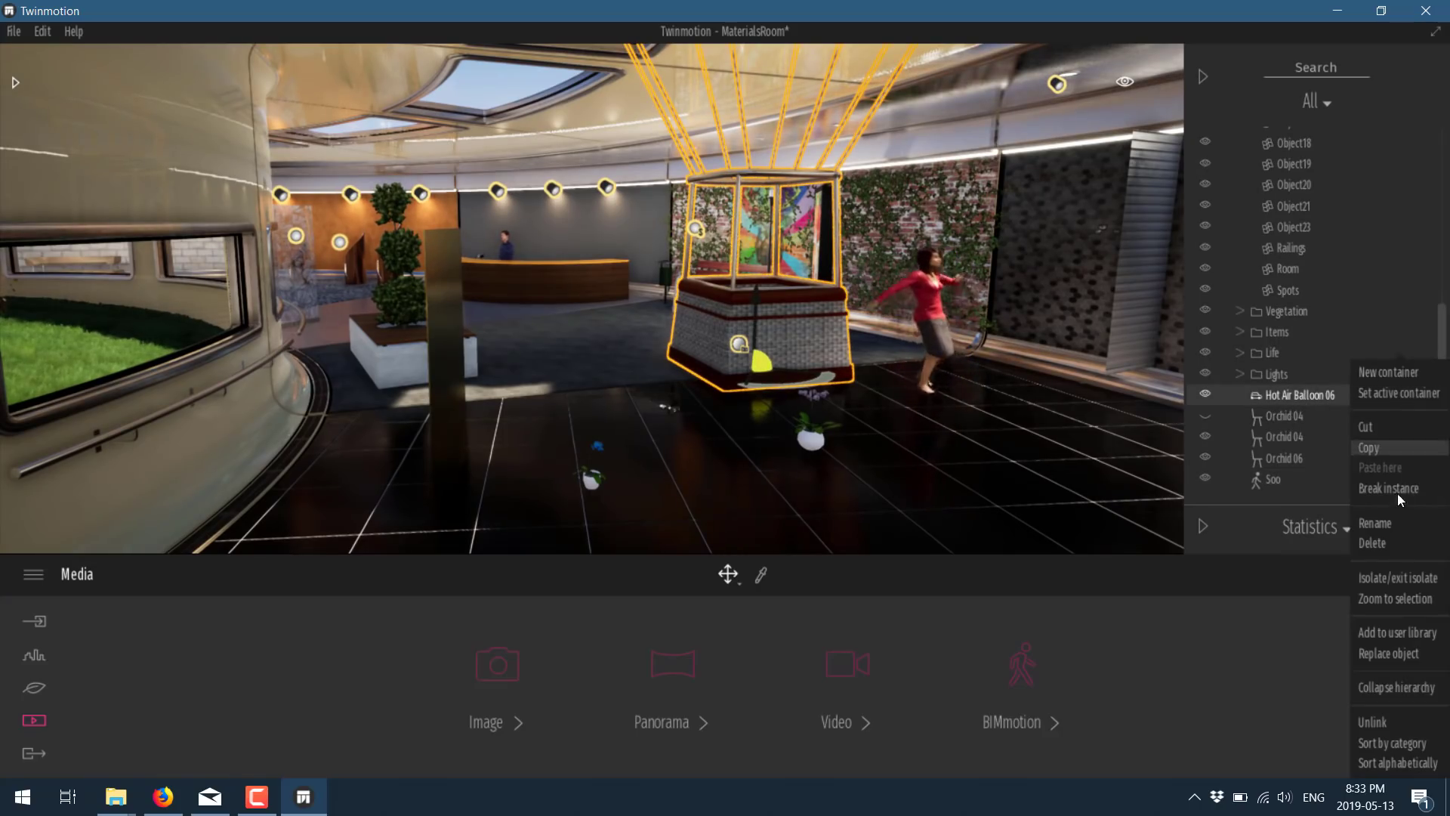
{"action": "left_click", "coordinate": [1385, 548]}
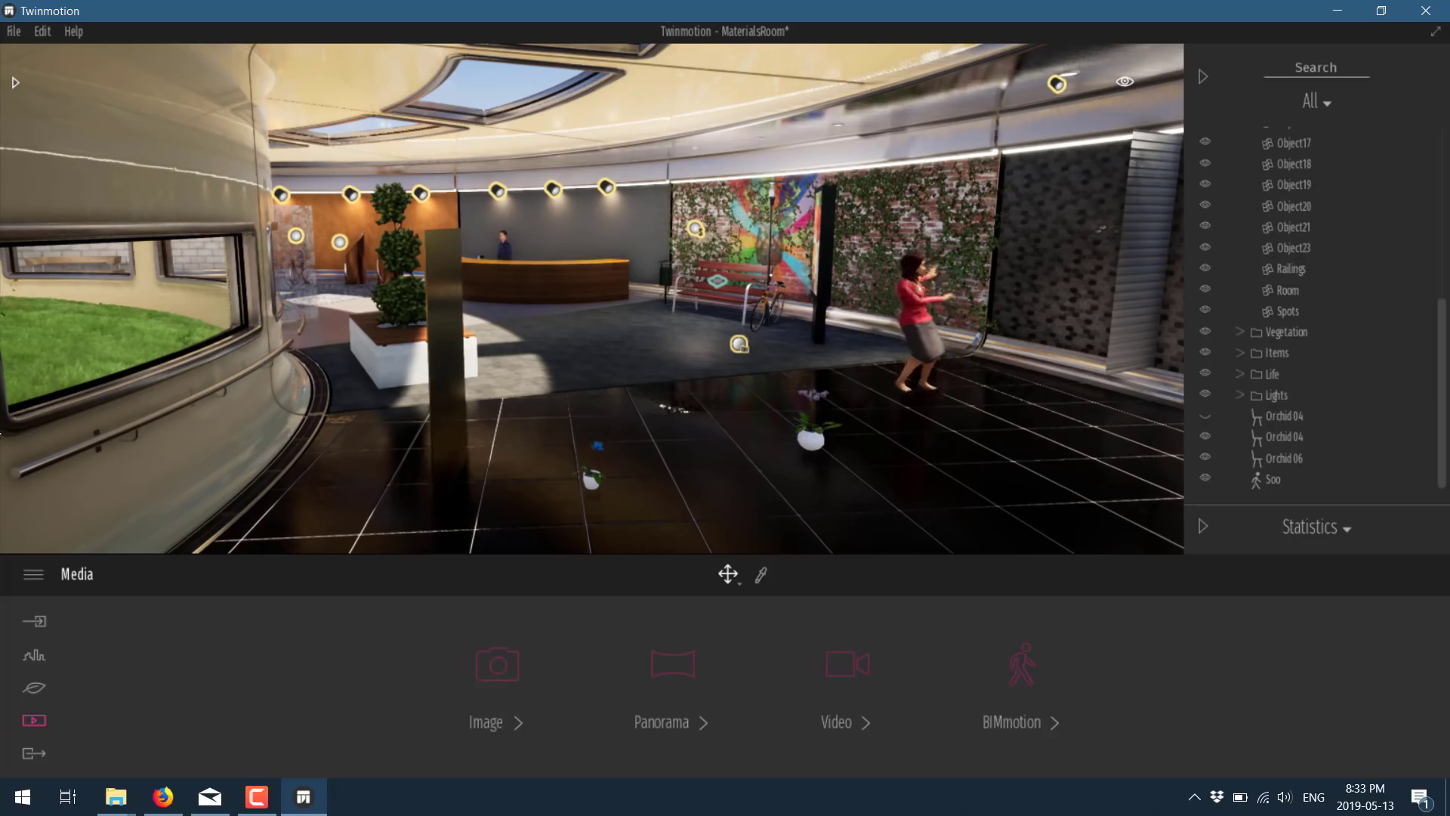
Step: Set the courtyard weather to sunny and the season to a winter thaw with patchy snow
{"action": "right_click_drag", "start_coordinate": [765, 305], "coordinate": [445, 47]}
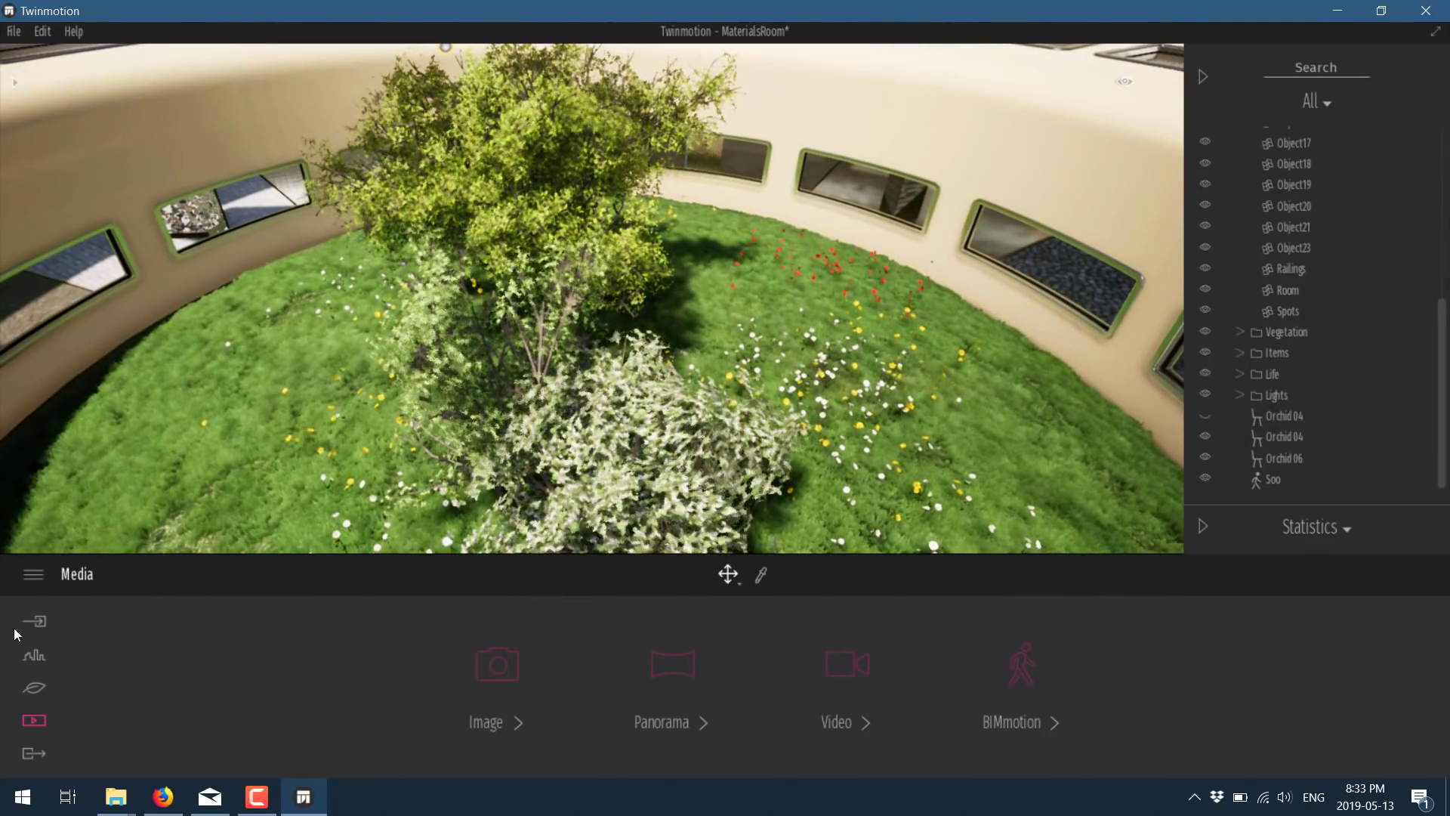
{"action": "left_click", "coordinate": [46, 687]}
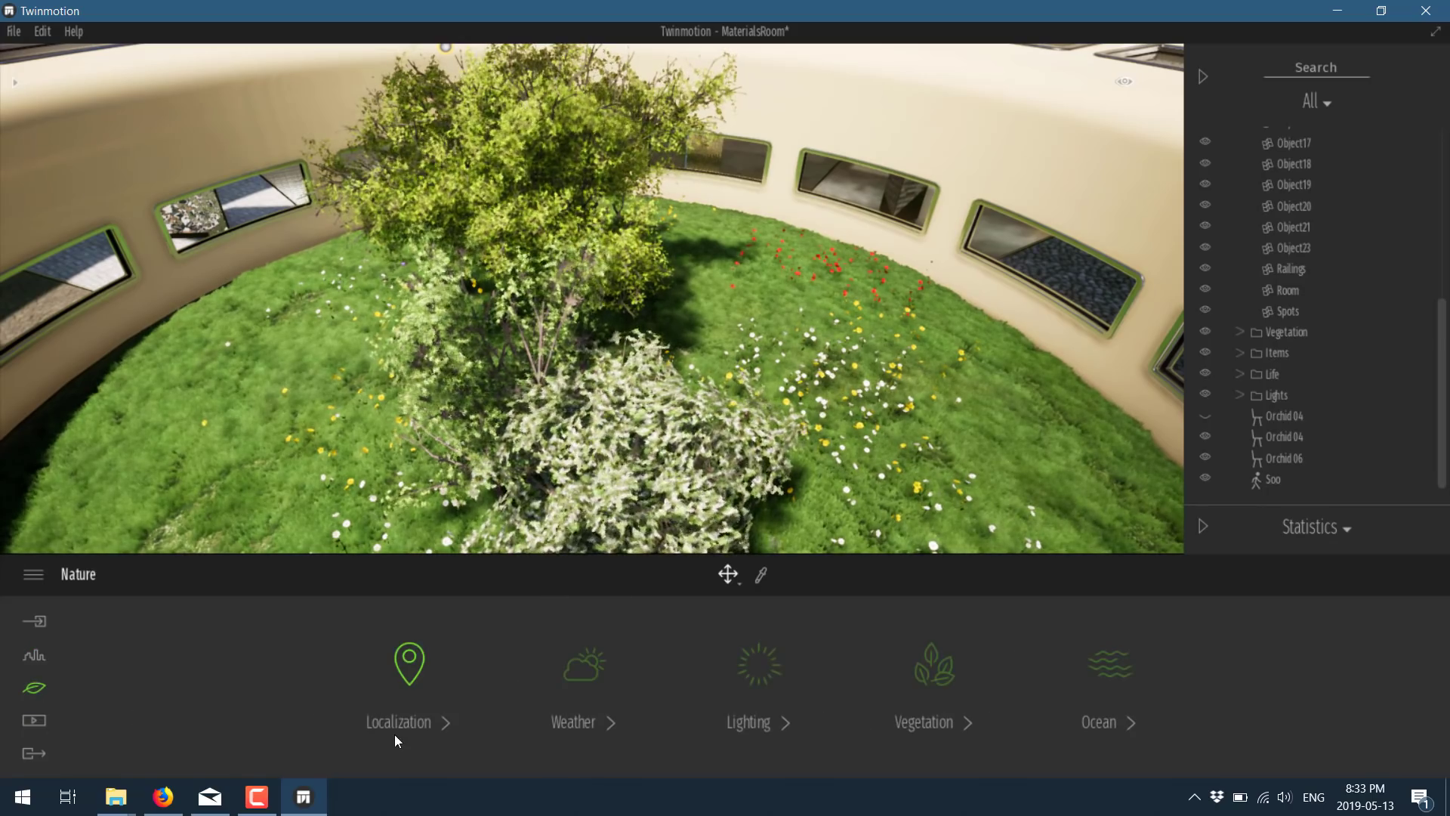
{"action": "left_click", "coordinate": [573, 668]}
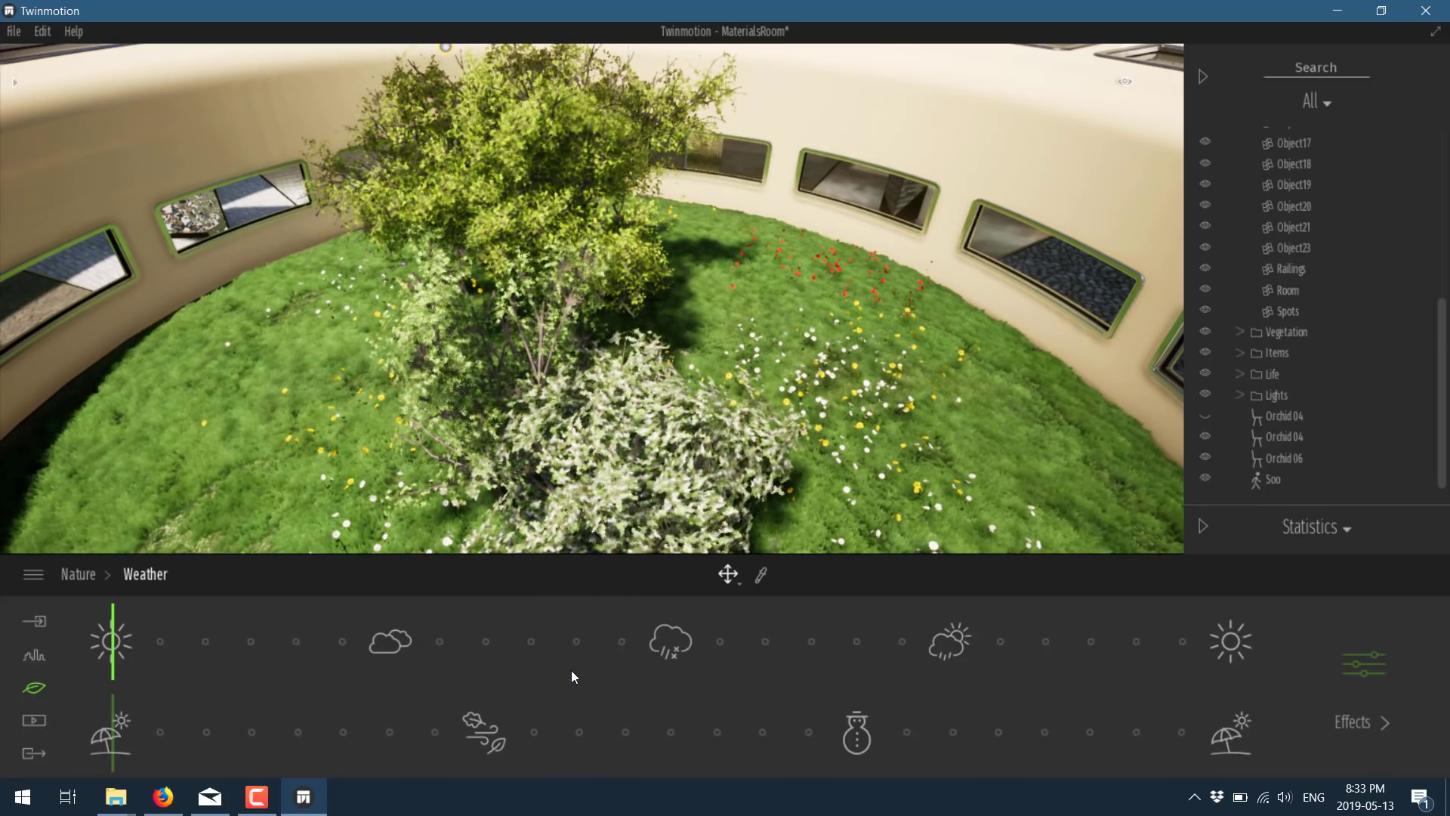
{"action": "left_click", "coordinate": [799, 742]}
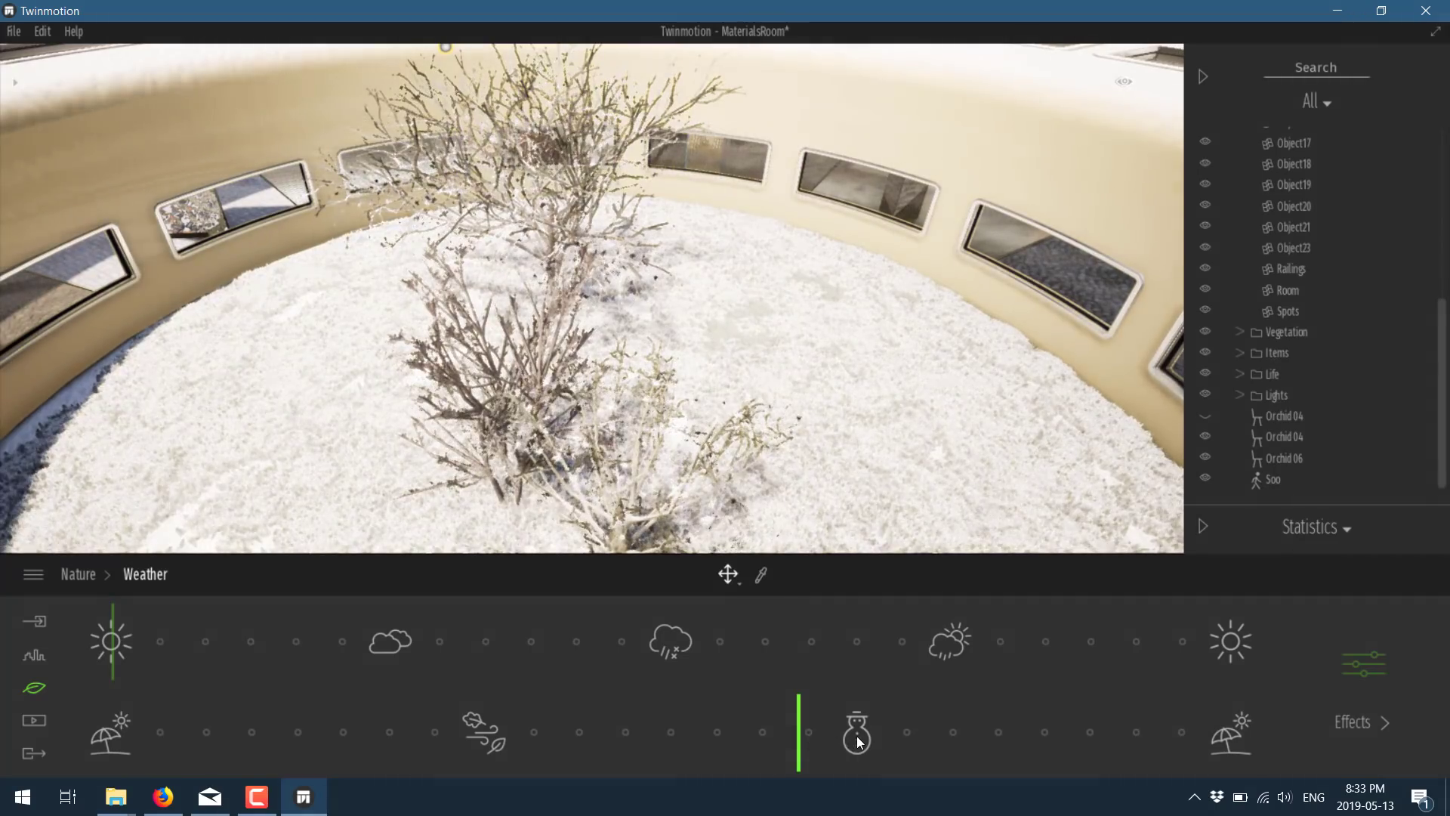
{"action": "mouse_move", "coordinate": [1041, 737]}
{"action": "left_mouse_down"}
{"action": "mouse_move", "coordinate": [1163, 736]}
{"action": "mouse_move", "coordinate": [272, 746]}
{"action": "mouse_move", "coordinate": [427, 738]}
{"action": "left_mouse_up"}
{"action": "left_click_drag", "start_coordinate": [442, 635], "coordinate": [1176, 630]}
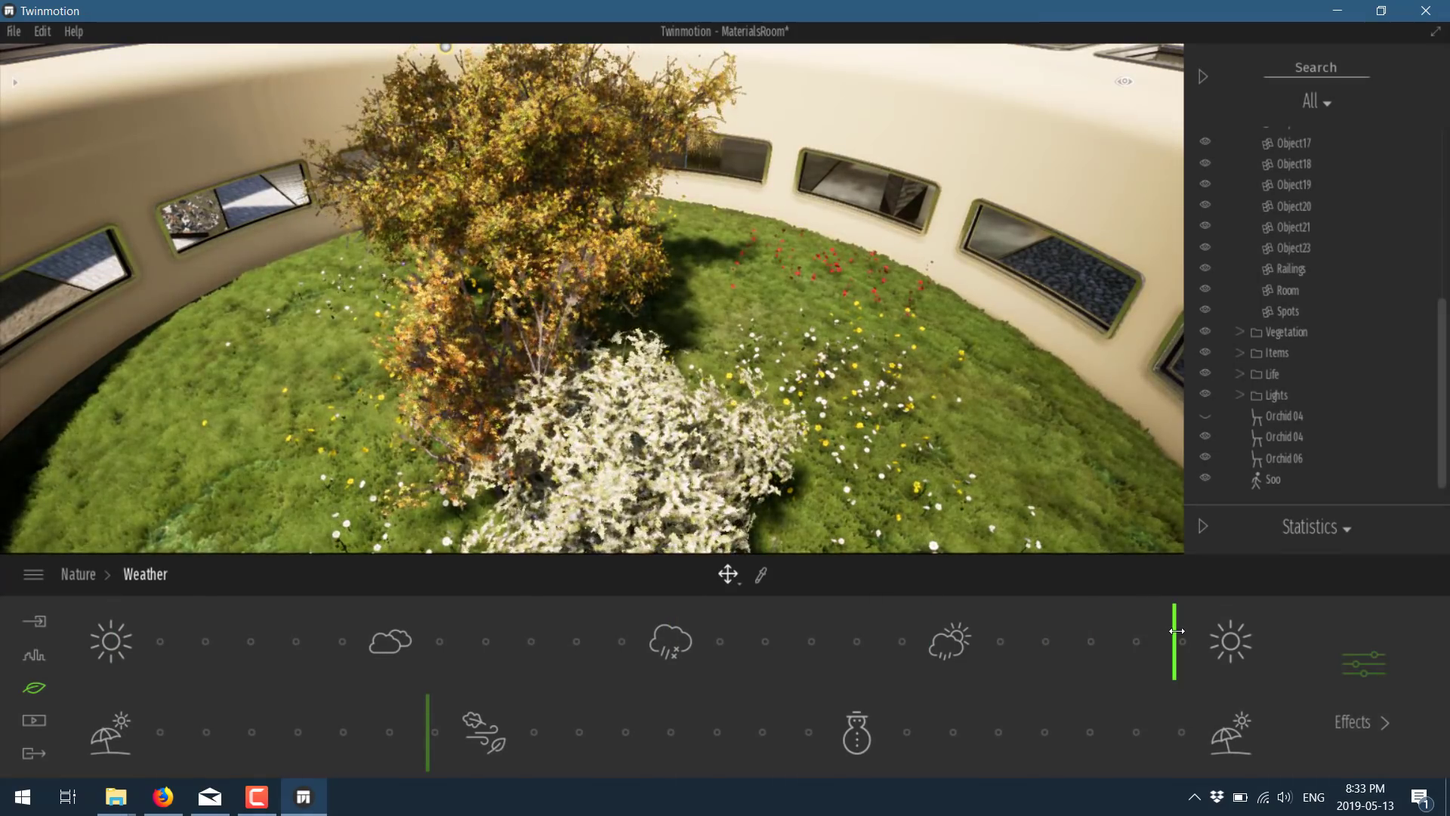
{"action": "left_click", "coordinate": [833, 736]}
{"action": "left_click_drag", "start_coordinate": [746, 736], "coordinate": [719, 736]}
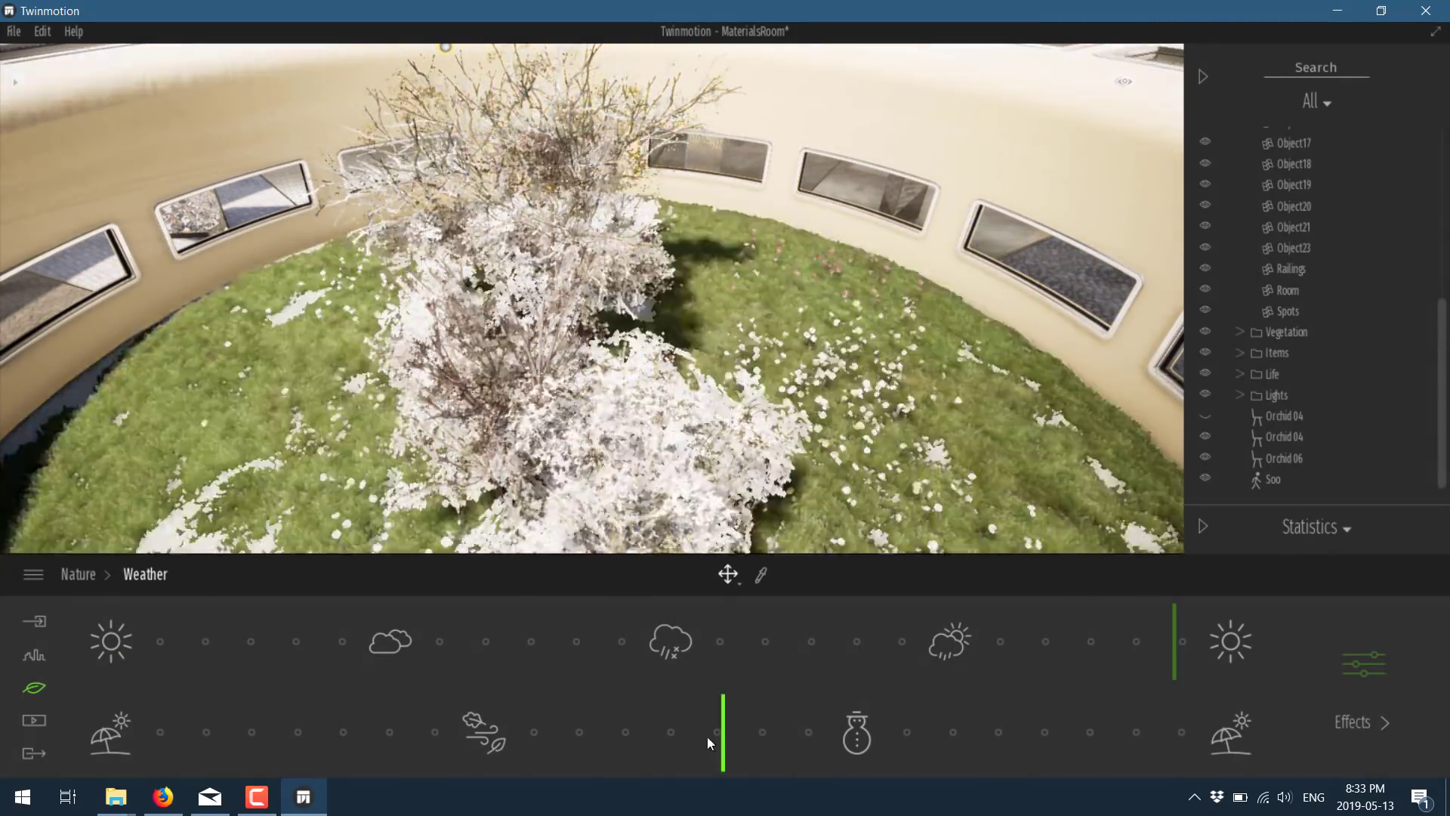
Step: Set the weather effects to wind speed 3.46, direction 10° and smog 44%
{"action": "left_click_drag", "start_coordinate": [732, 308], "coordinate": [513, 528]}
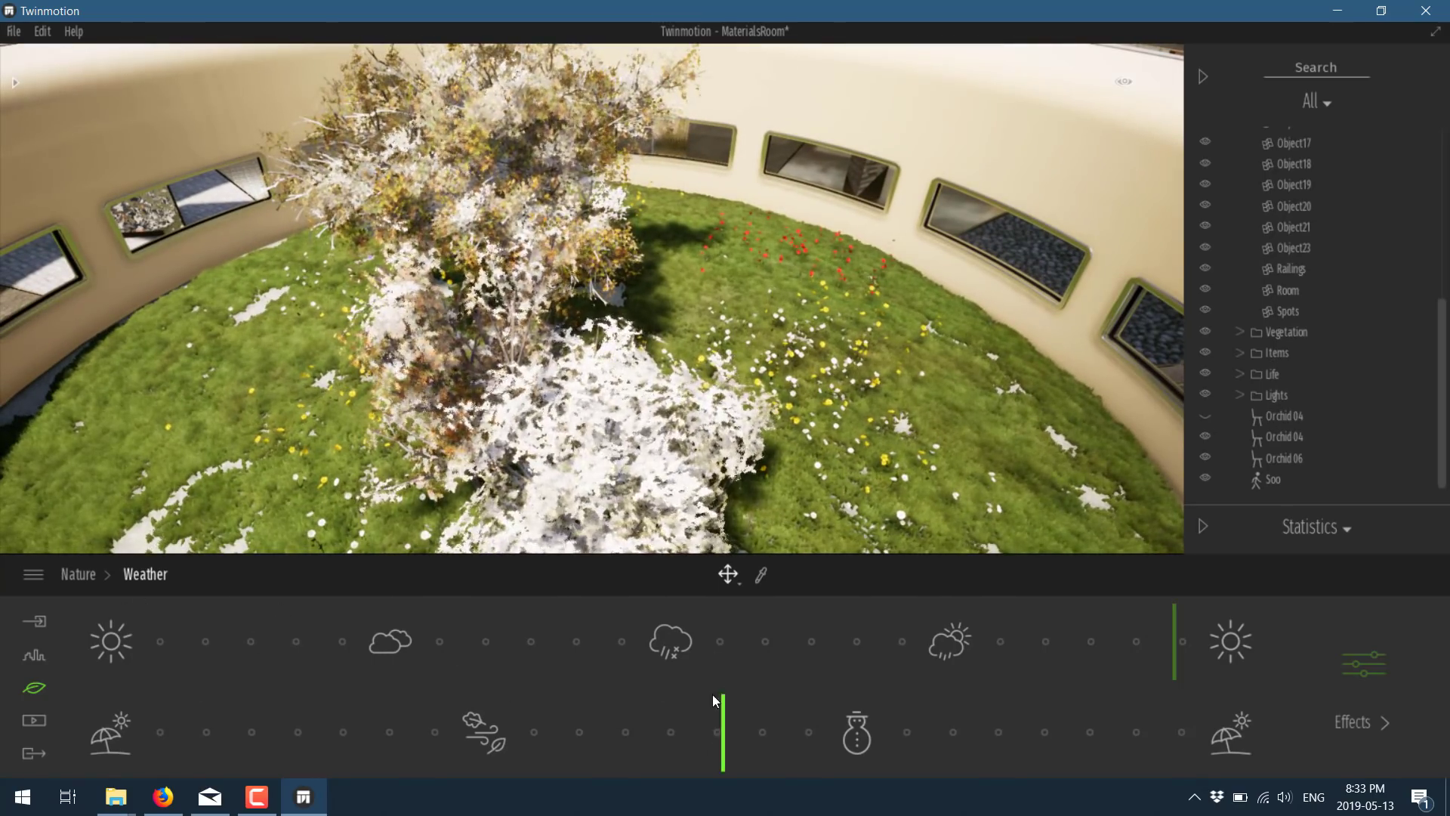
{"action": "left_click", "coordinate": [1356, 722]}
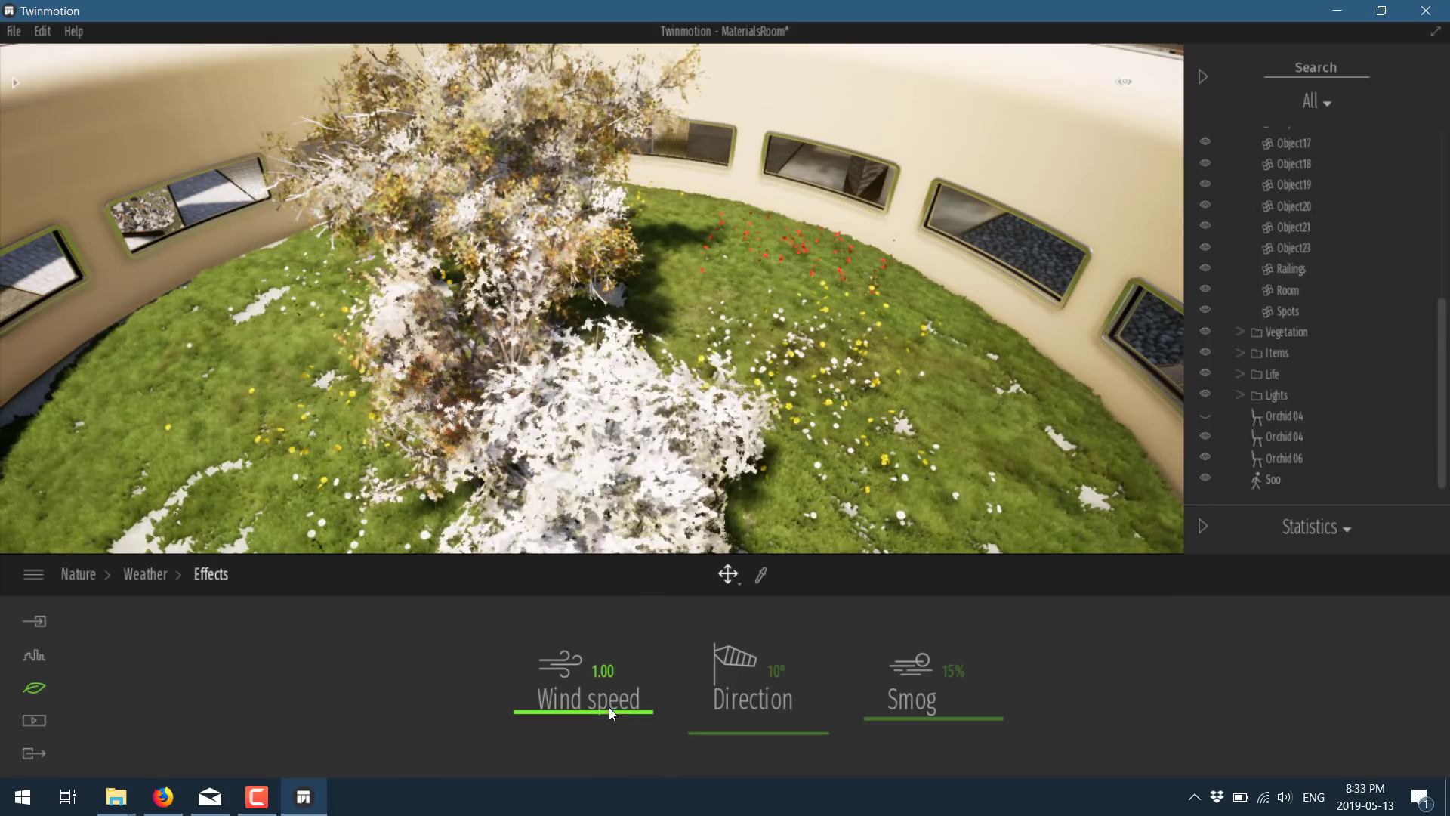
{"action": "left_click_drag", "start_coordinate": [609, 707], "coordinate": [583, 651]}
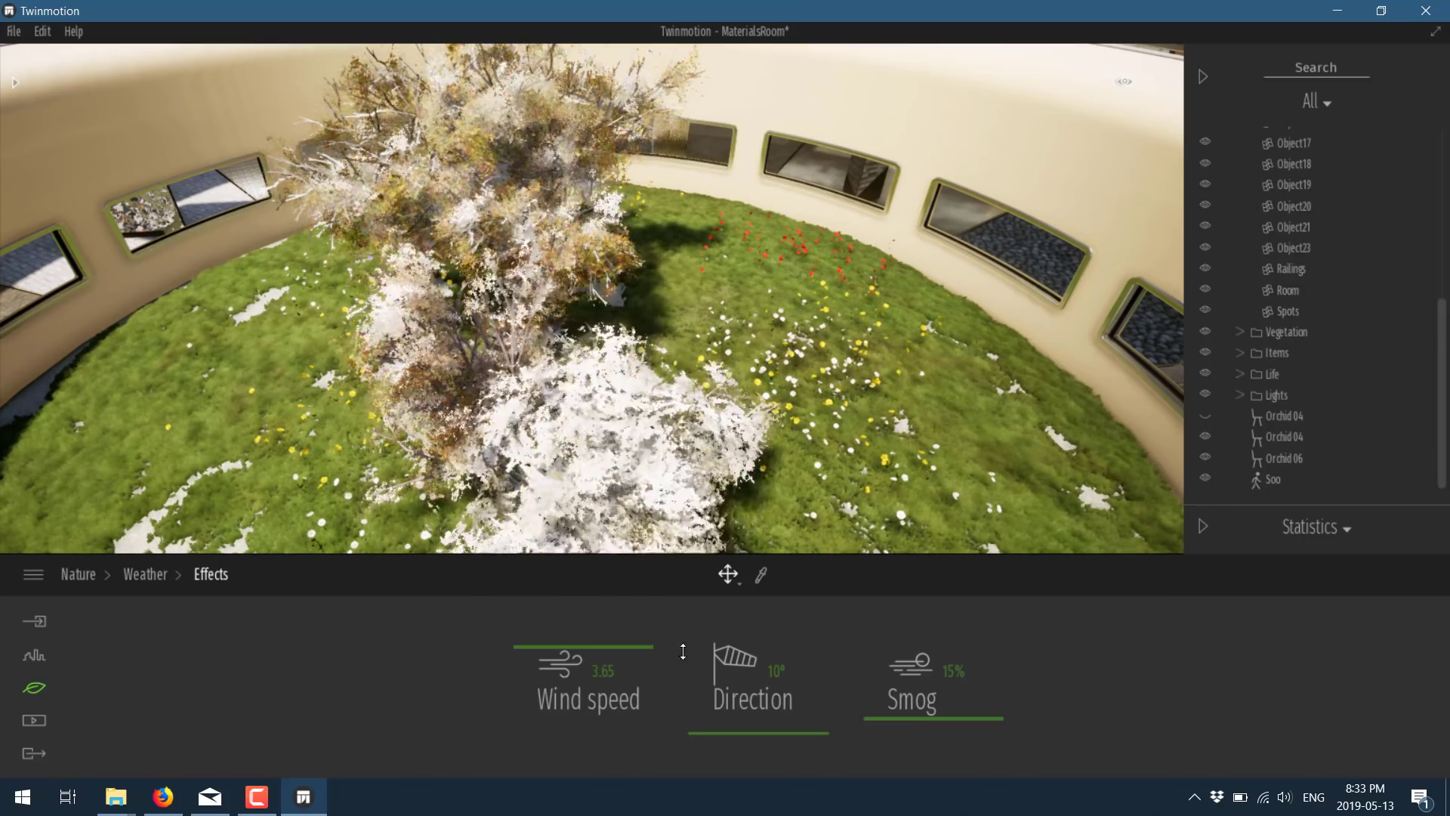
{"action": "left_click_drag", "start_coordinate": [912, 718], "coordinate": [910, 683]}
{"action": "mouse_move", "coordinate": [802, 411]}
{"action": "left_mouse_down"}
{"action": "mouse_move", "coordinate": [778, 423]}
{"action": "mouse_move", "coordinate": [825, 413]}
{"action": "mouse_move", "coordinate": [786, 414]}
{"action": "left_mouse_up"}
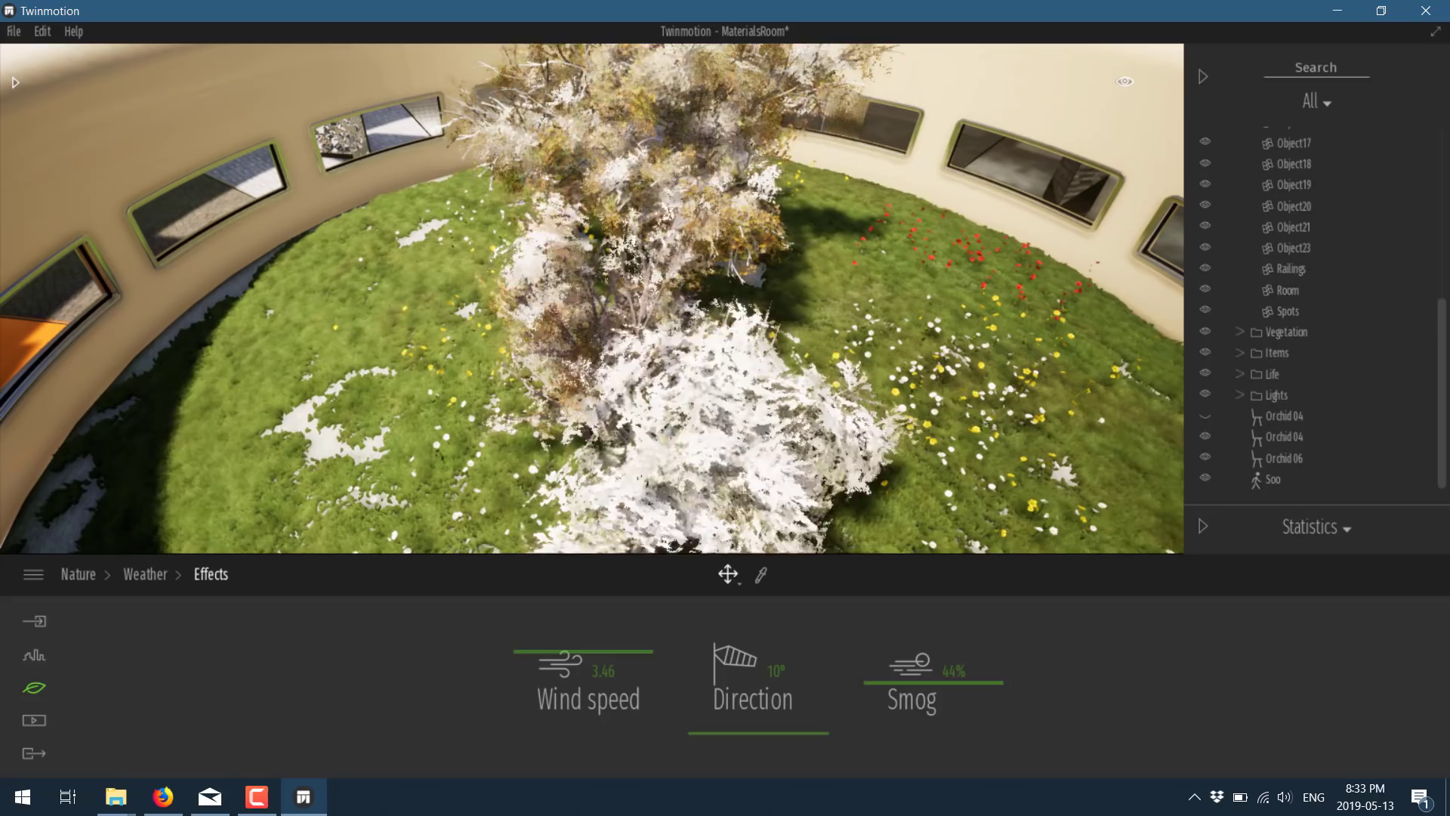
Step: Dismiss the main menu and show the Media panel with Image, Panorama, Video and BIMmotion outputs
{"action": "left_click", "coordinate": [33, 575]}
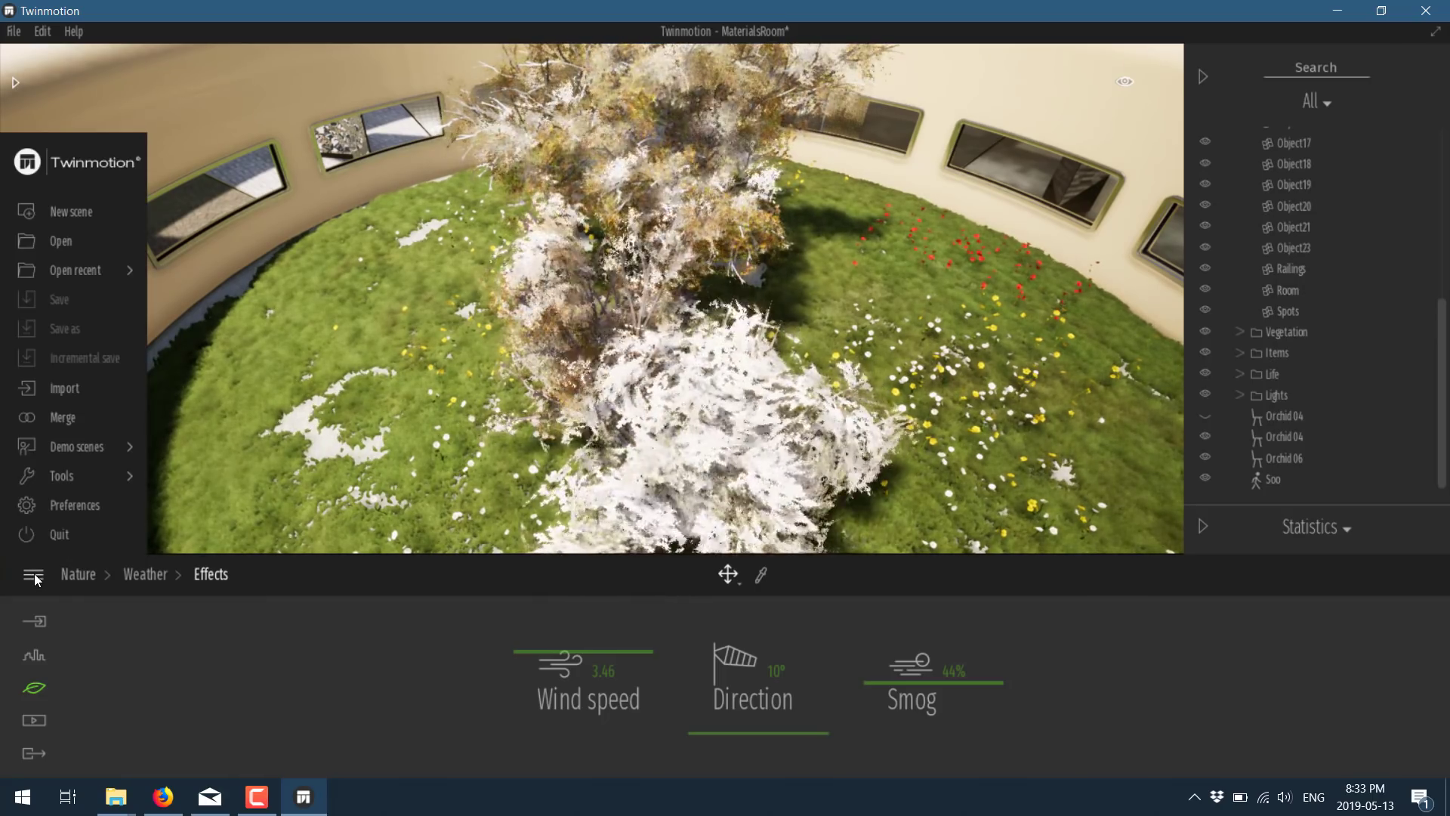
{"action": "mouse_move", "coordinate": [65, 483]}
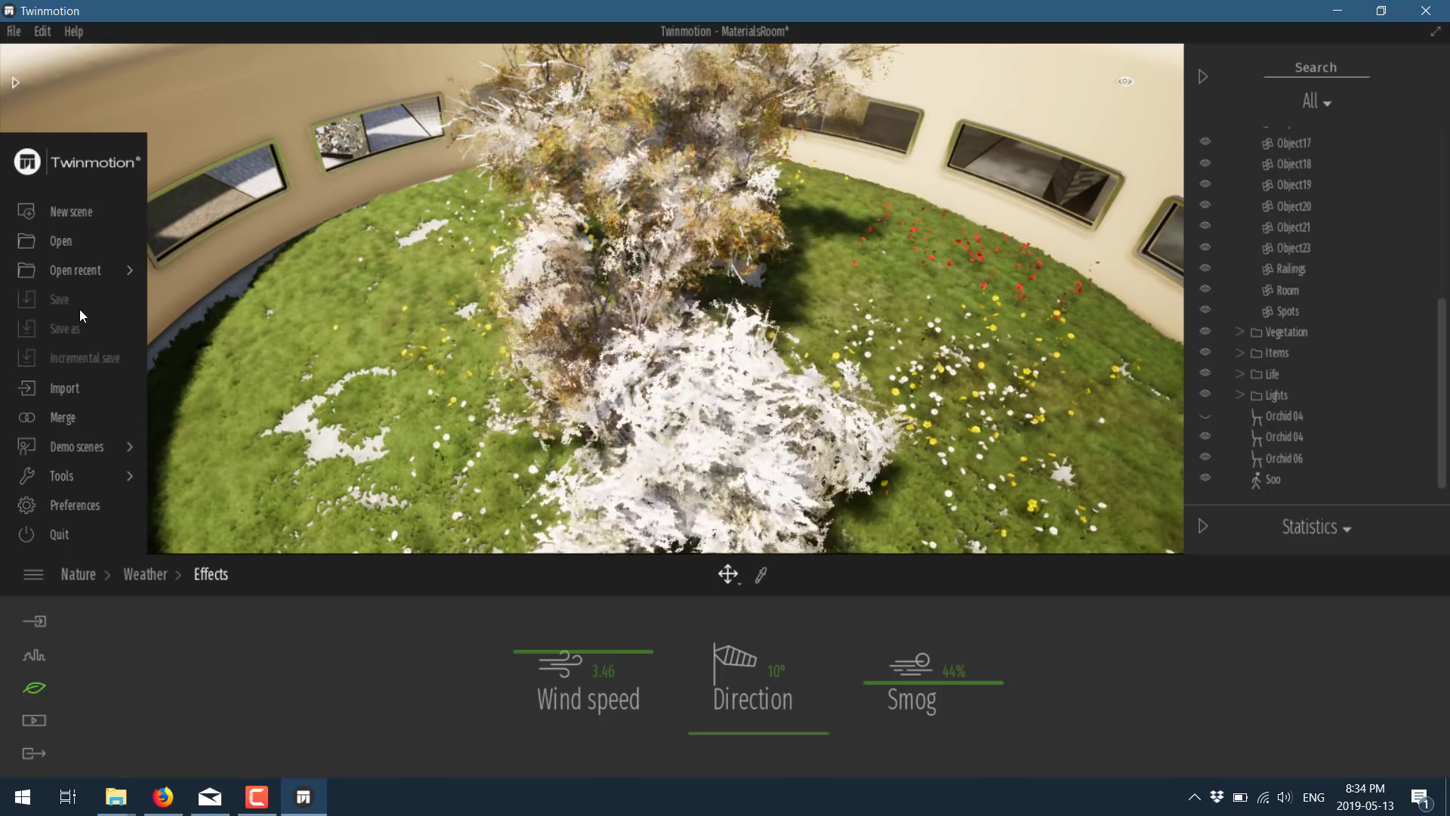
{"action": "left_click", "coordinate": [269, 683]}
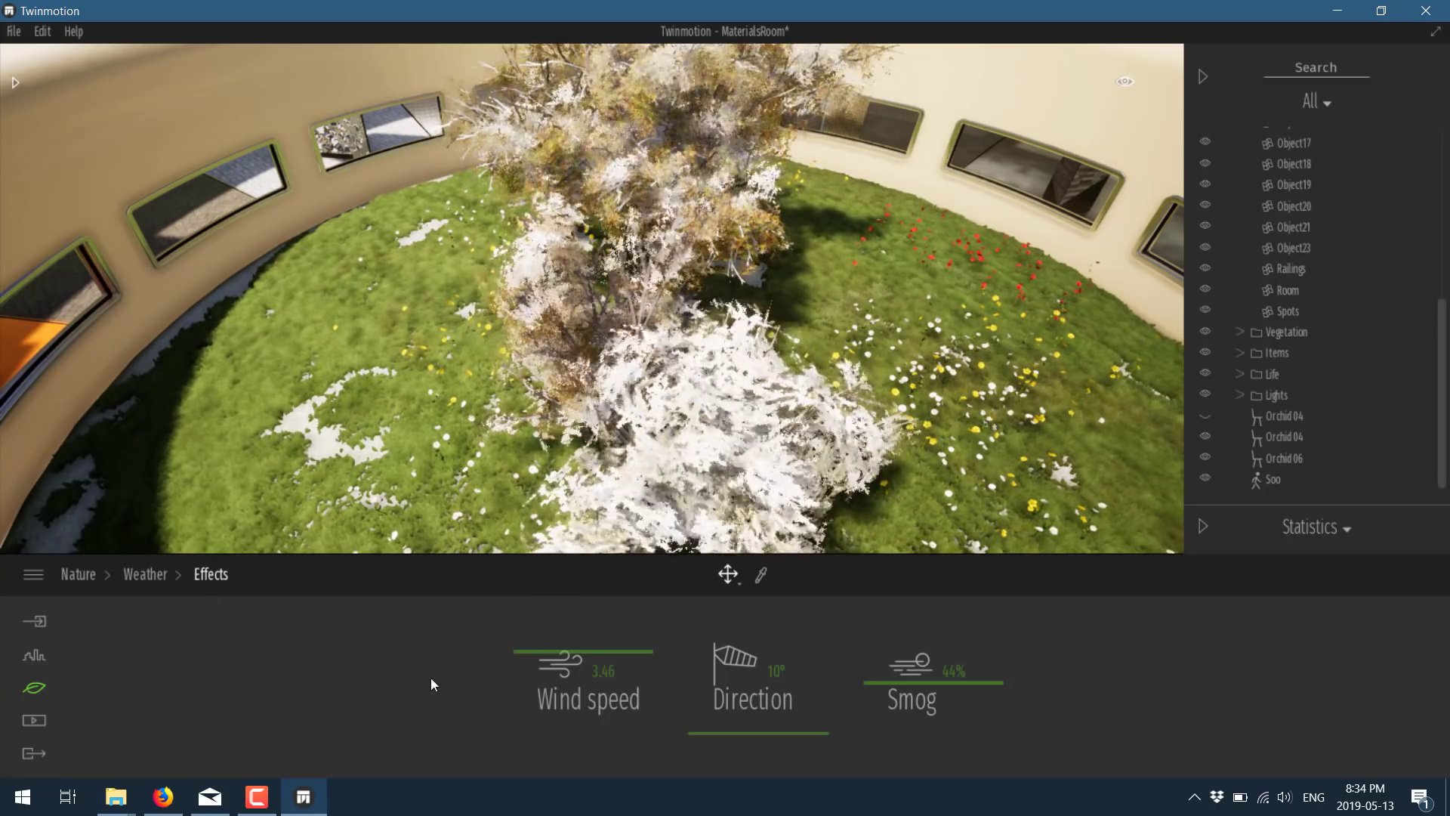
{"action": "left_click", "coordinate": [43, 721]}
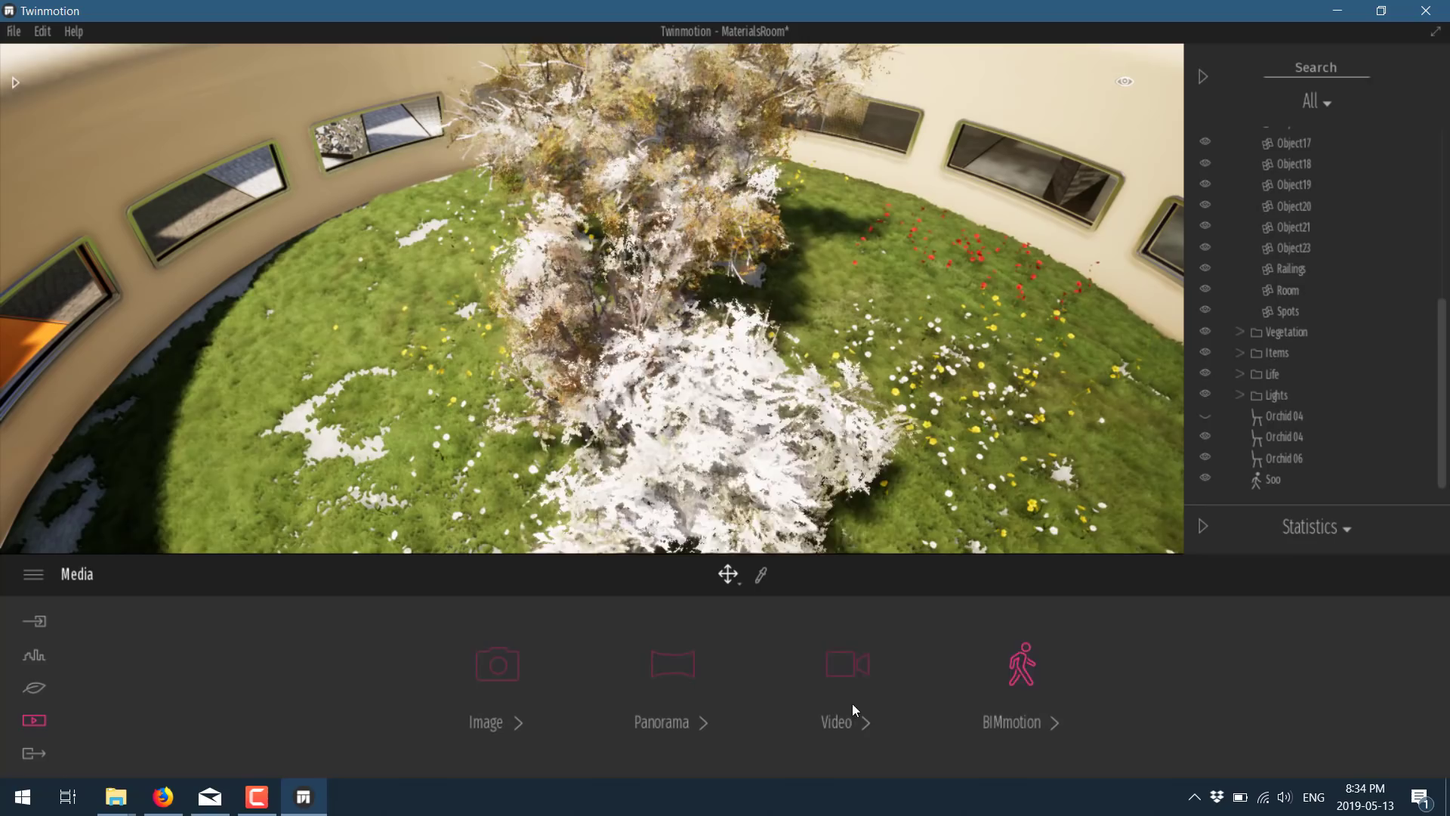
Step: Enable the ocean and set its water height to -5m around the MaterialsRoom scene
{"action": "left_click", "coordinate": [34, 687]}
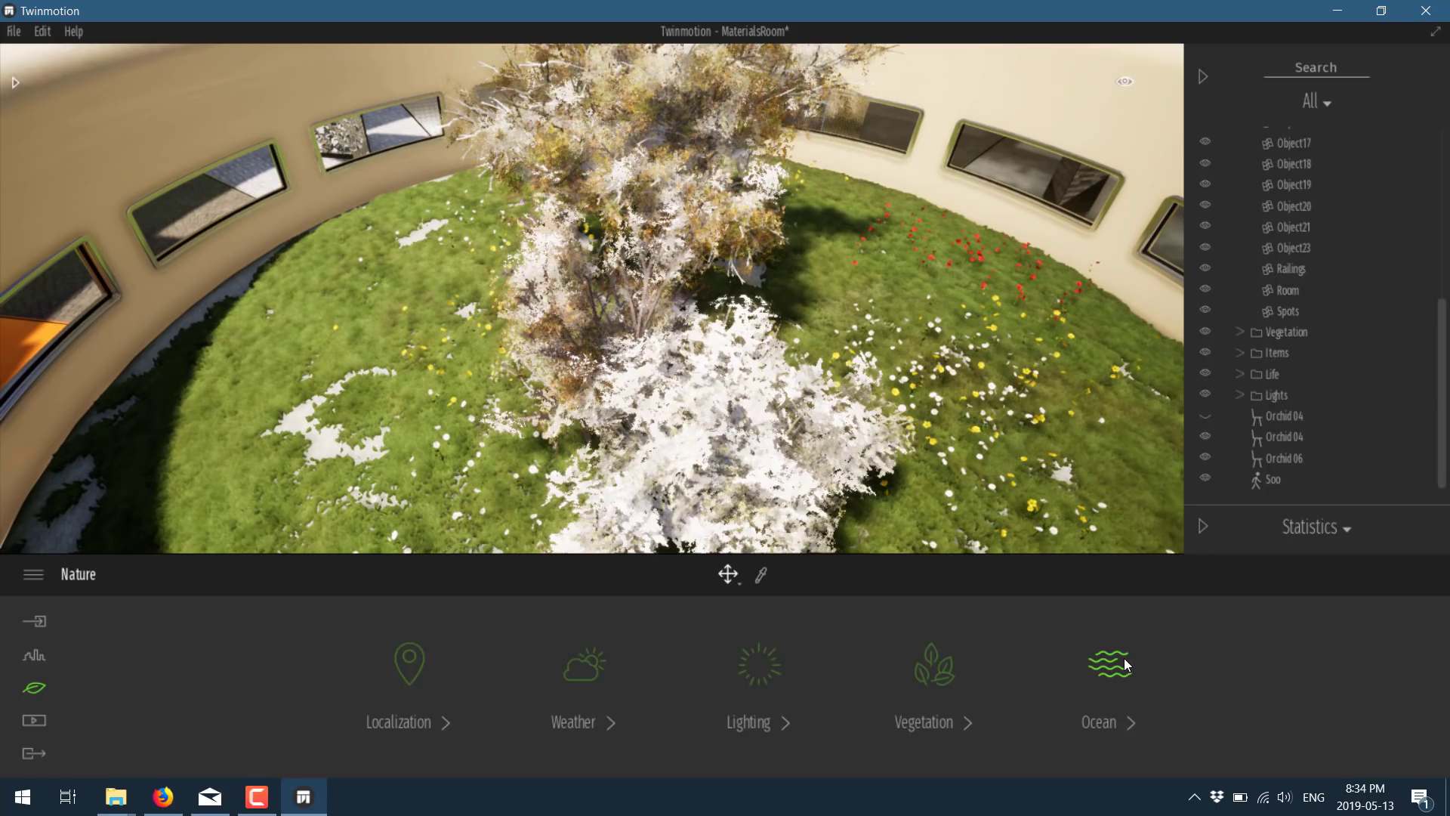
{"action": "left_click", "coordinate": [1125, 663]}
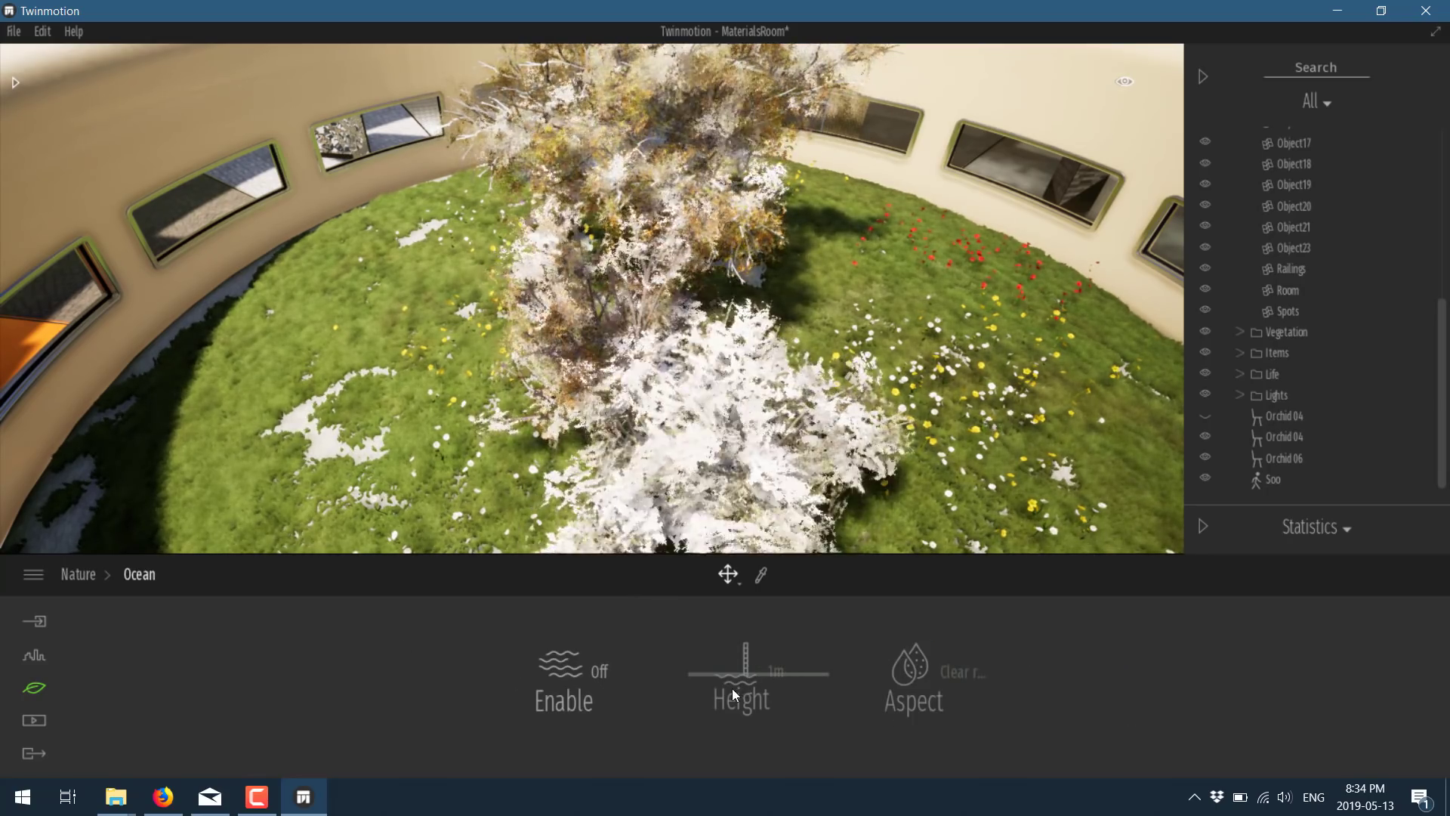
{"action": "left_click", "coordinate": [557, 669]}
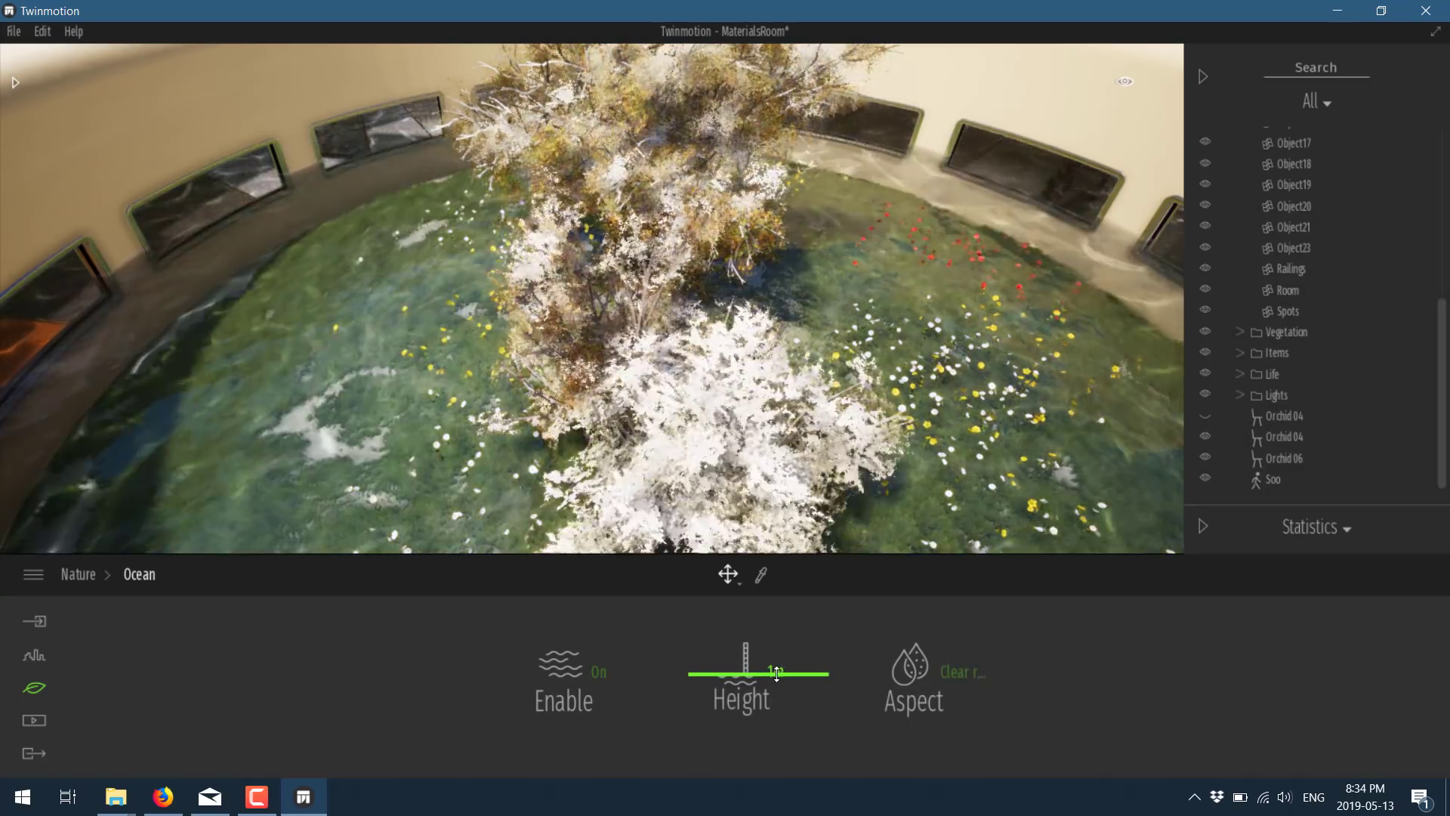
{"action": "left_click_drag", "start_coordinate": [777, 674], "coordinate": [802, 673]}
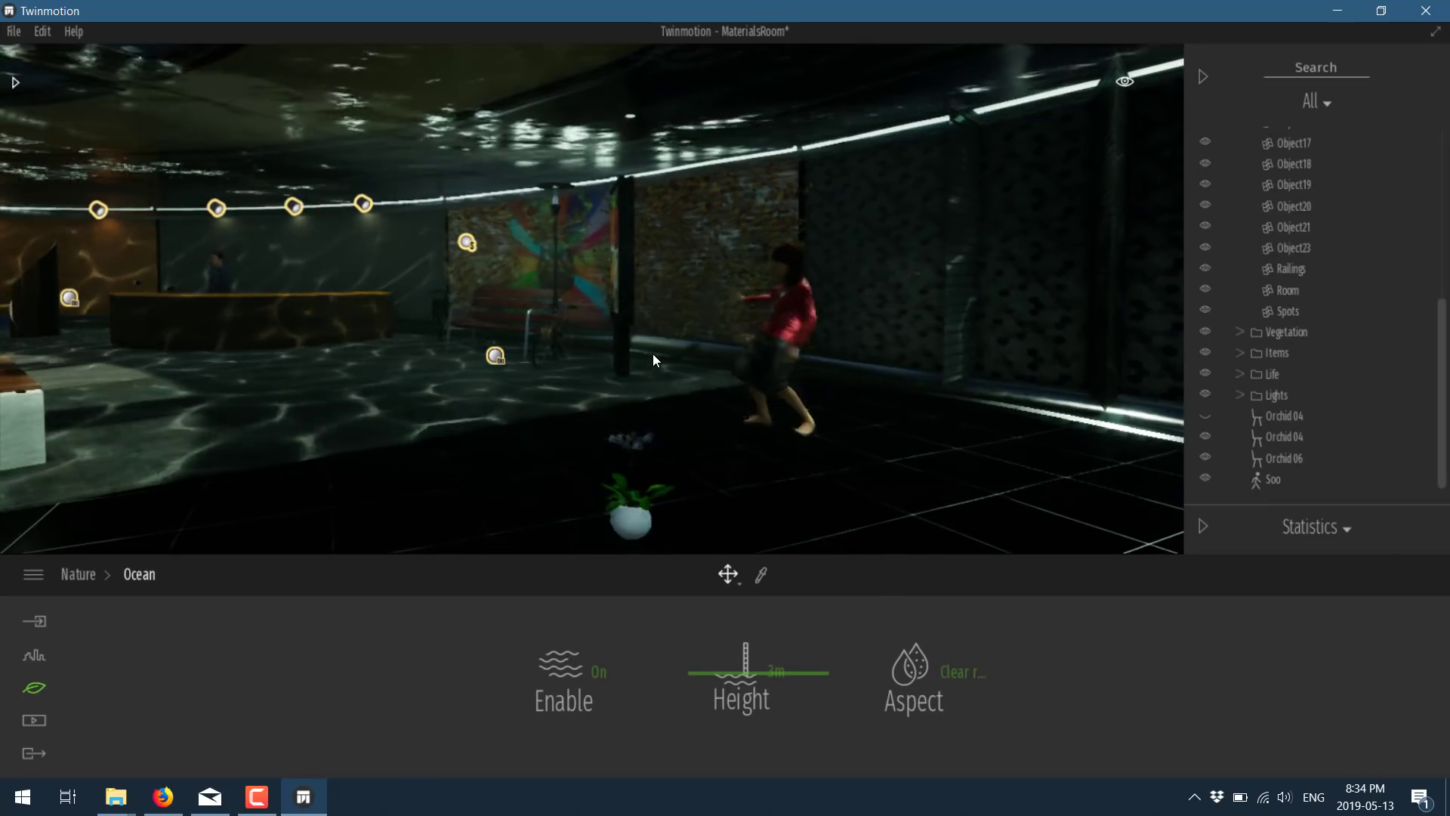
{"action": "left_click_drag", "start_coordinate": [652, 353], "coordinate": [636, 591]}
{"action": "left_click_drag", "start_coordinate": [743, 677], "coordinate": [702, 678]}
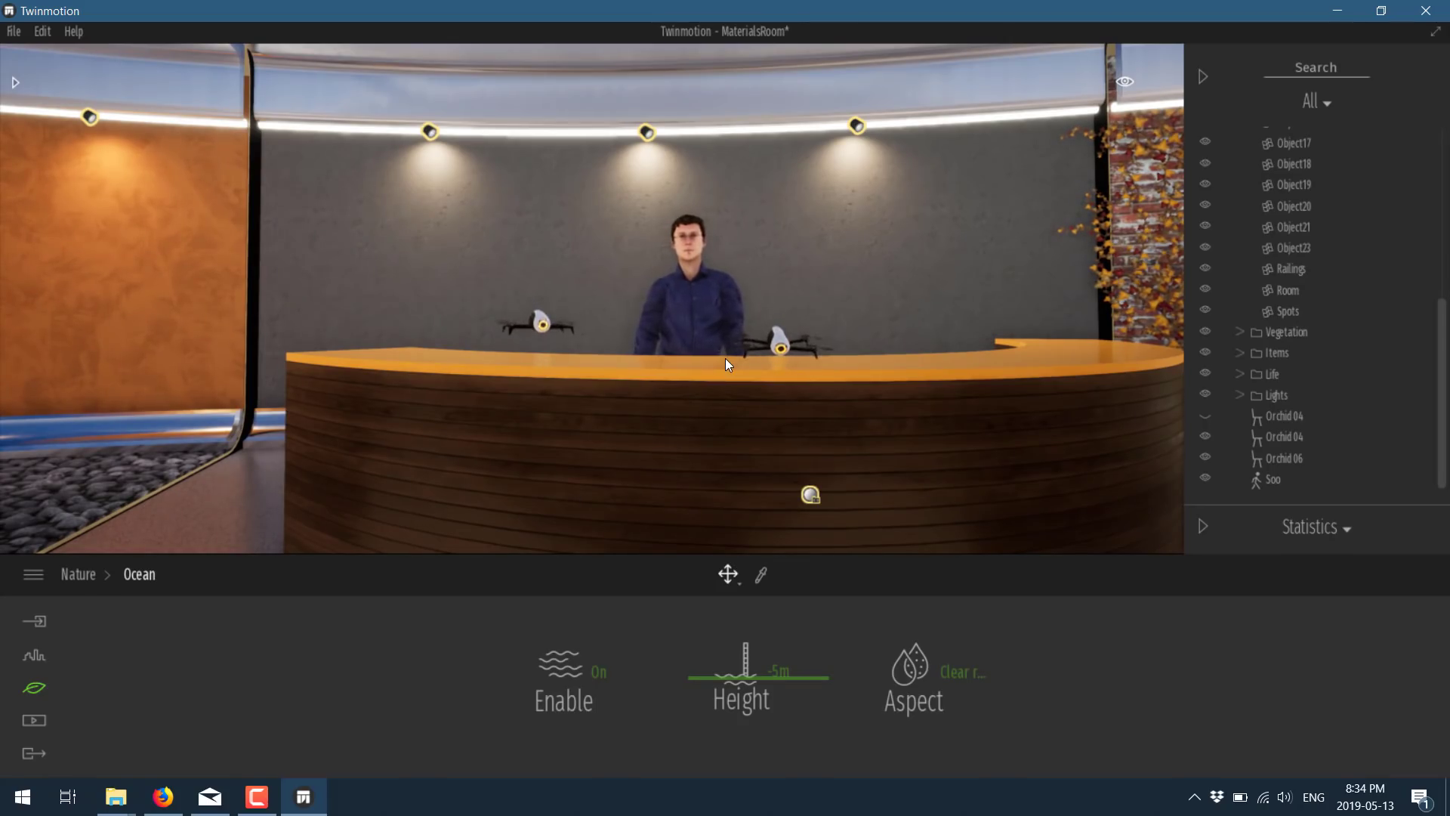
Step: Read the Epic–Twinmotion blog article in Firefox and highlight its free-until-November-2019 sentence
{"action": "left_click", "coordinate": [164, 797]}
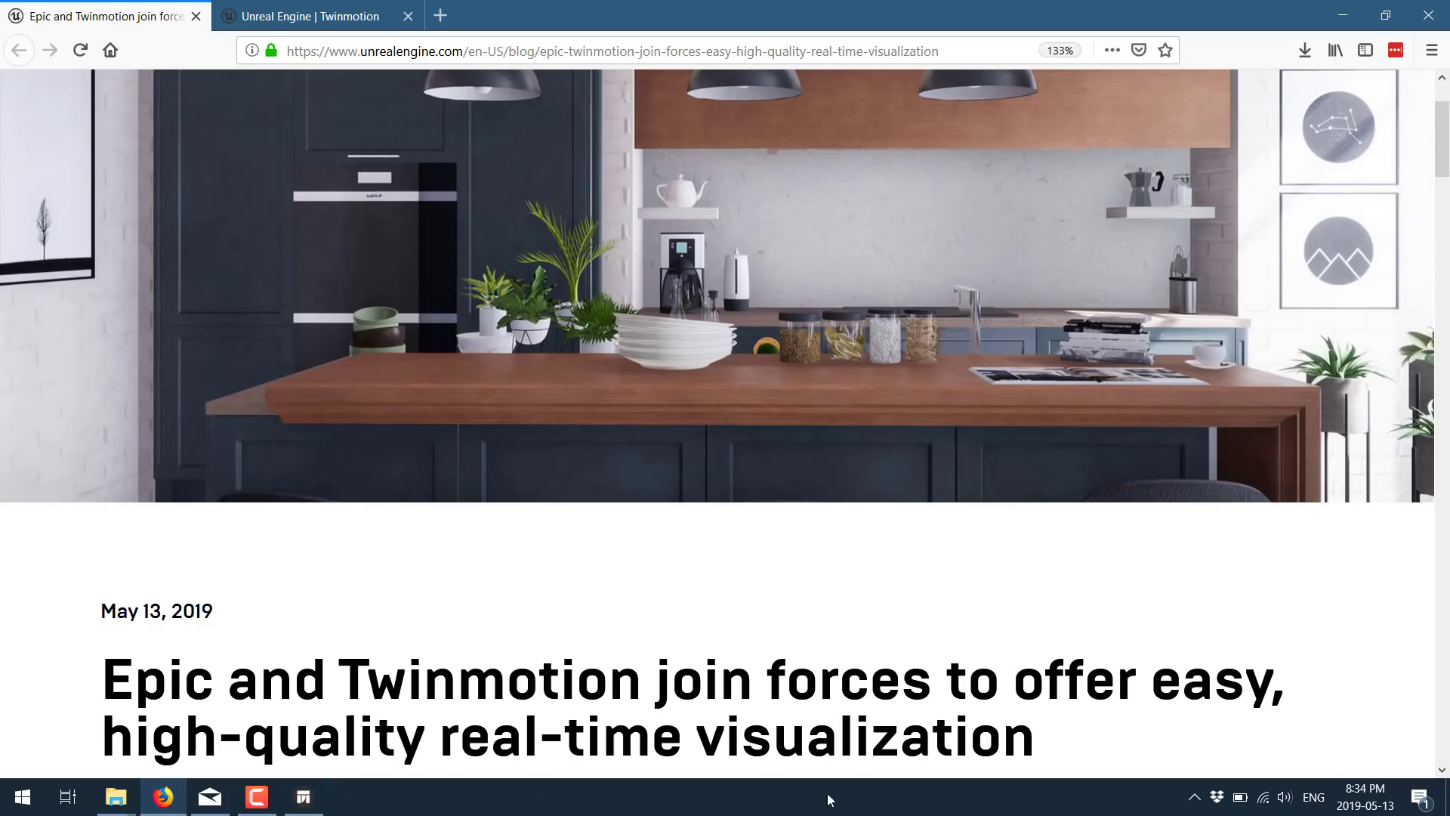
{"action": "scroll", "coordinate": [820, 646], "scroll_direction": "down", "scroll_amount": 10}
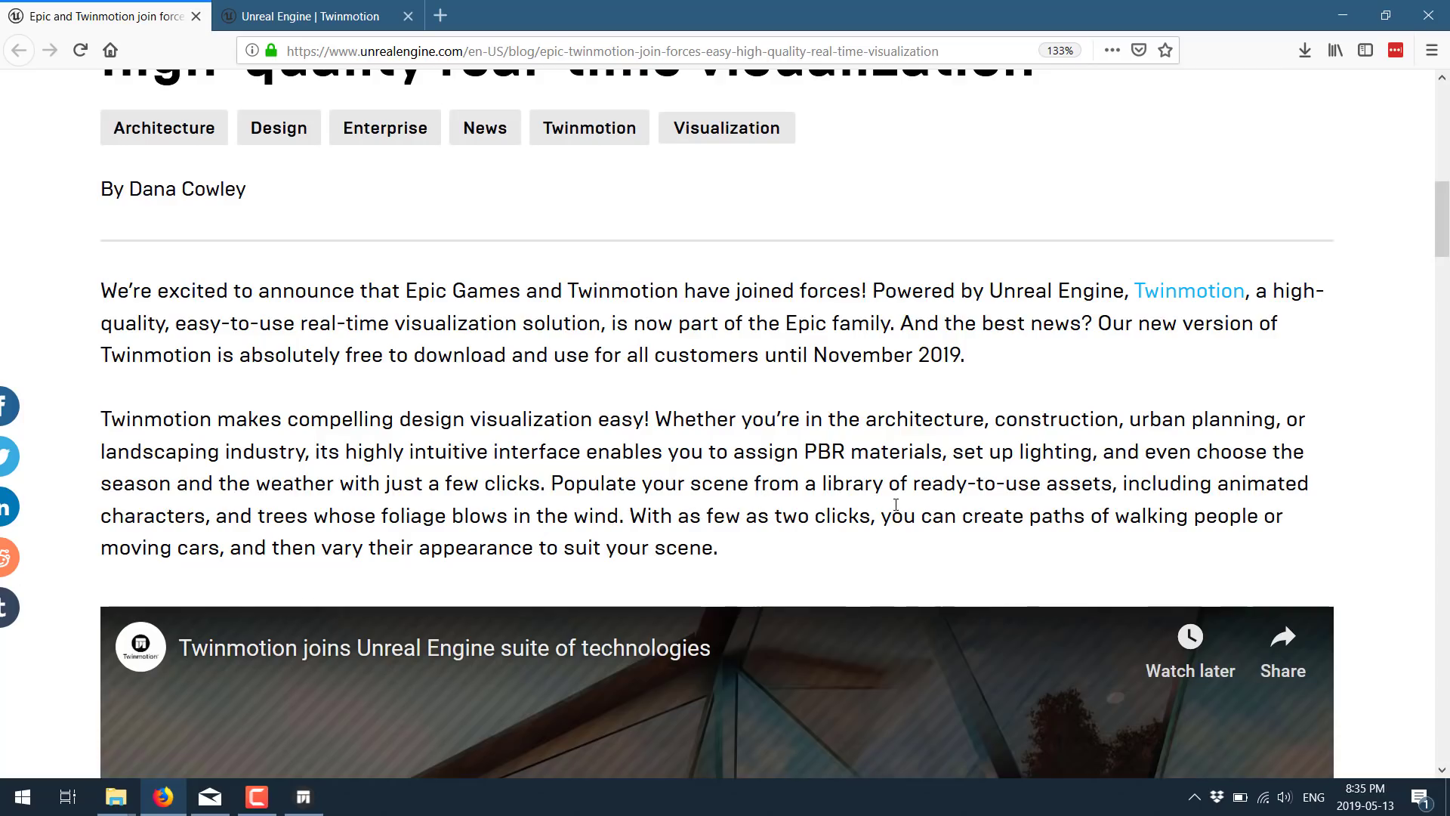
{"action": "scroll", "coordinate": [898, 502], "scroll_direction": "down", "scroll_amount": 15}
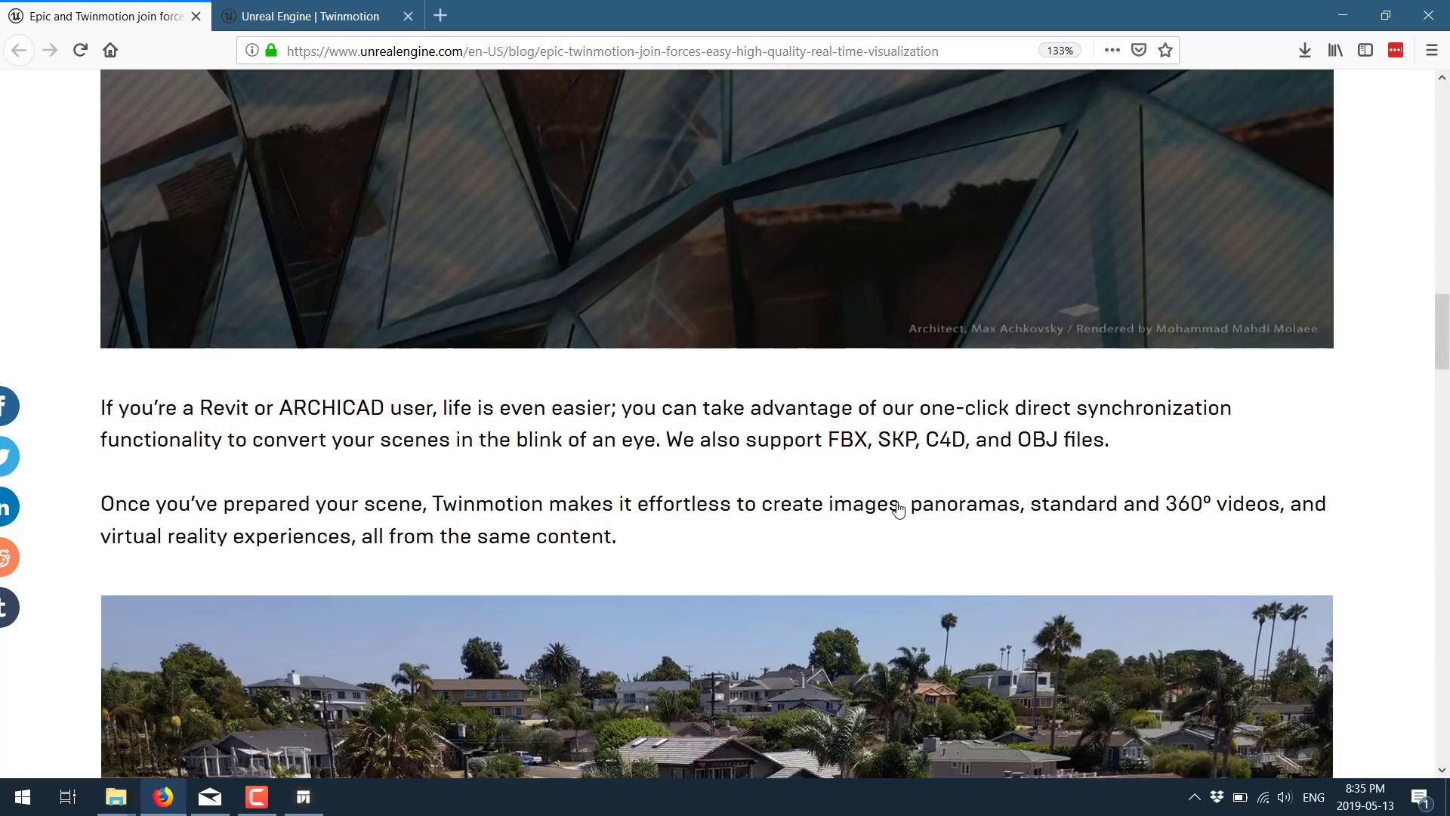
{"action": "scroll", "coordinate": [898, 509], "scroll_direction": "down", "scroll_amount": 10}
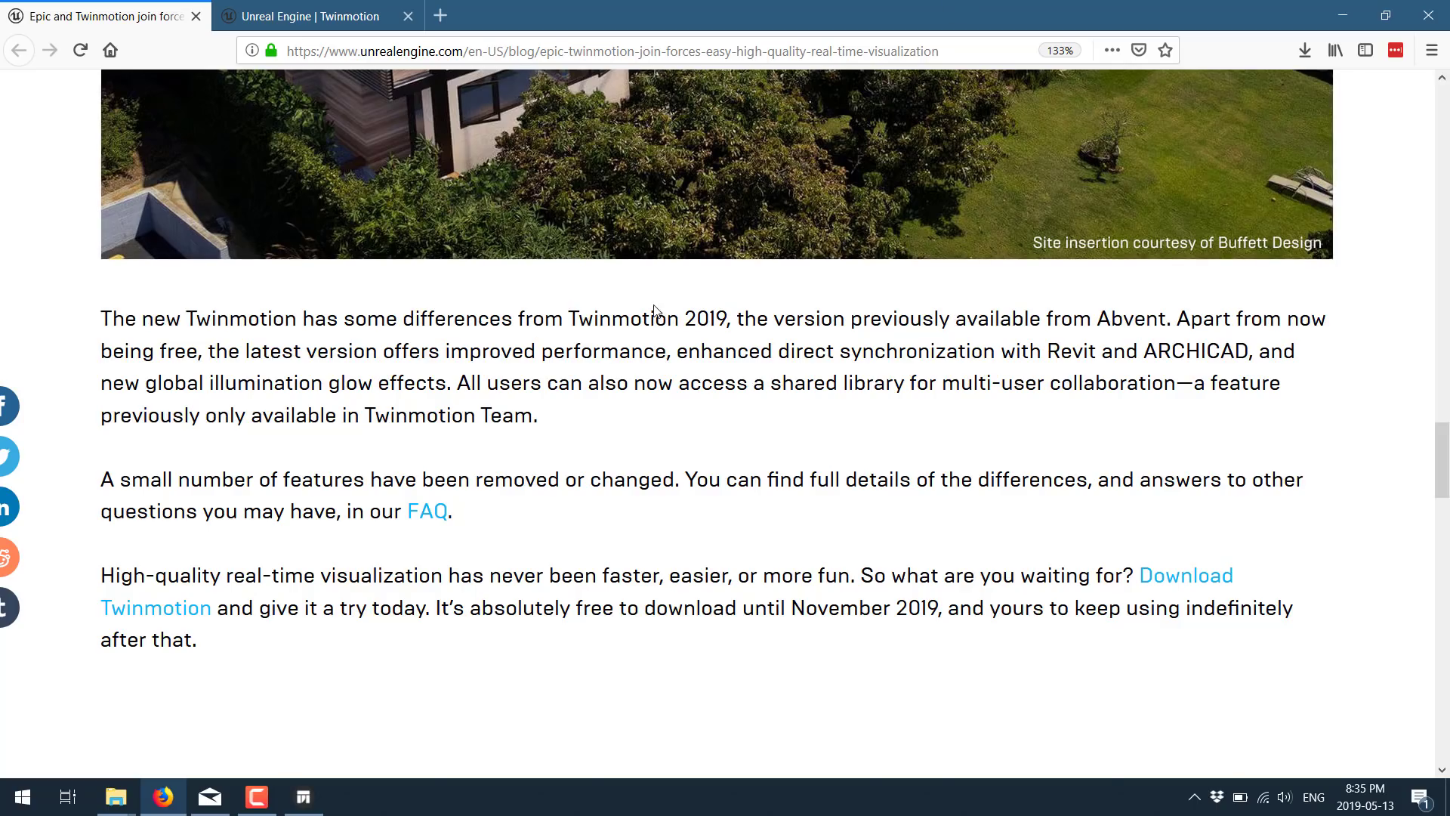
{"action": "scroll", "coordinate": [654, 309], "scroll_direction": "down", "scroll_amount": 2}
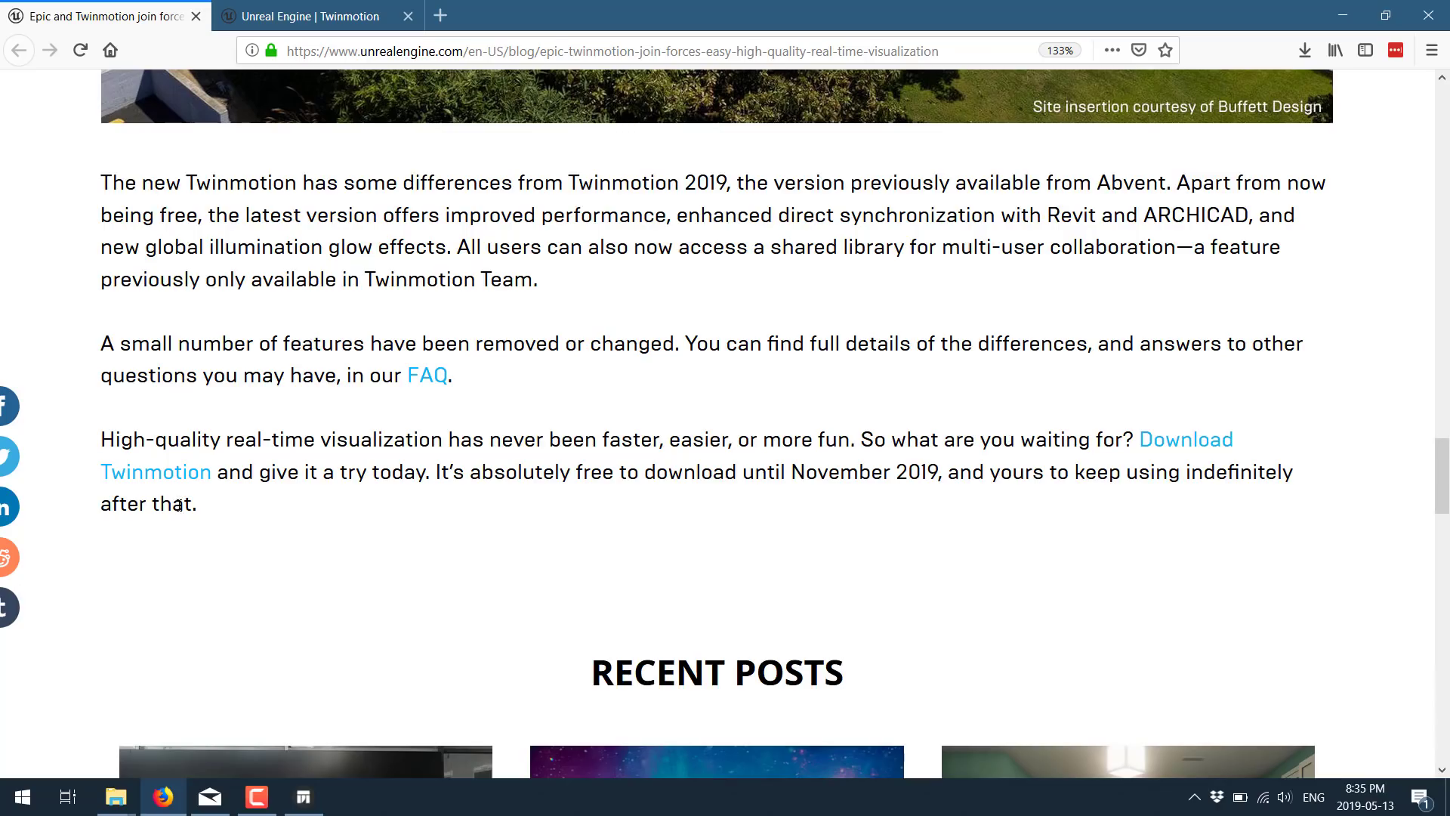
{"action": "left_click_drag", "start_coordinate": [320, 508], "coordinate": [426, 474]}
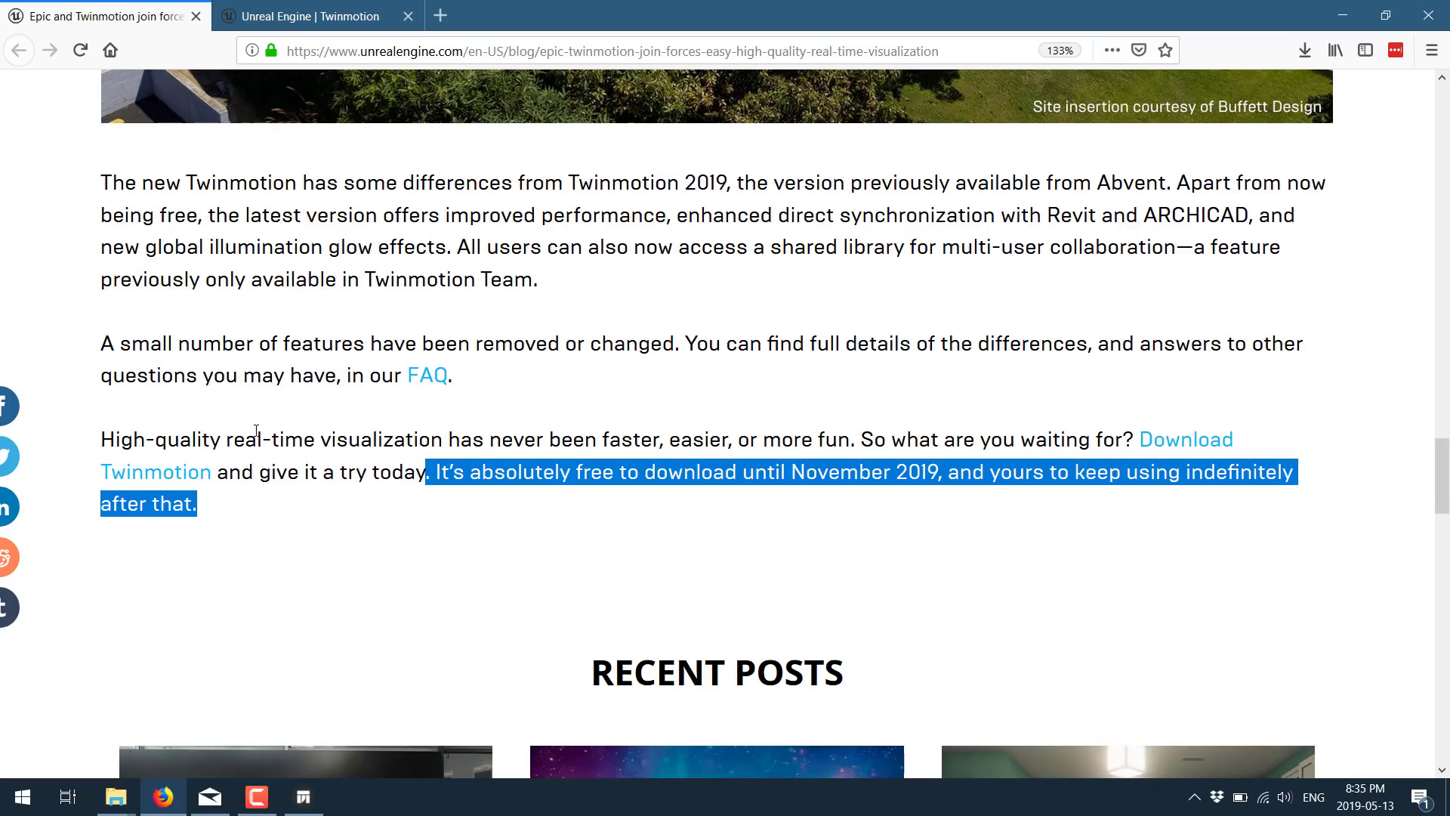
Step: Browse the Twinmotion product page's feature sections, then bring the Epic Games launcher forward
{"action": "key", "text": "ctrl+Tab"}
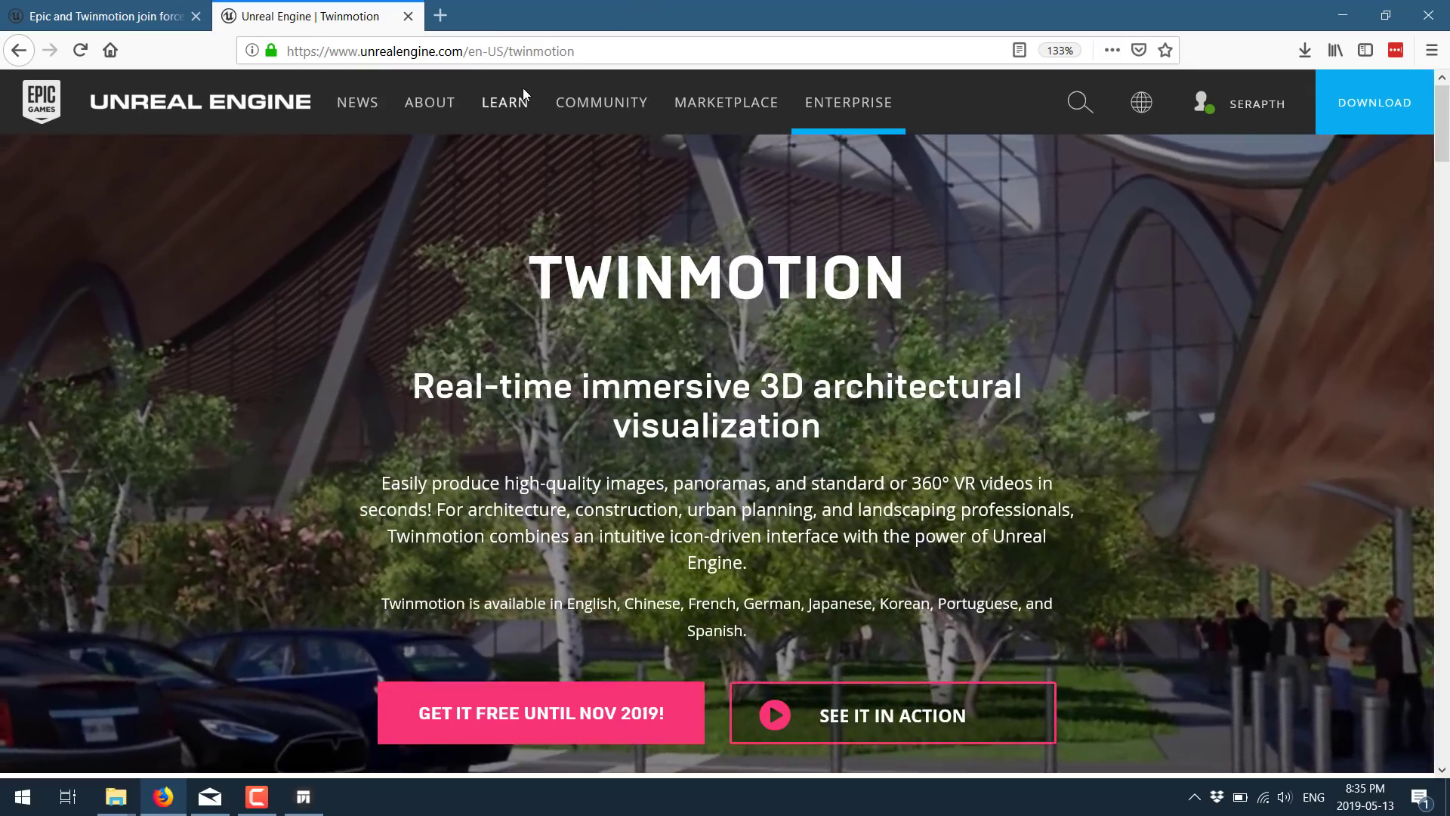
{"action": "mouse_move", "coordinate": [523, 88]}
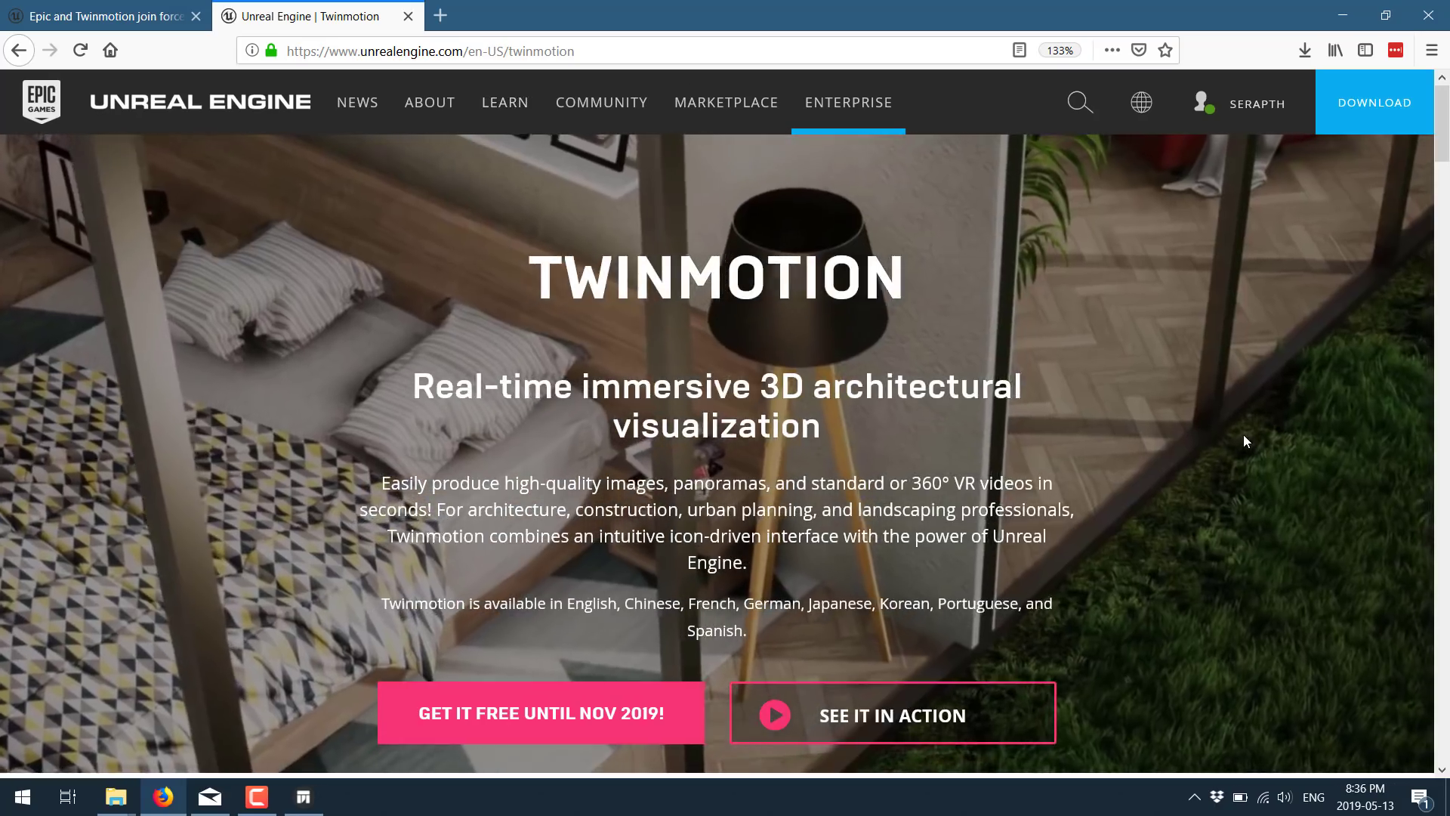
{"action": "scroll", "coordinate": [996, 443], "scroll_direction": "down", "scroll_amount": 10}
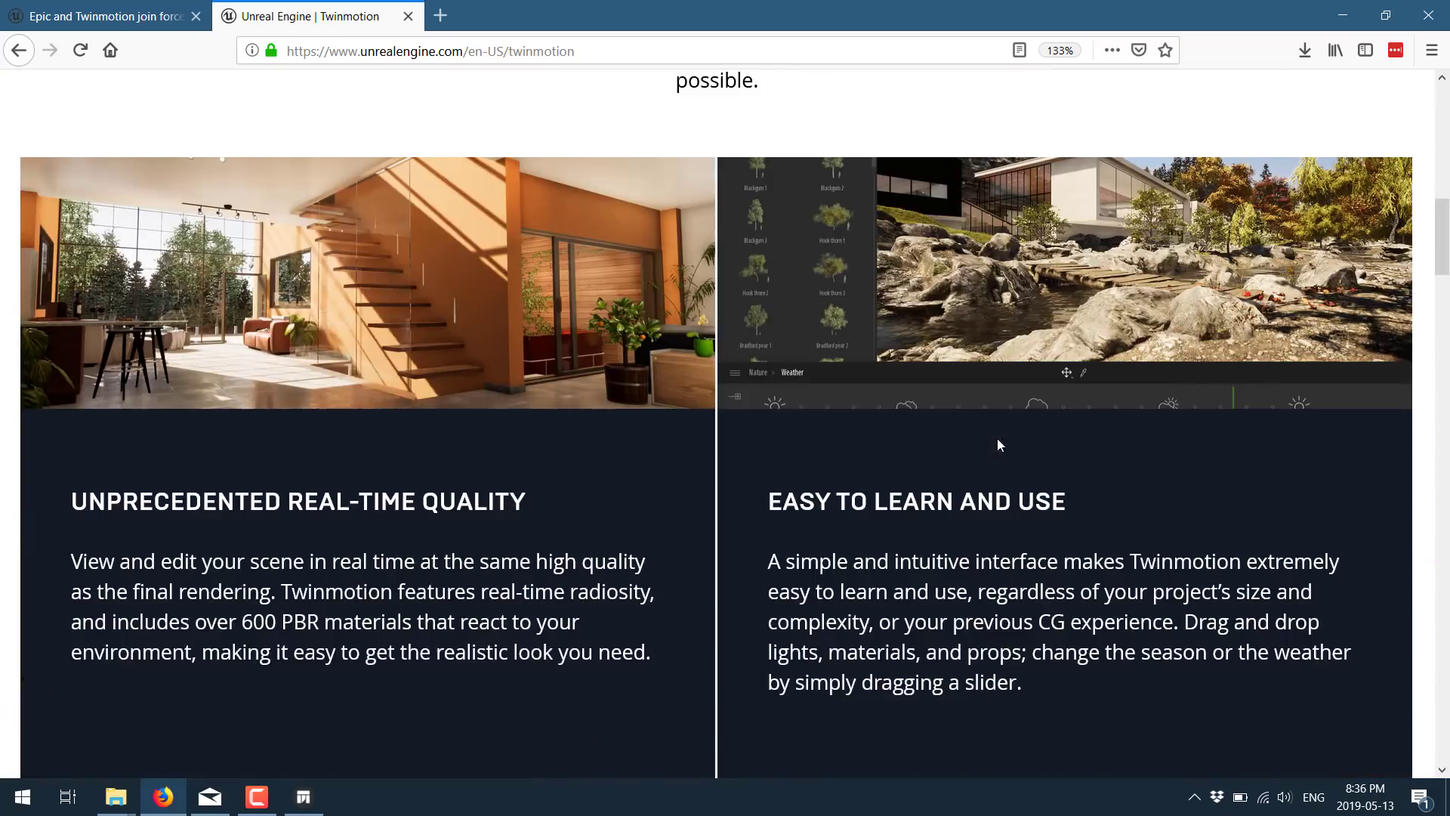
{"action": "scroll", "coordinate": [999, 444], "scroll_direction": "down", "scroll_amount": 10}
{"action": "scroll", "coordinate": [997, 444], "scroll_direction": "down", "scroll_amount": 10}
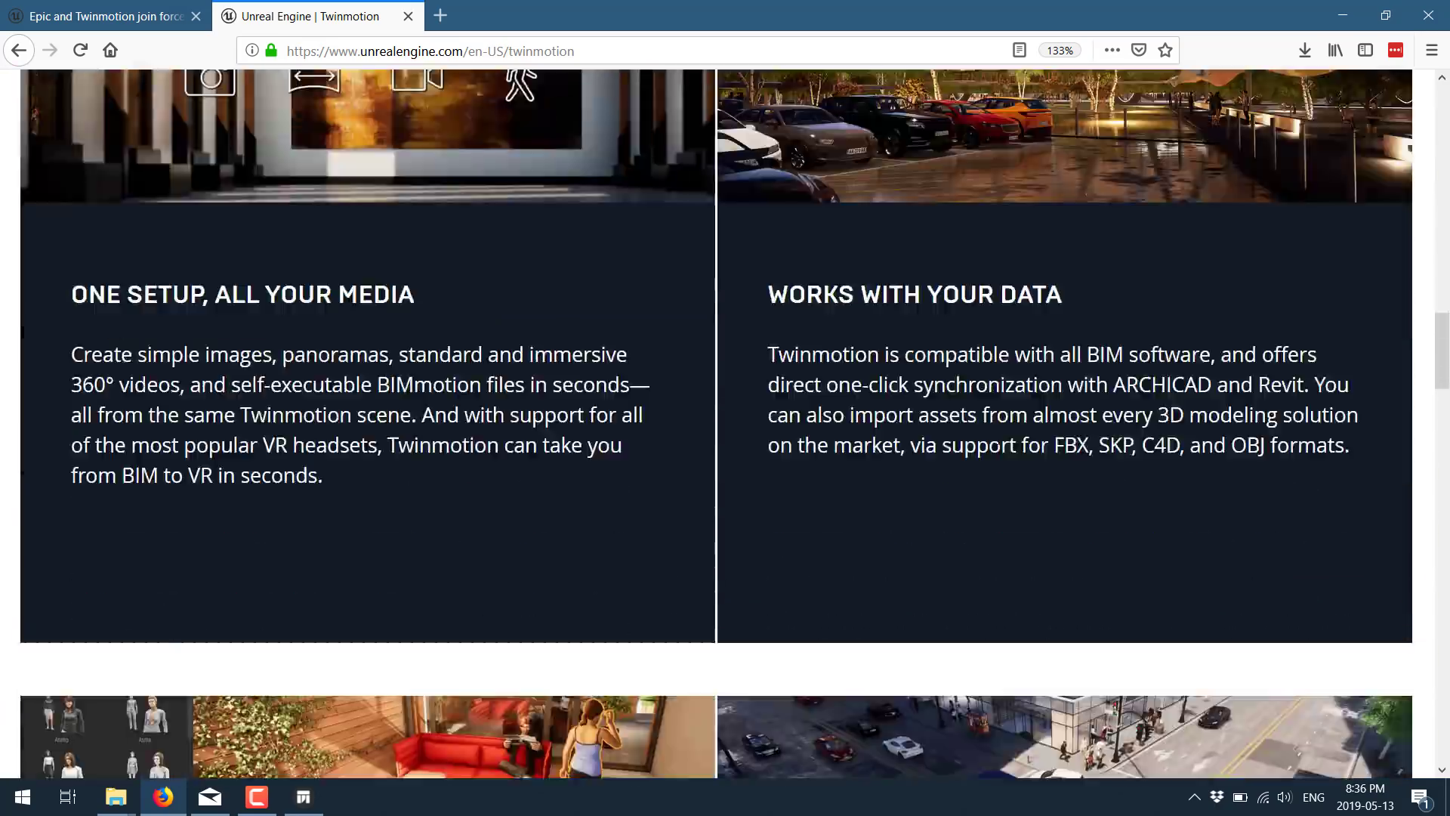
{"action": "scroll", "coordinate": [998, 445], "scroll_direction": "down", "scroll_amount": 10}
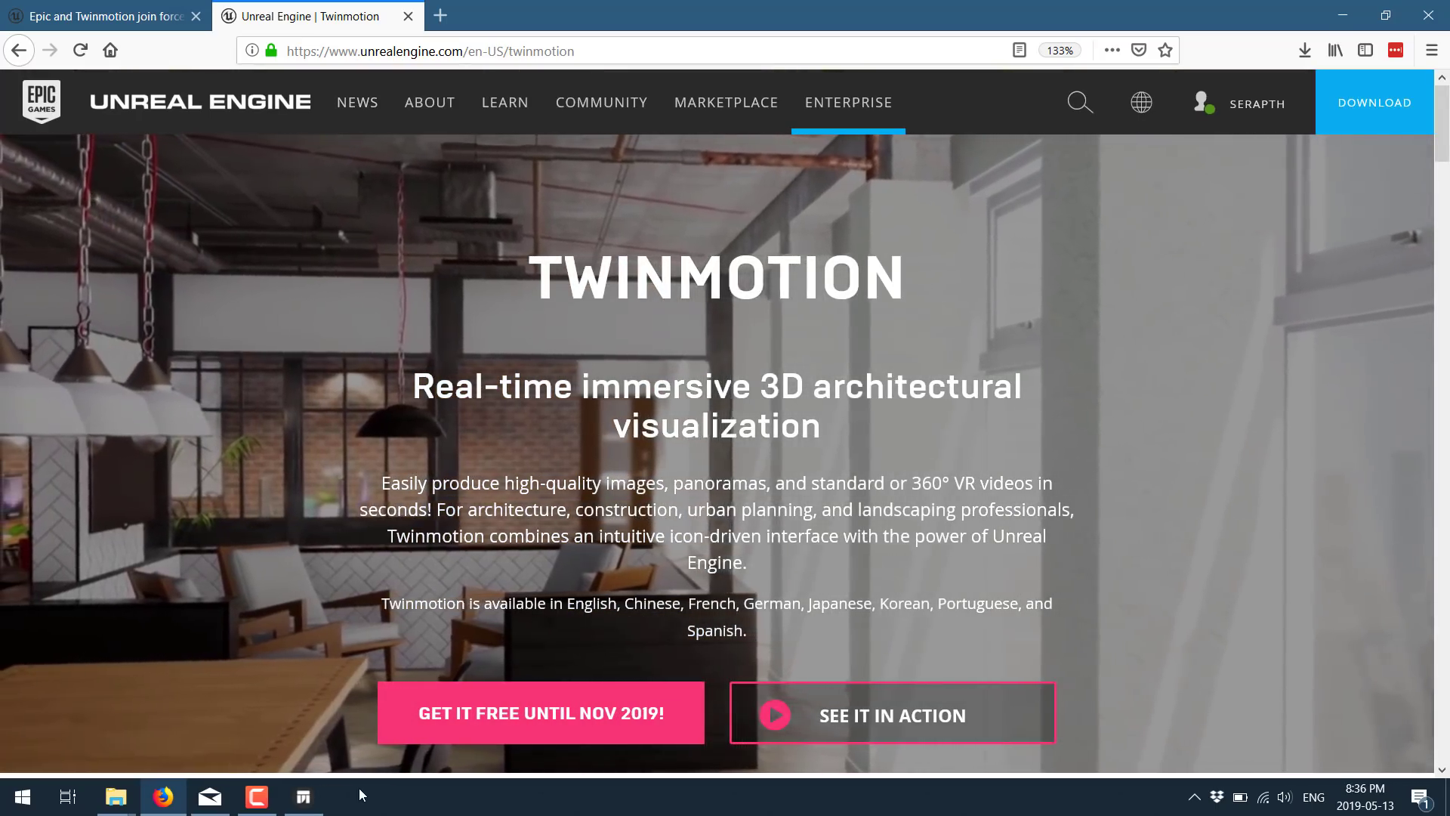
{"action": "mouse_move", "coordinate": [294, 803]}
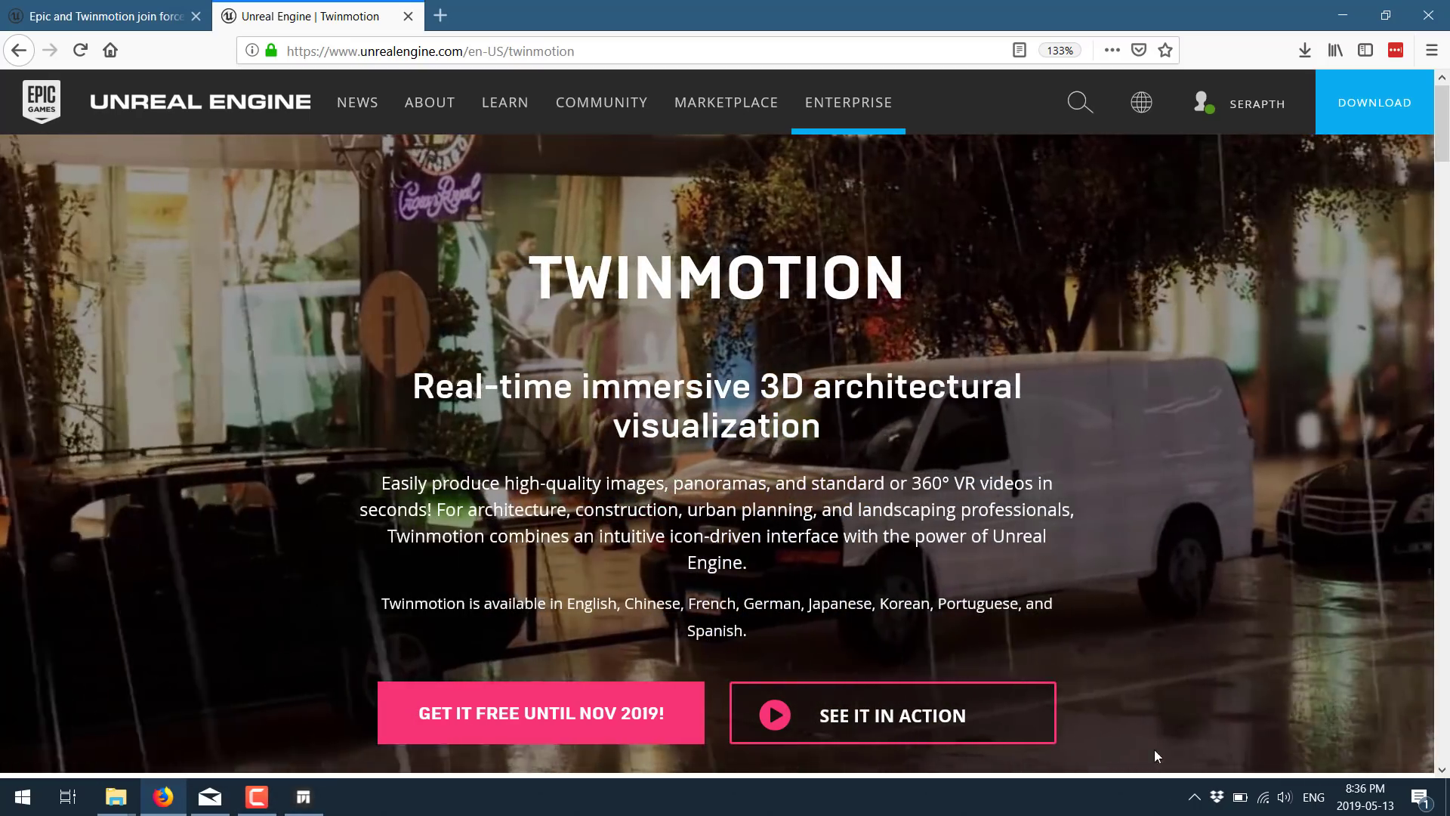
{"action": "left_click", "coordinate": [1194, 797]}
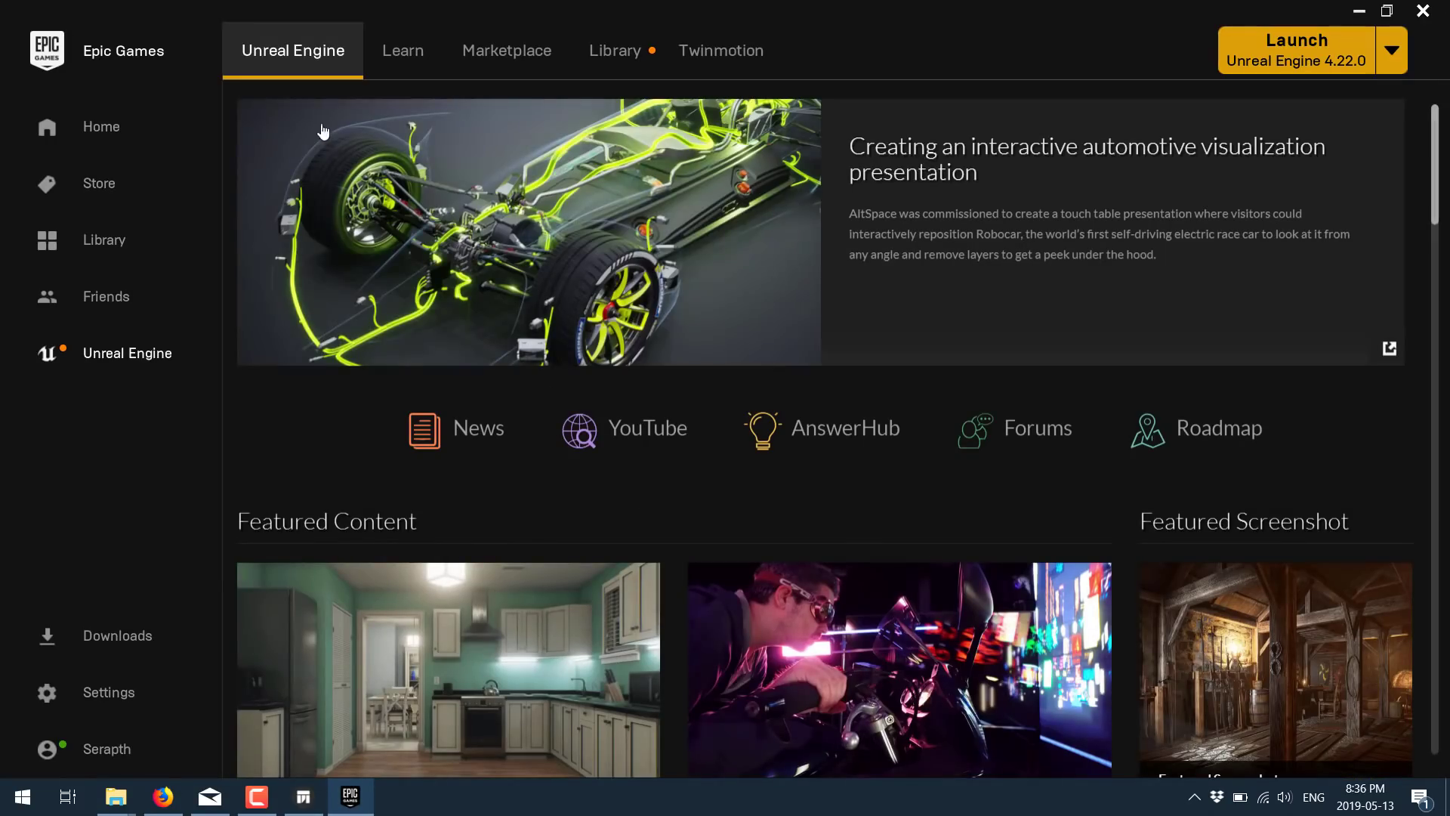
Step: Show the launcher Library, listing the Bowling, CSharp and CSharpYouTube projects and Unreal Studio Beta
{"action": "scroll", "coordinate": [531, 380], "scroll_direction": "down", "scroll_amount": 5}
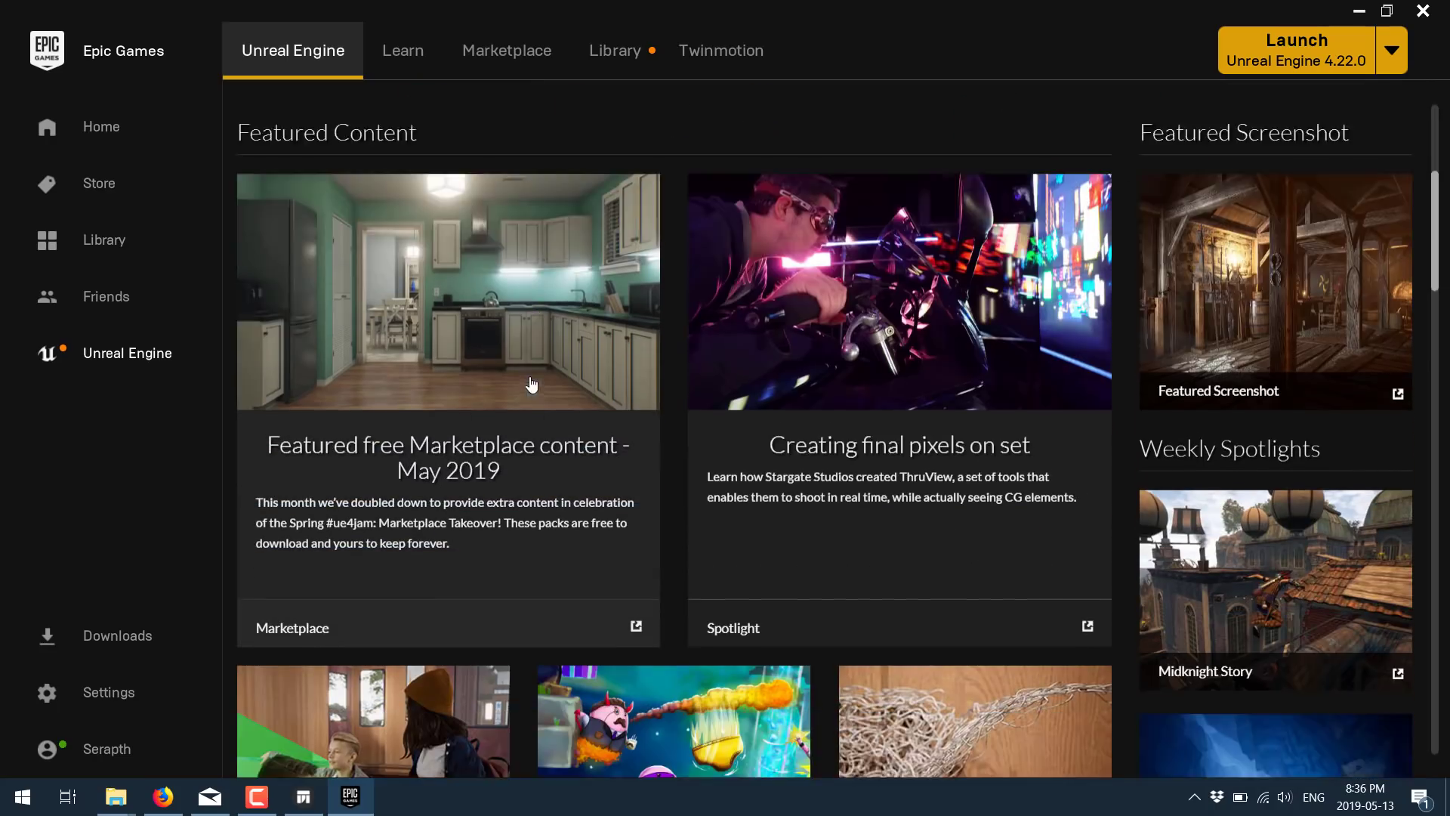
{"action": "scroll", "coordinate": [531, 378], "scroll_direction": "down", "scroll_amount": 10}
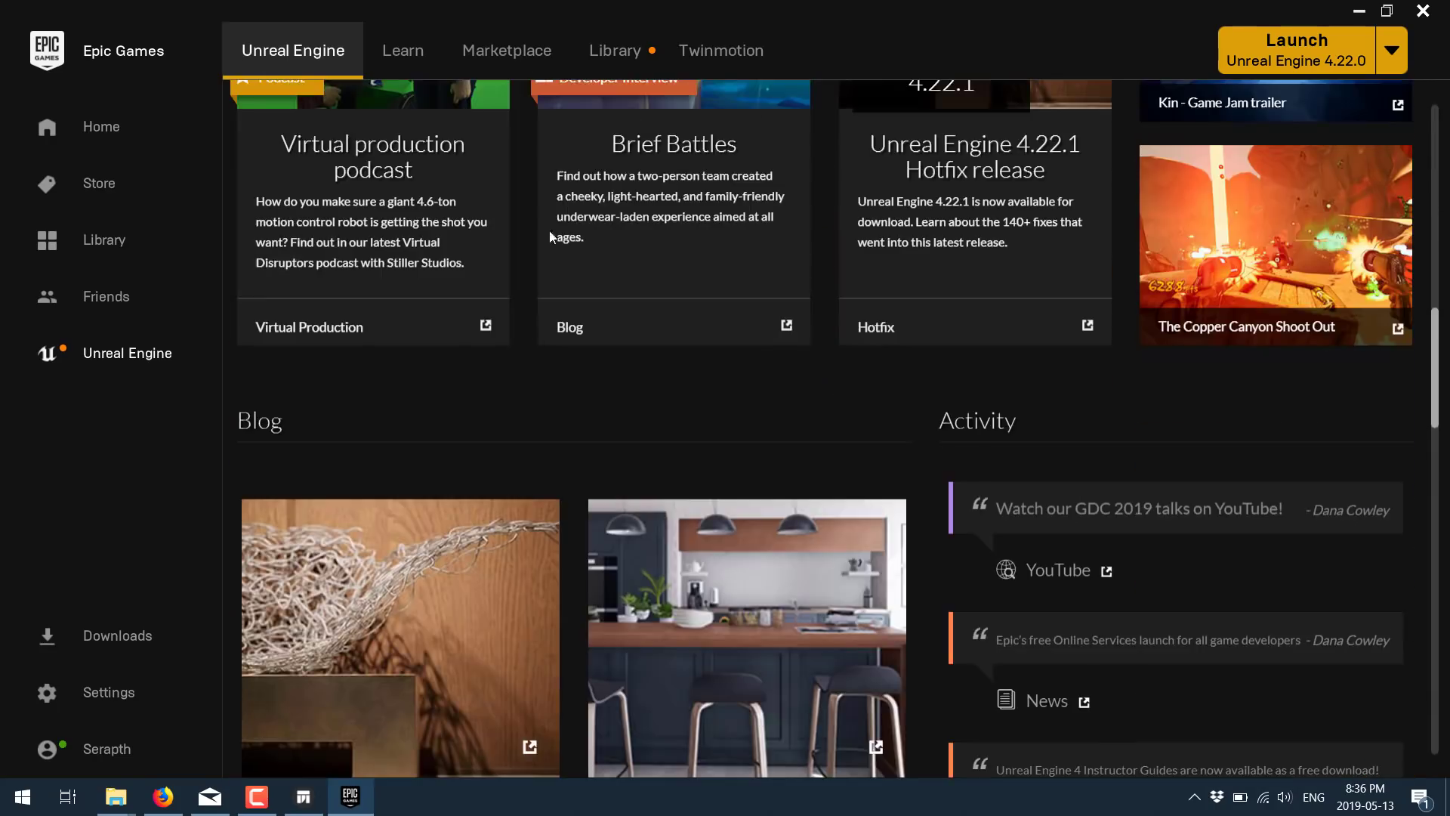
{"action": "left_click", "coordinate": [615, 53]}
{"action": "scroll", "coordinate": [552, 435], "scroll_direction": "down", "scroll_amount": 2}
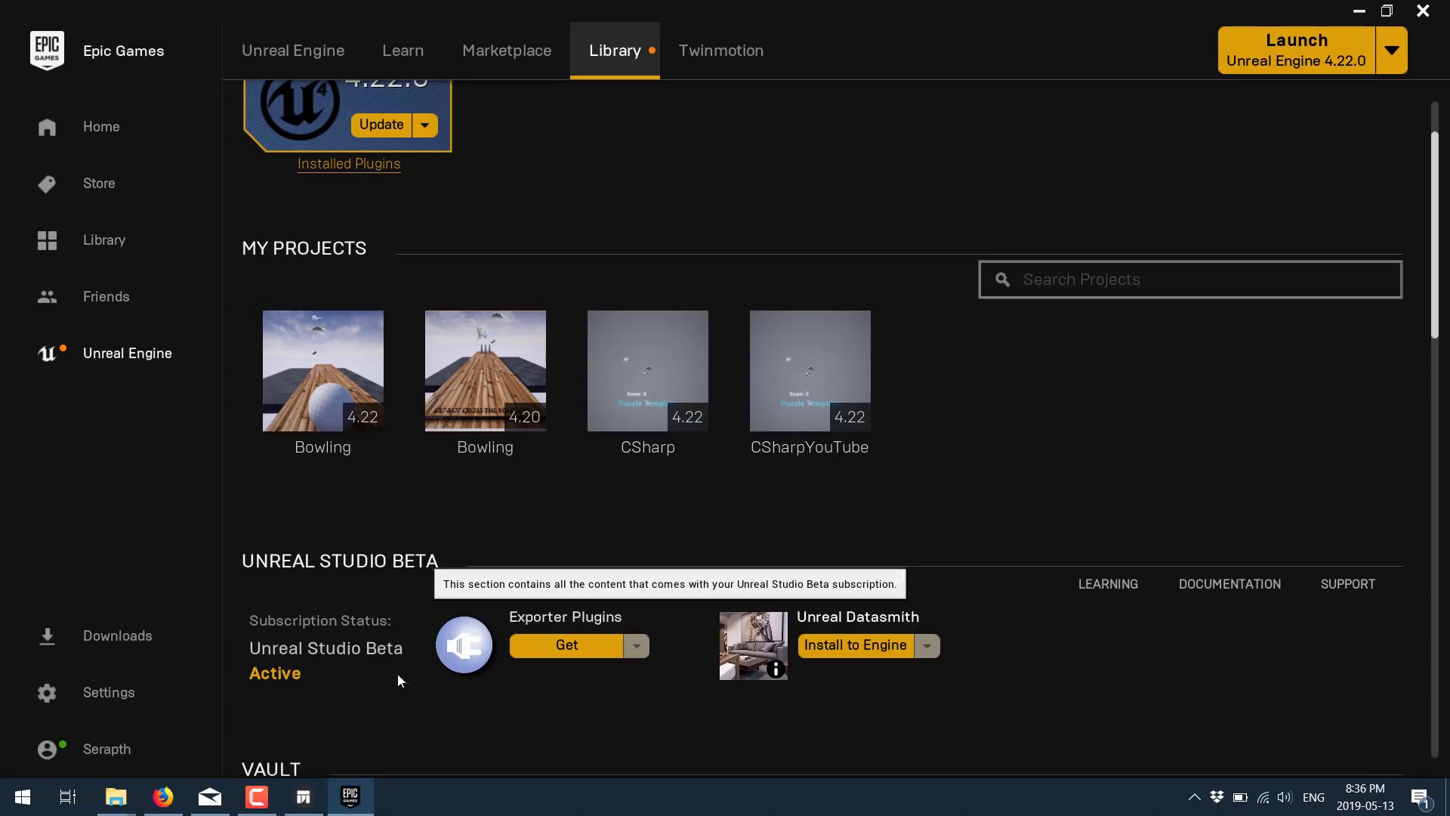
Step: Return to the Twinmotion MaterialsRoom scene with the ocean still at -5m
{"action": "left_click", "coordinate": [311, 794]}
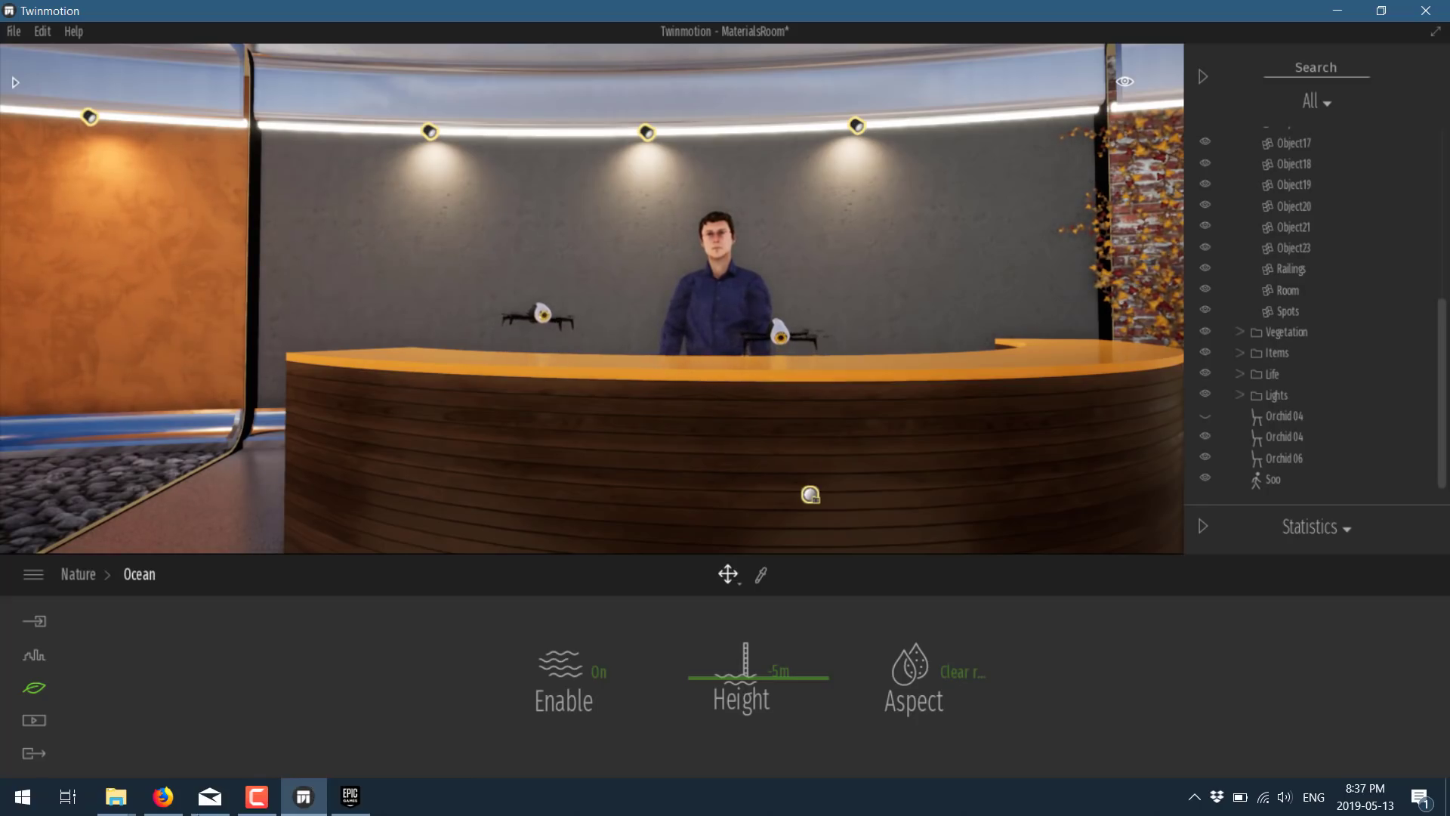
{"action": "mouse_move", "coordinate": [144, 799]}
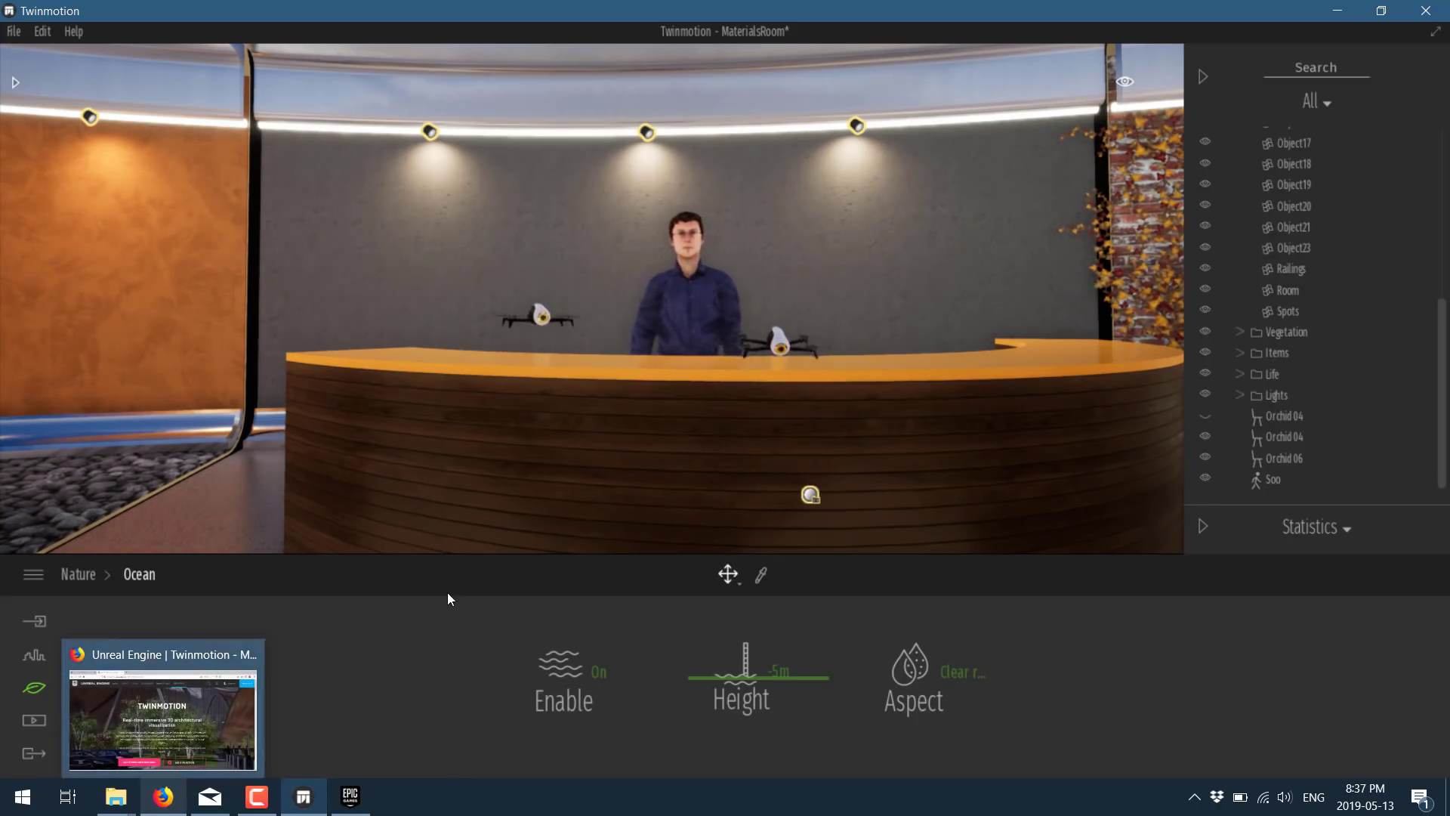